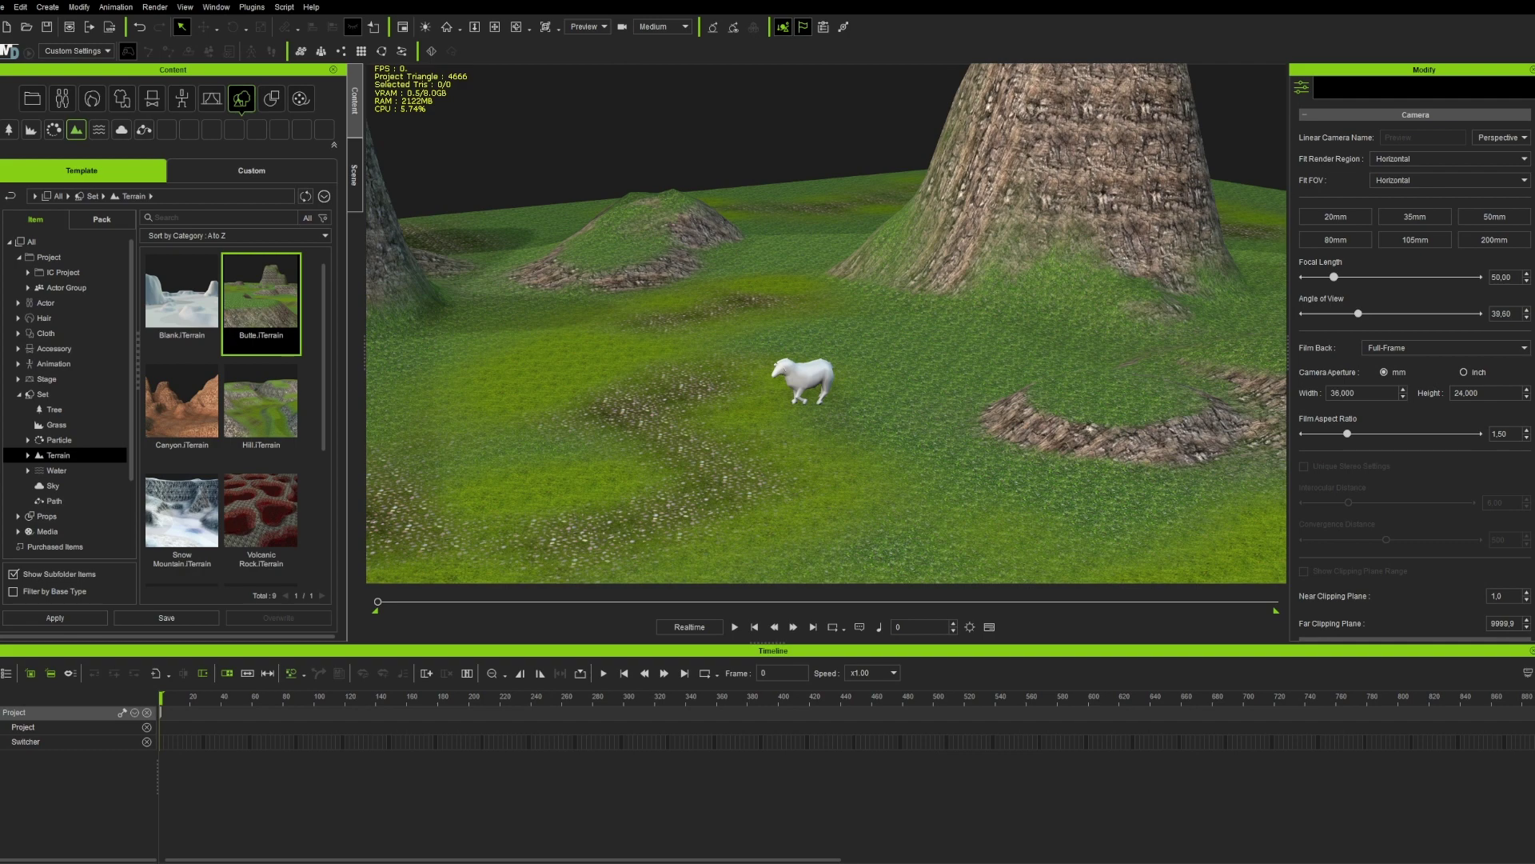
Play back the sheep's existing animation and return the playhead to the first frame.
click(796, 392)
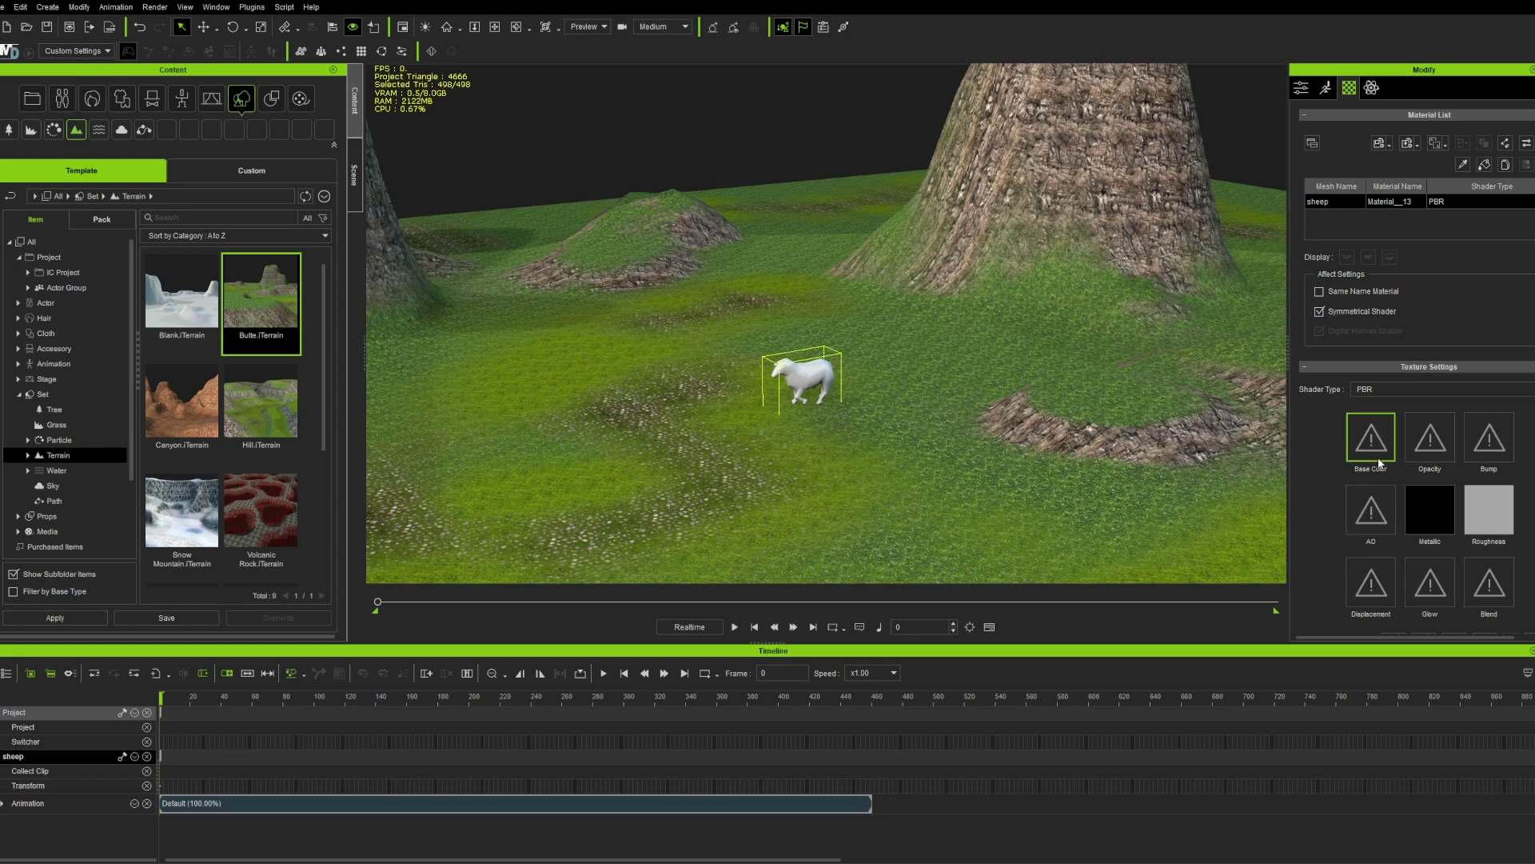
click(1304, 90)
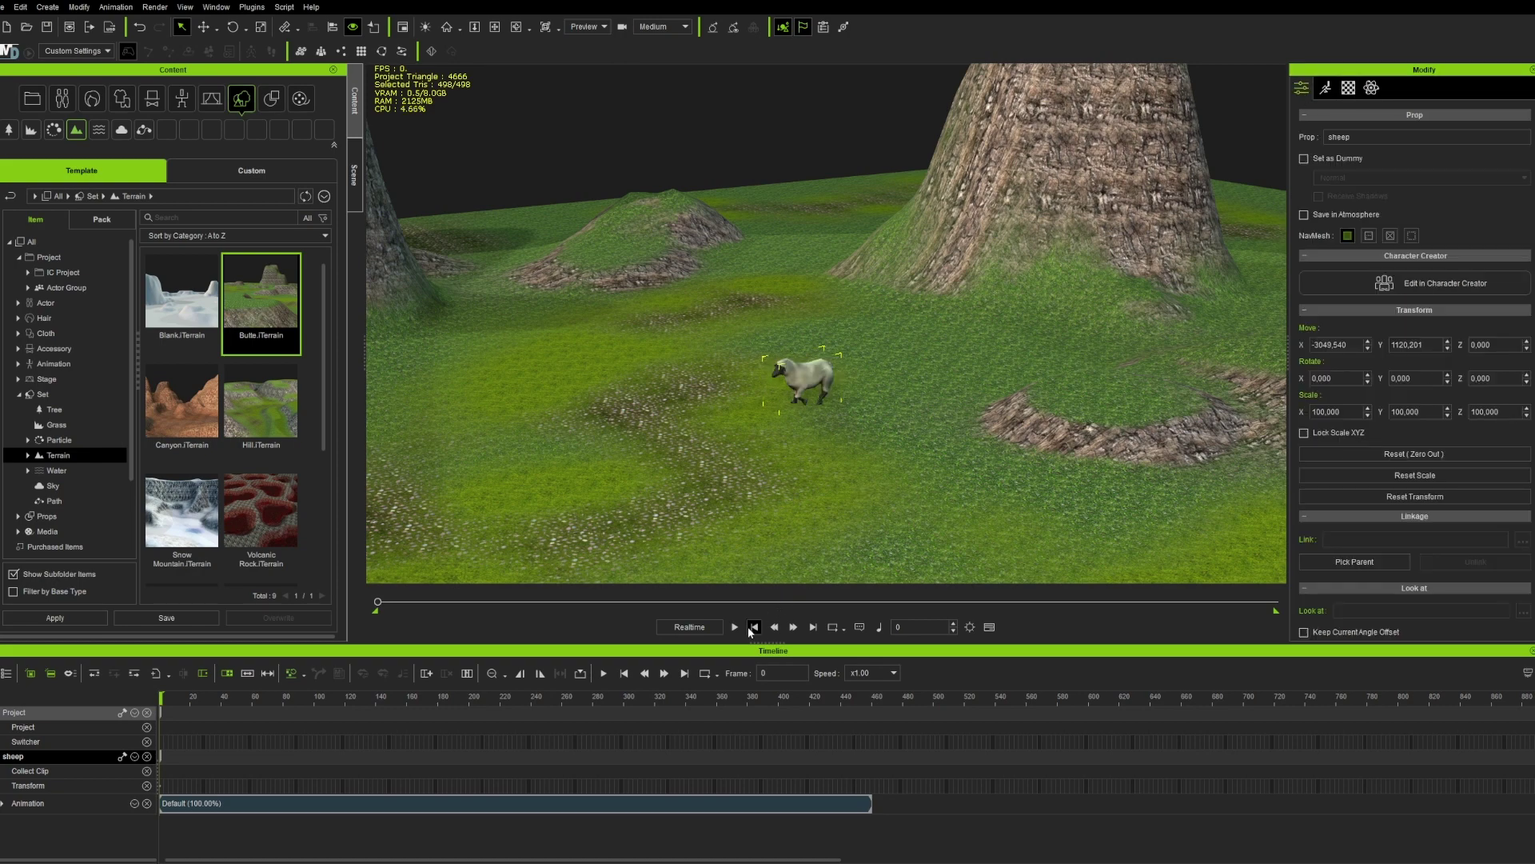
key(space)
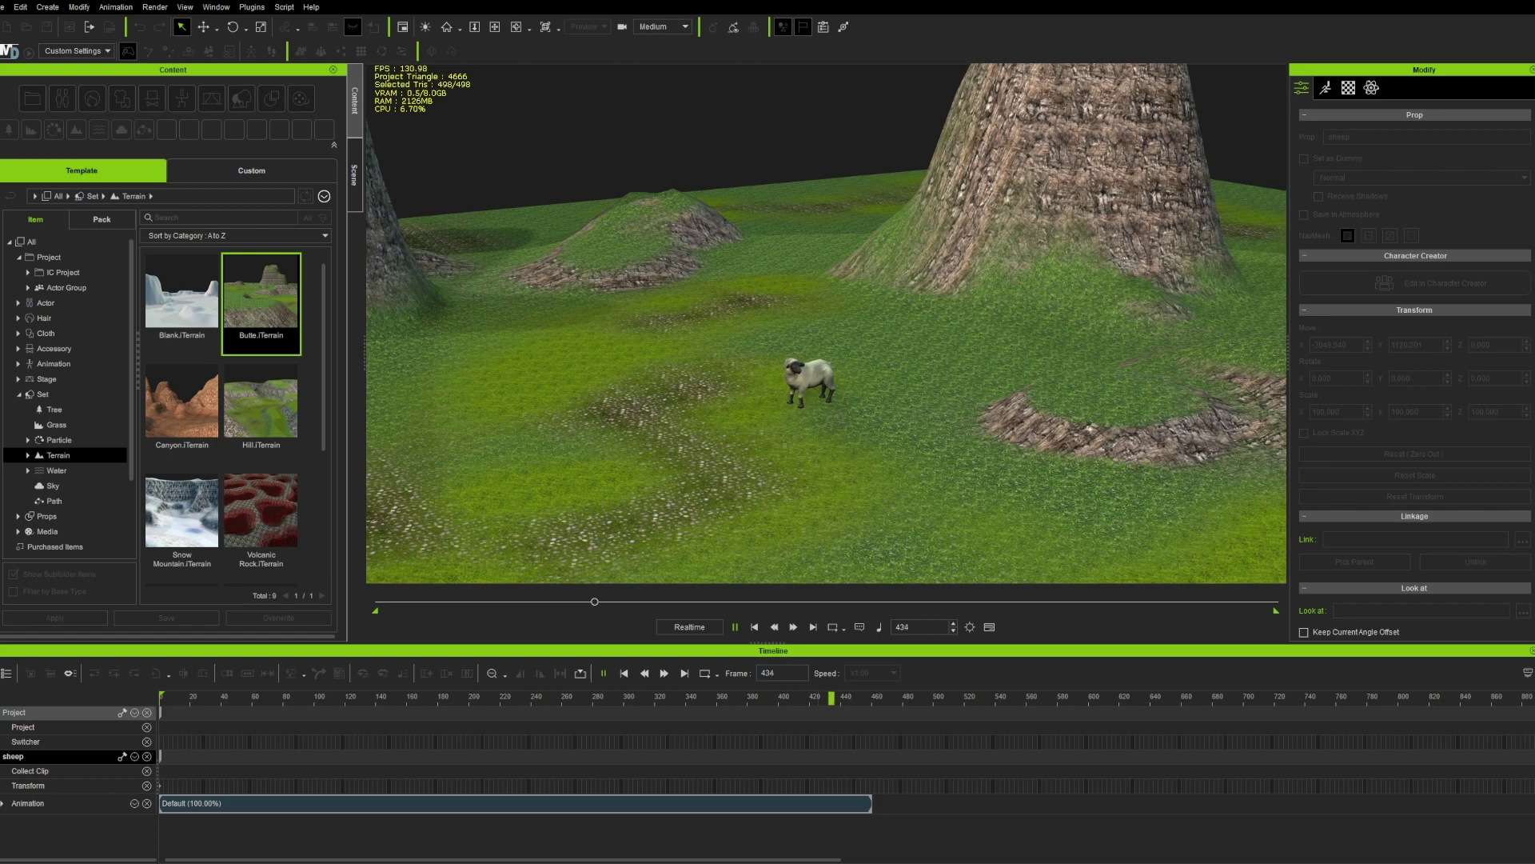
key(space)
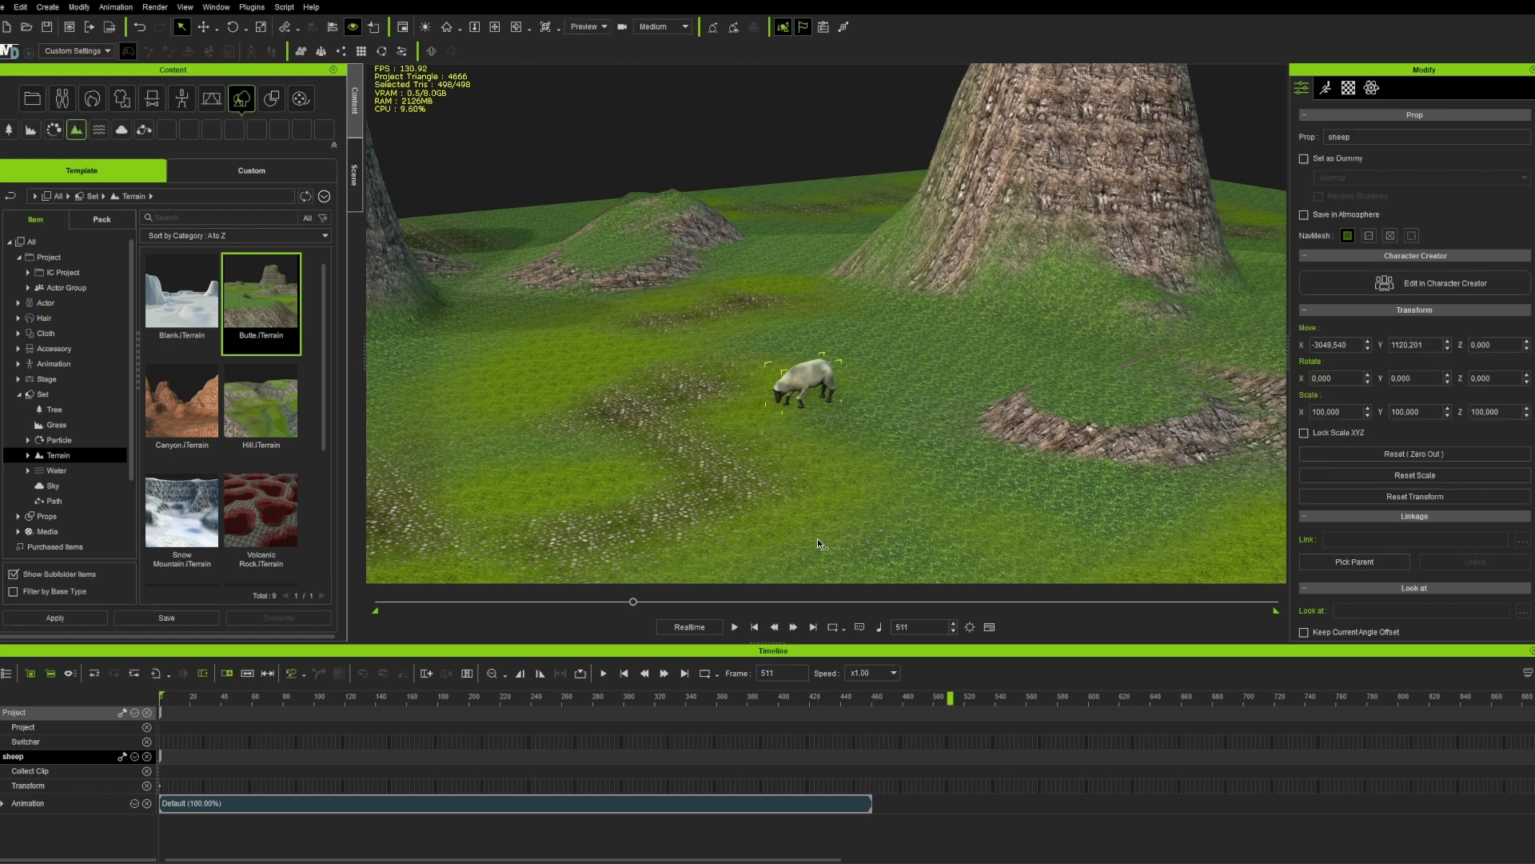
click(755, 629)
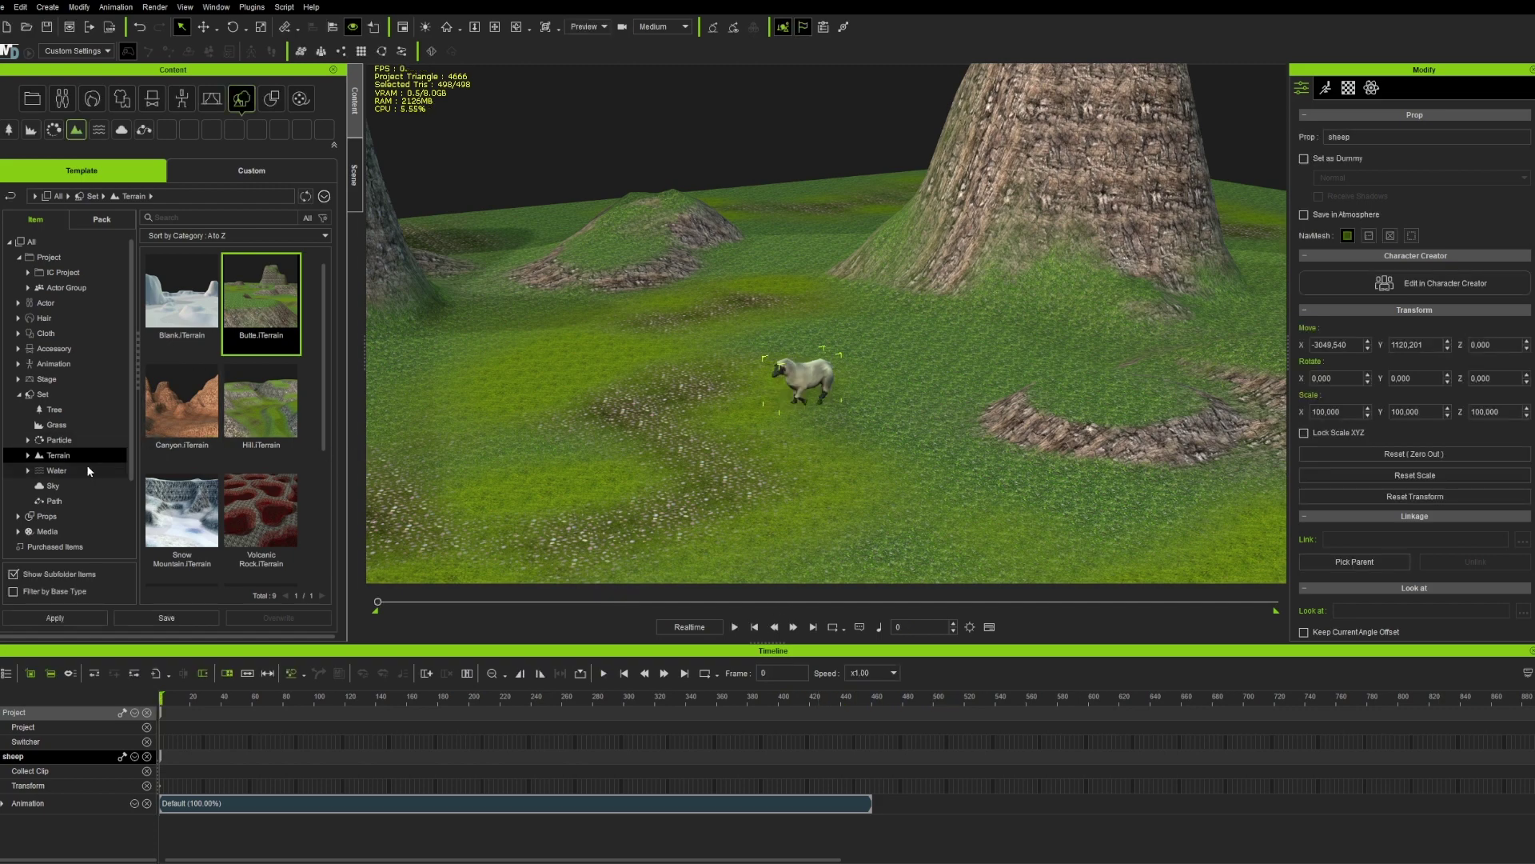
Add the Helix02 path template to the terrain beside the sheep and scale it up into a tall spiral.
click(60, 497)
scroll(236, 383, down, 3)
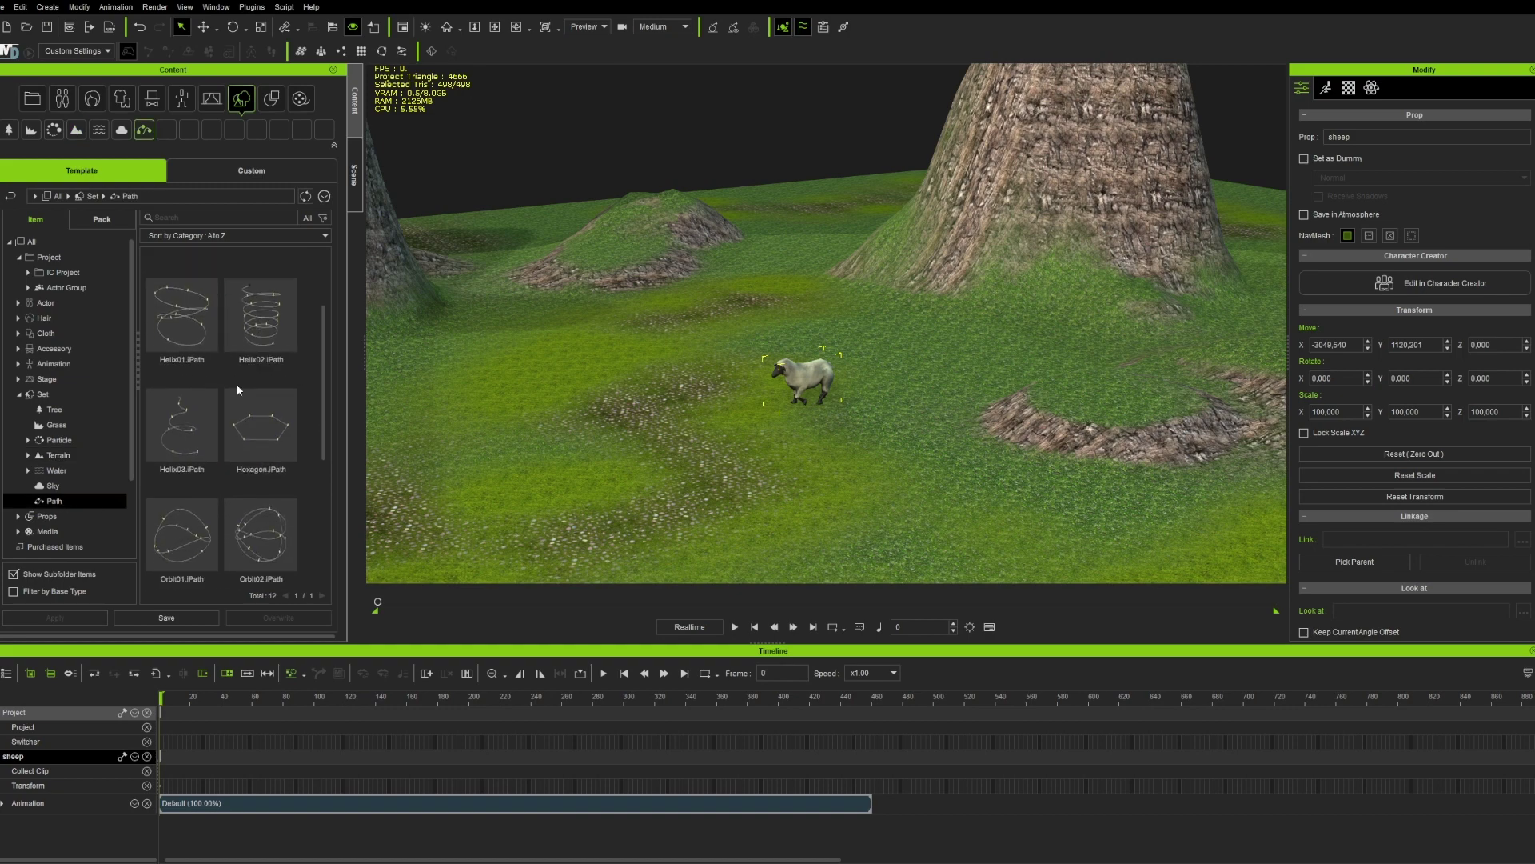
scroll(196, 419, up, 3)
drag(261, 412, 658, 369)
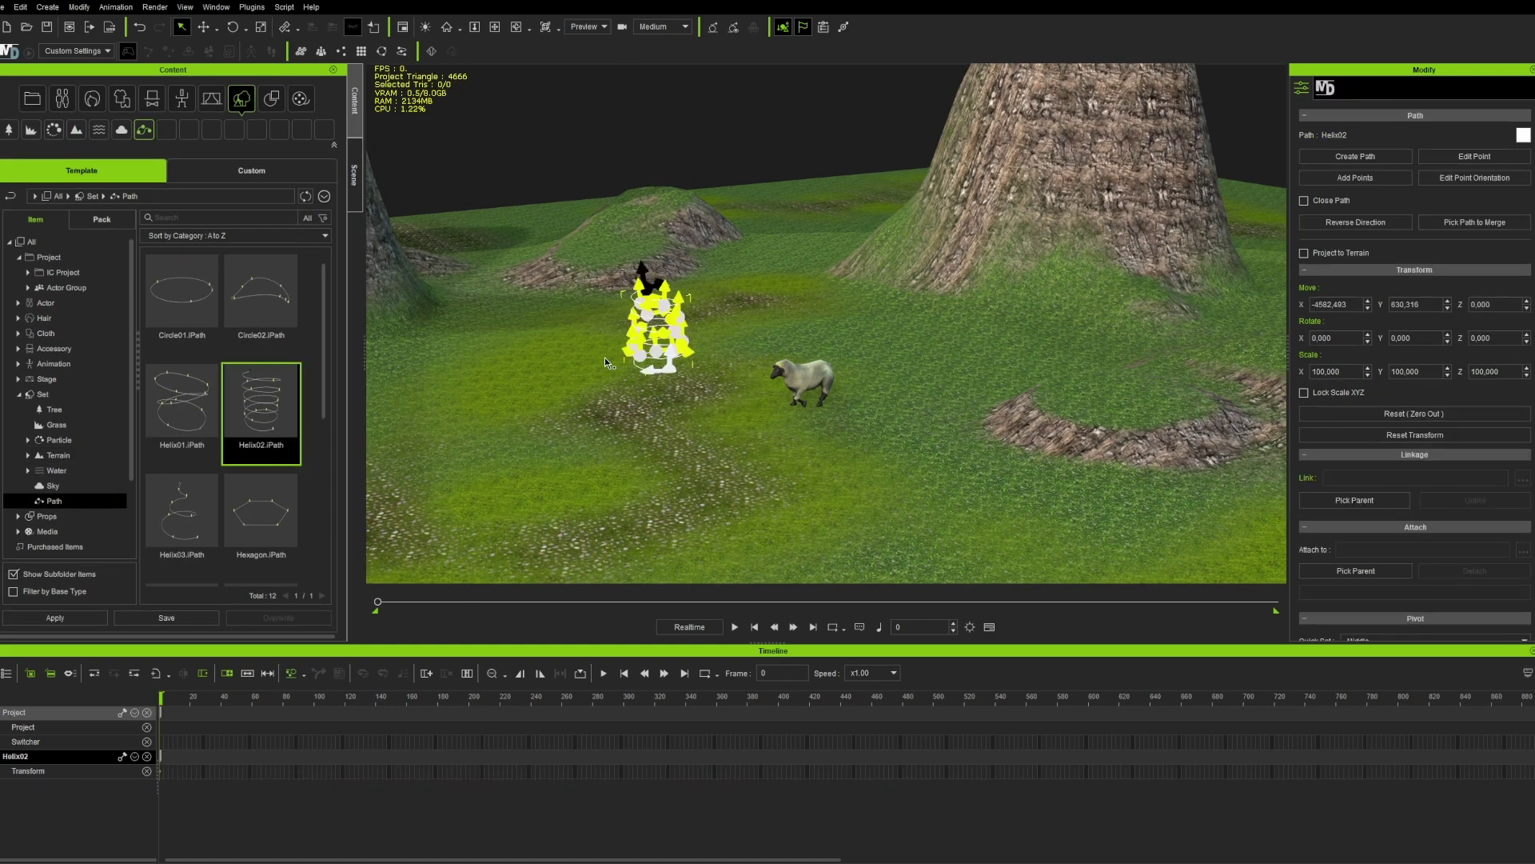
key(r)
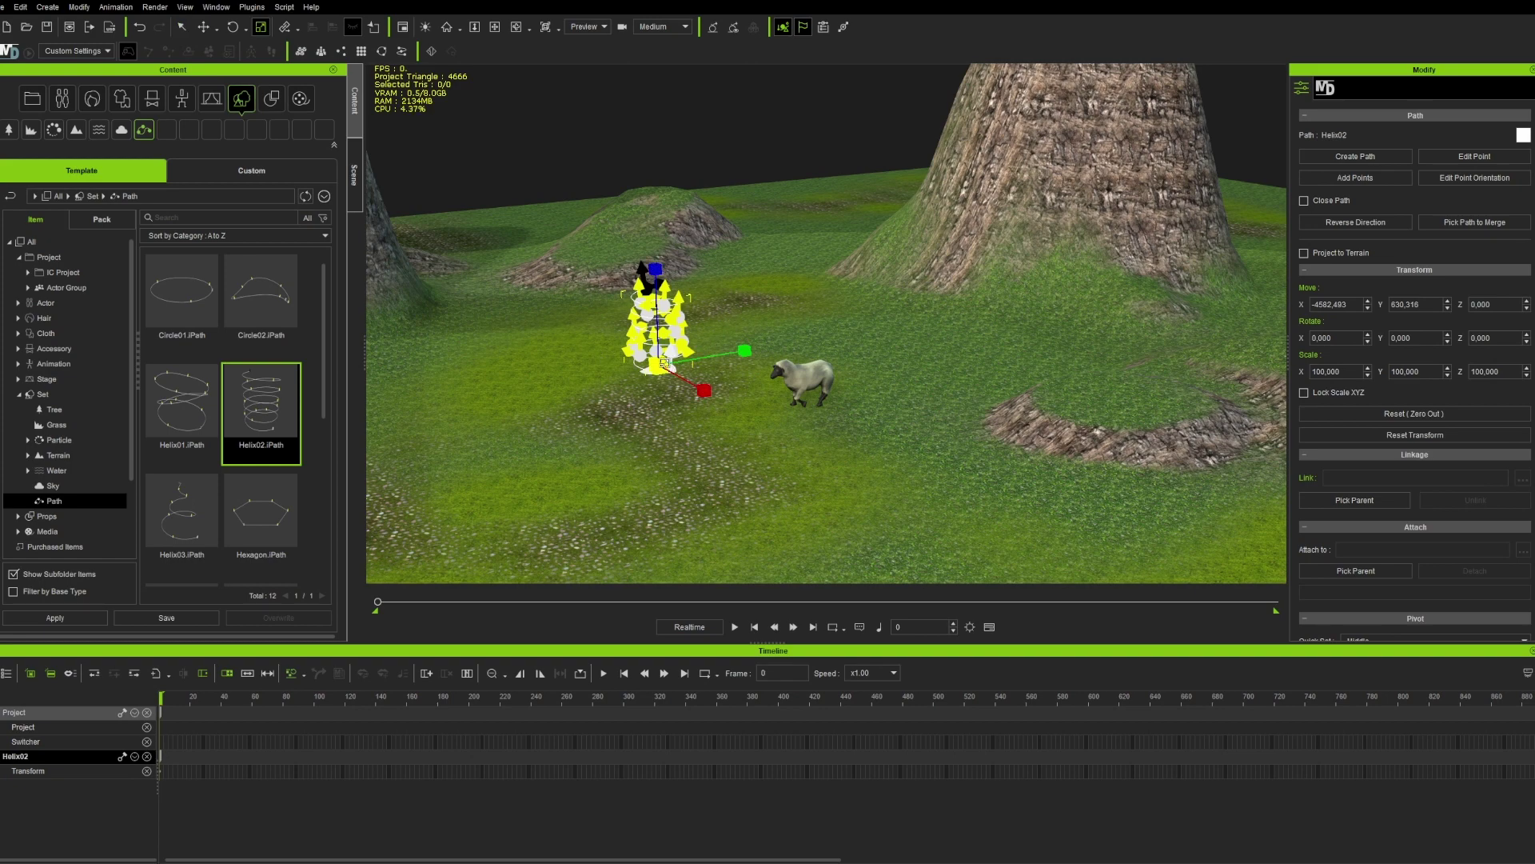
drag(664, 363, 684, 257)
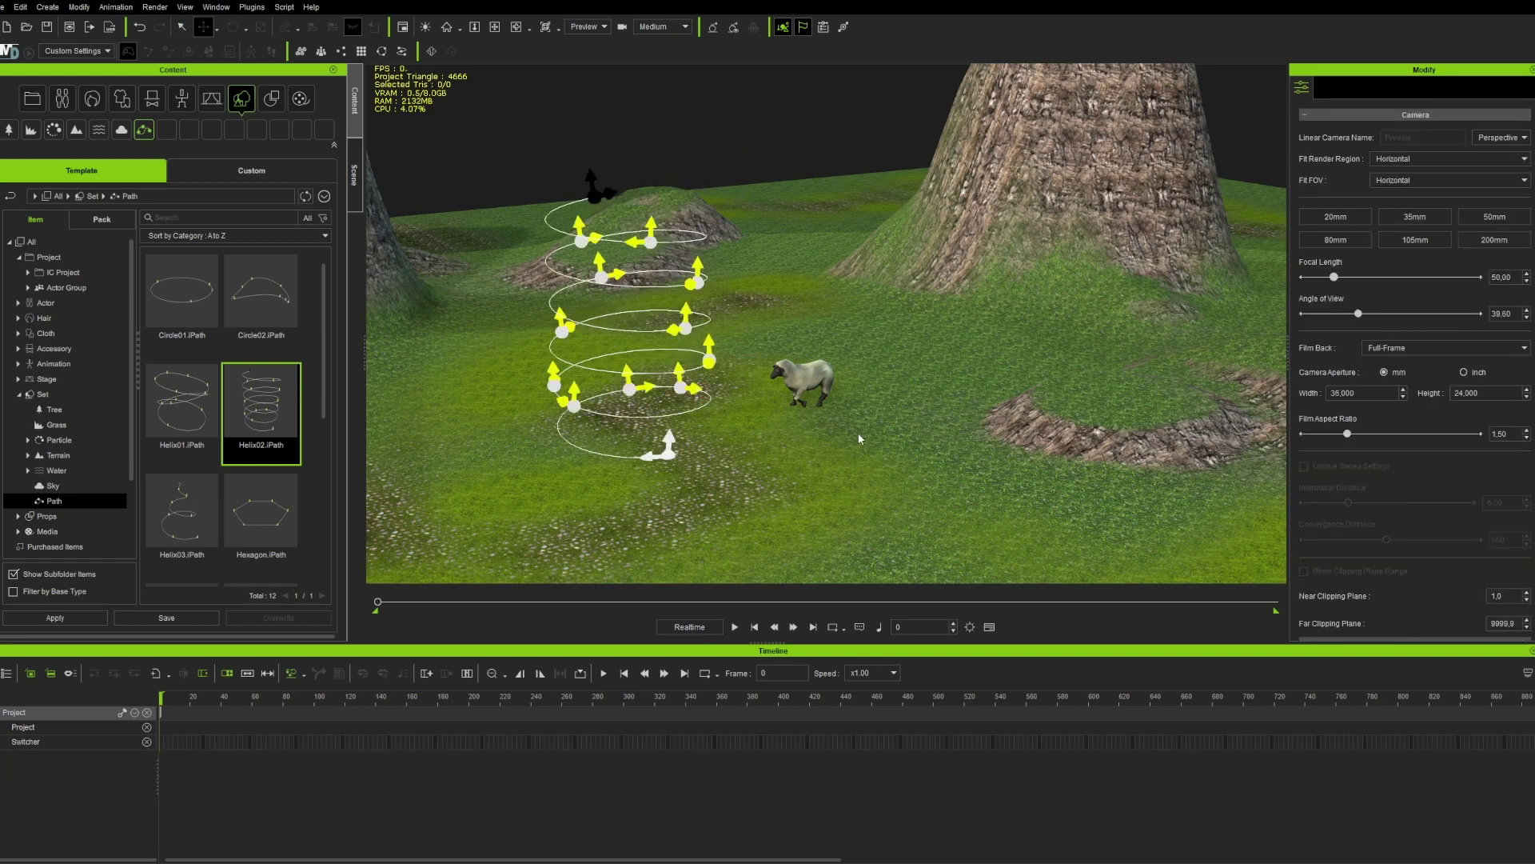
Attach the sheep to the Helix02 path by picking the spiral as its path.
middle_drag(859, 439, 907, 372)
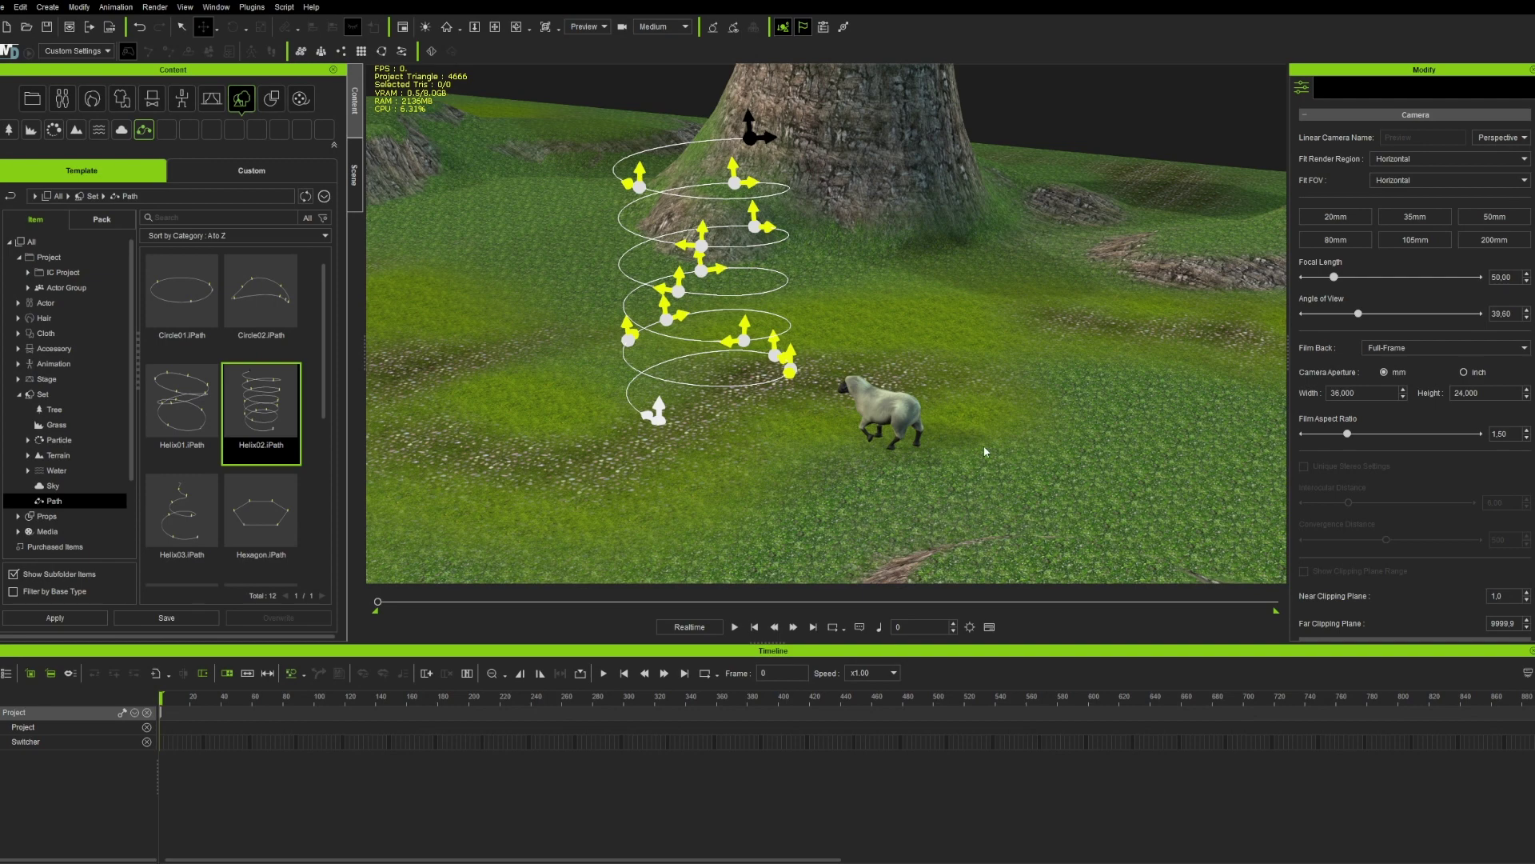
click(895, 417)
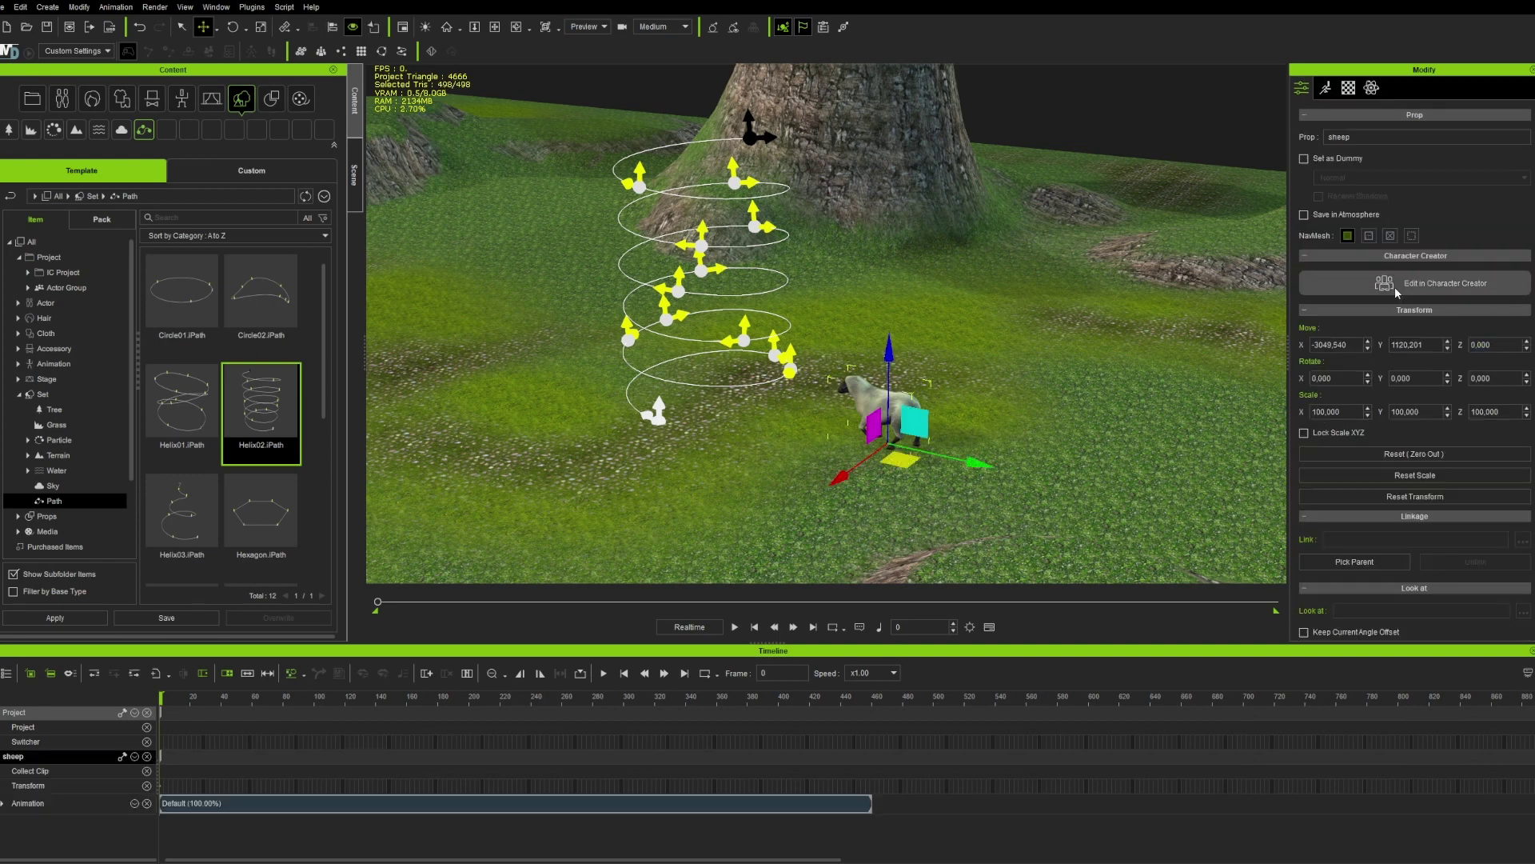
scroll(1394, 286, down, 5)
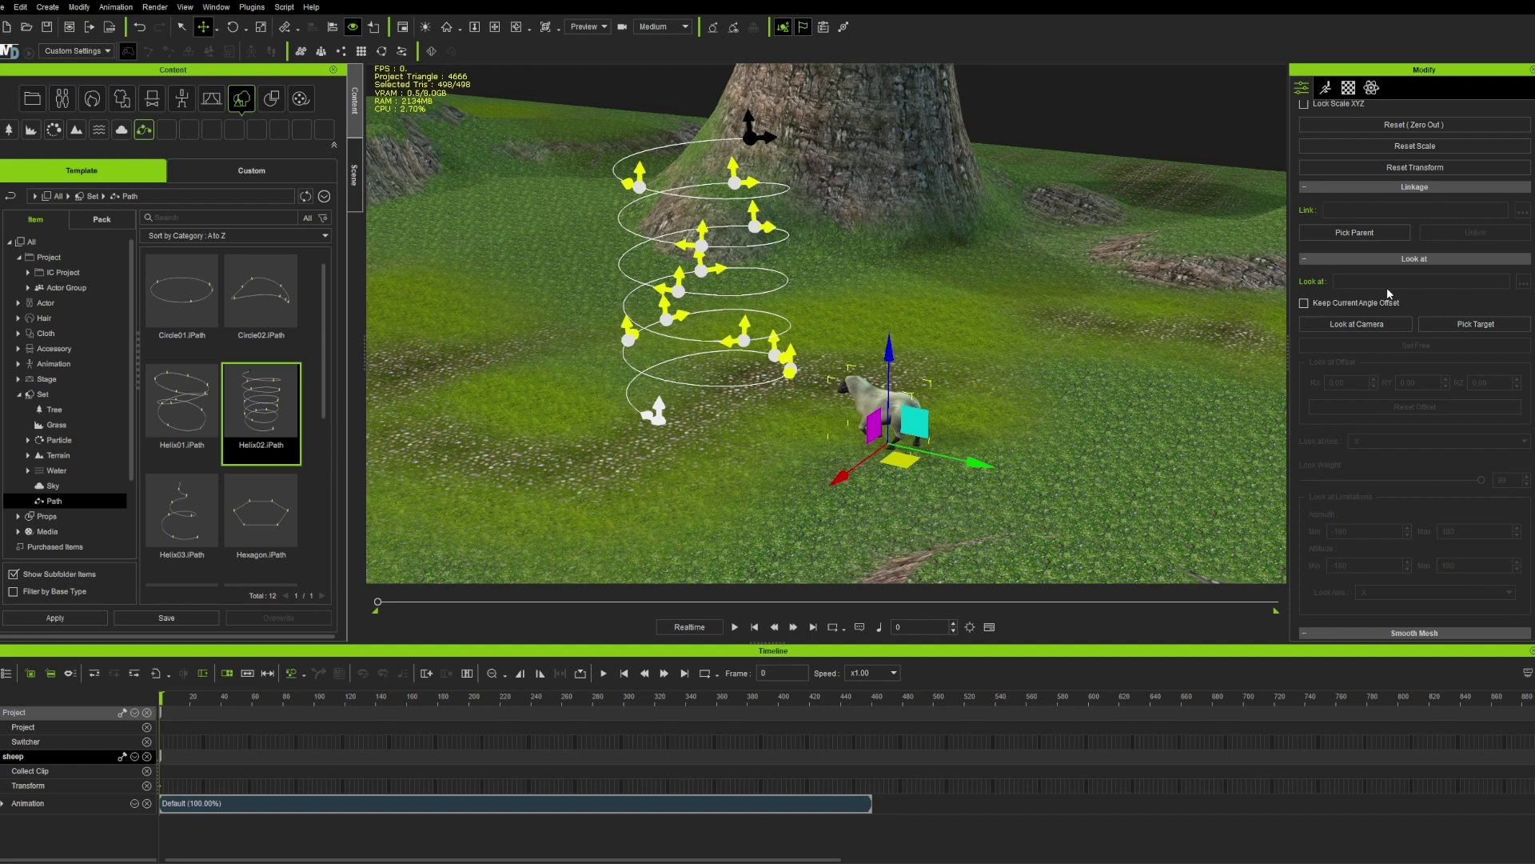
scroll(1386, 286, up, 5)
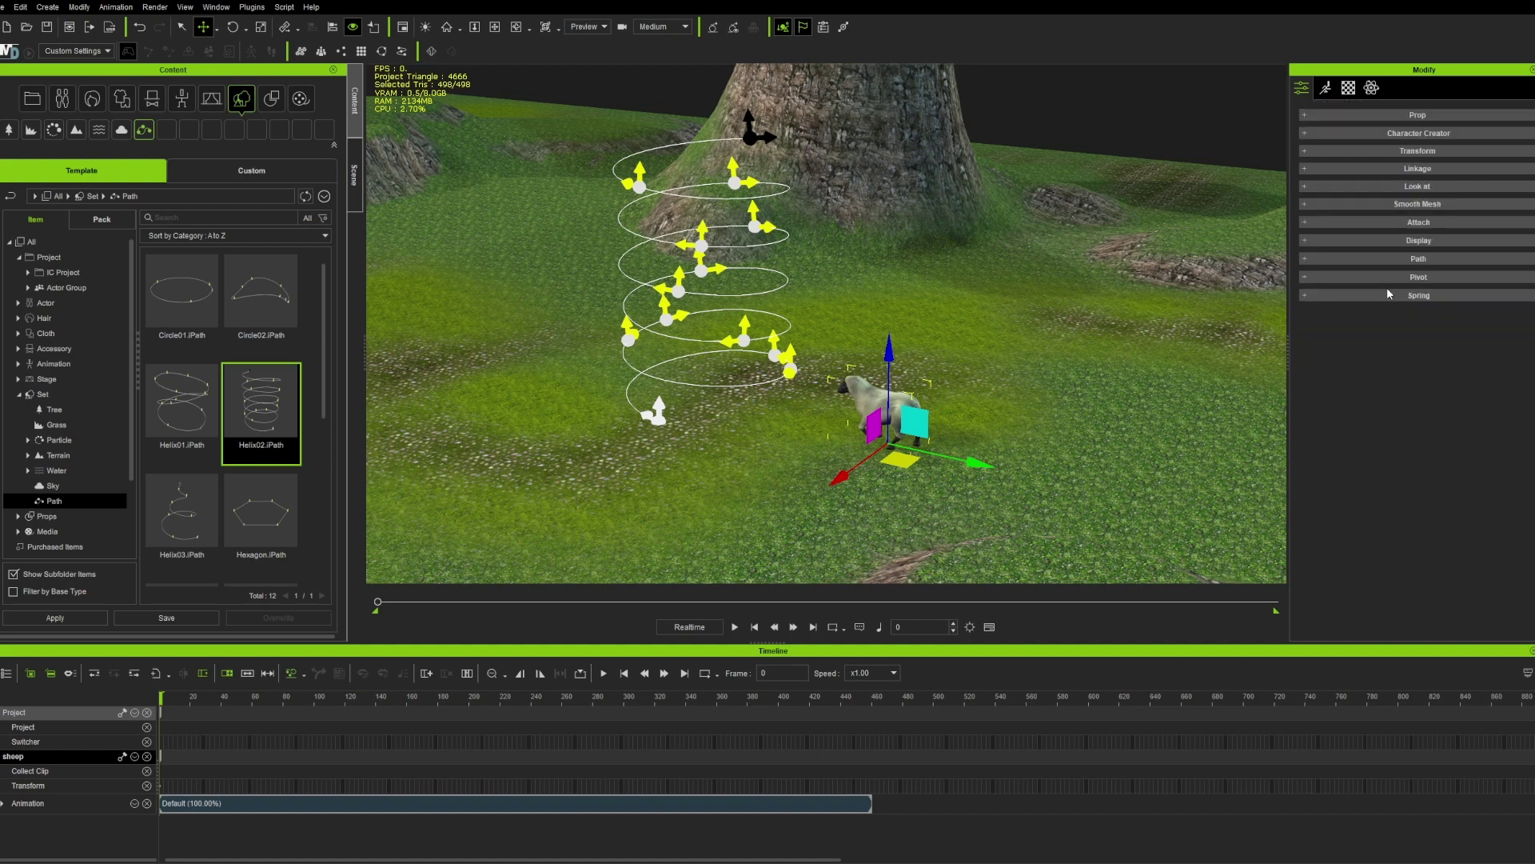
ctrl+click(1399, 309)
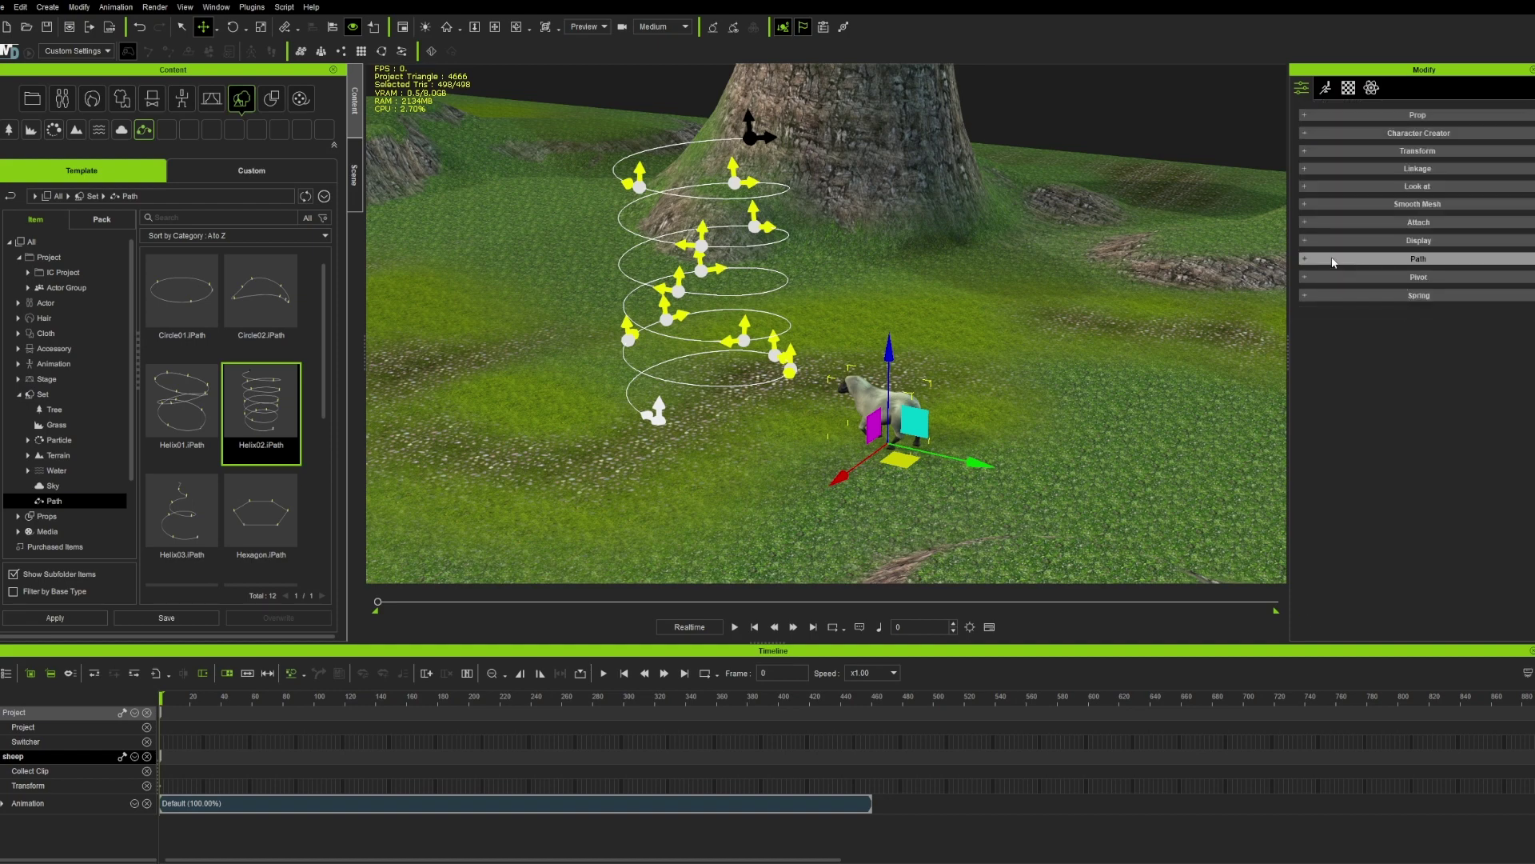
click(1309, 261)
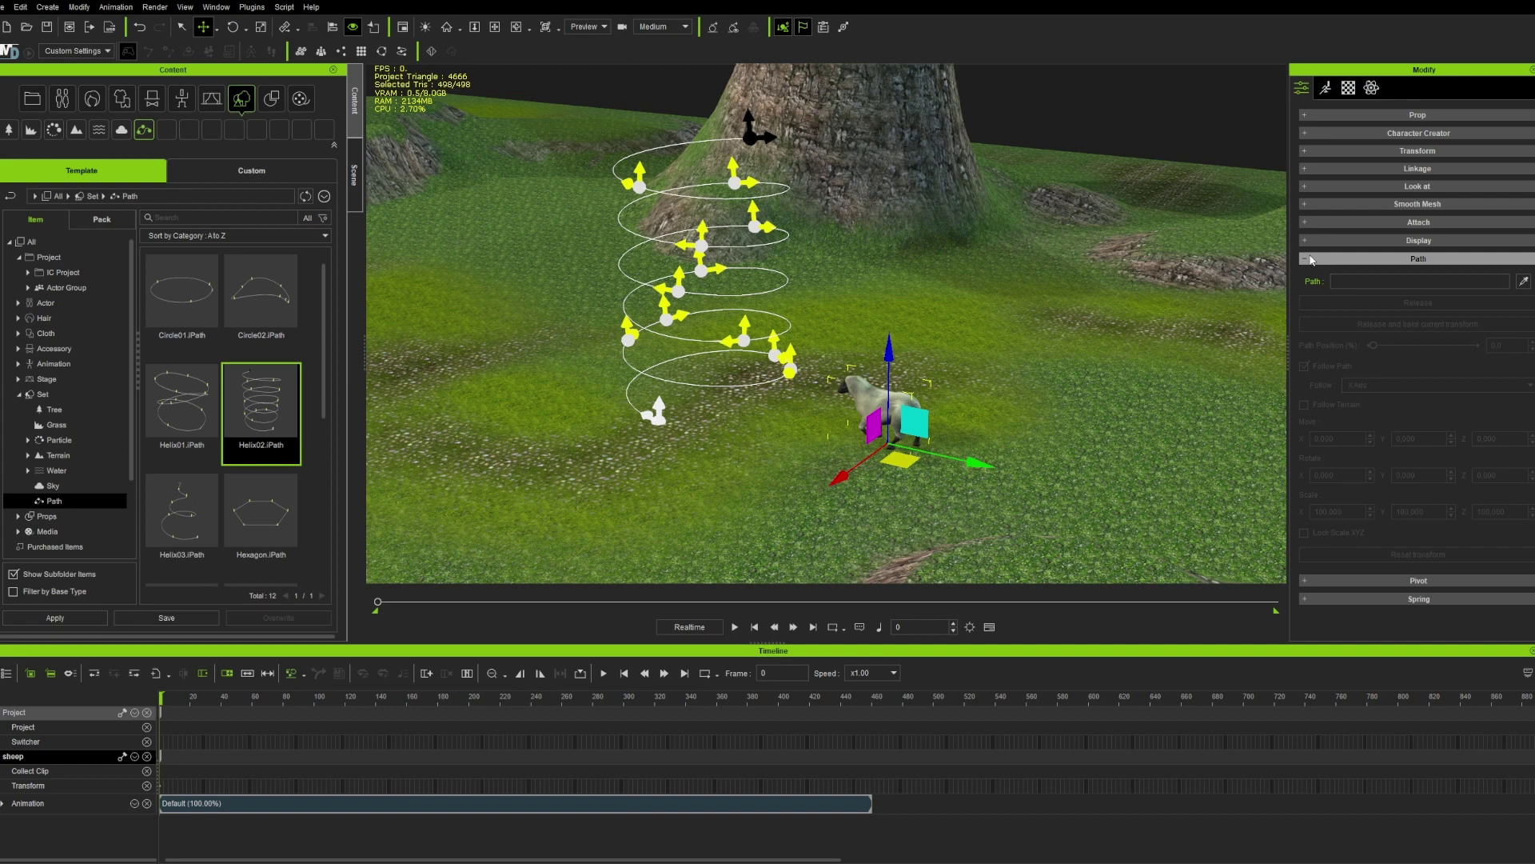
key(q)
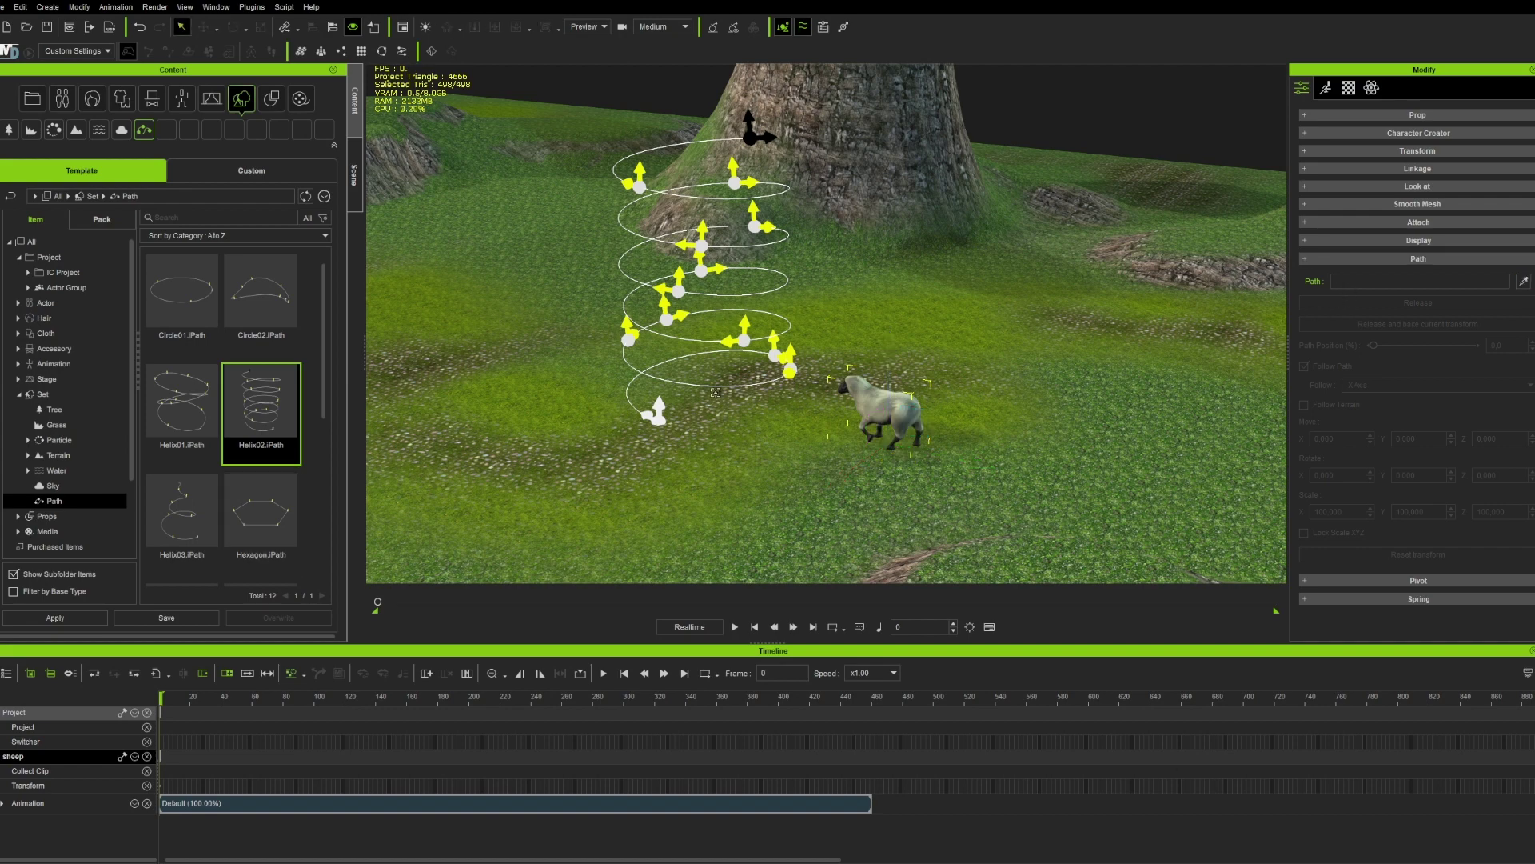
click(167, 718)
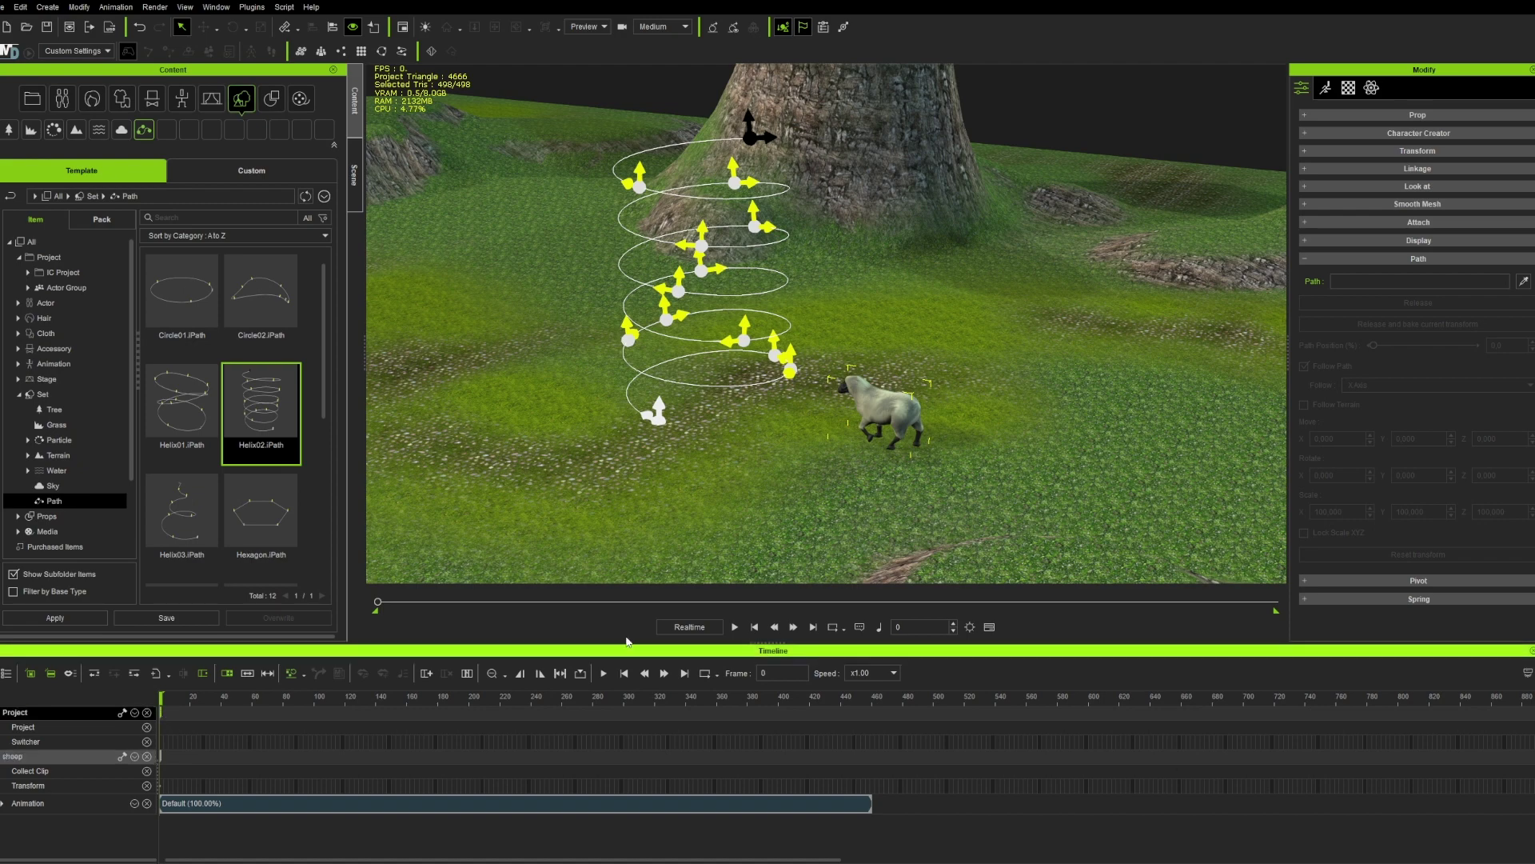
click(1524, 282)
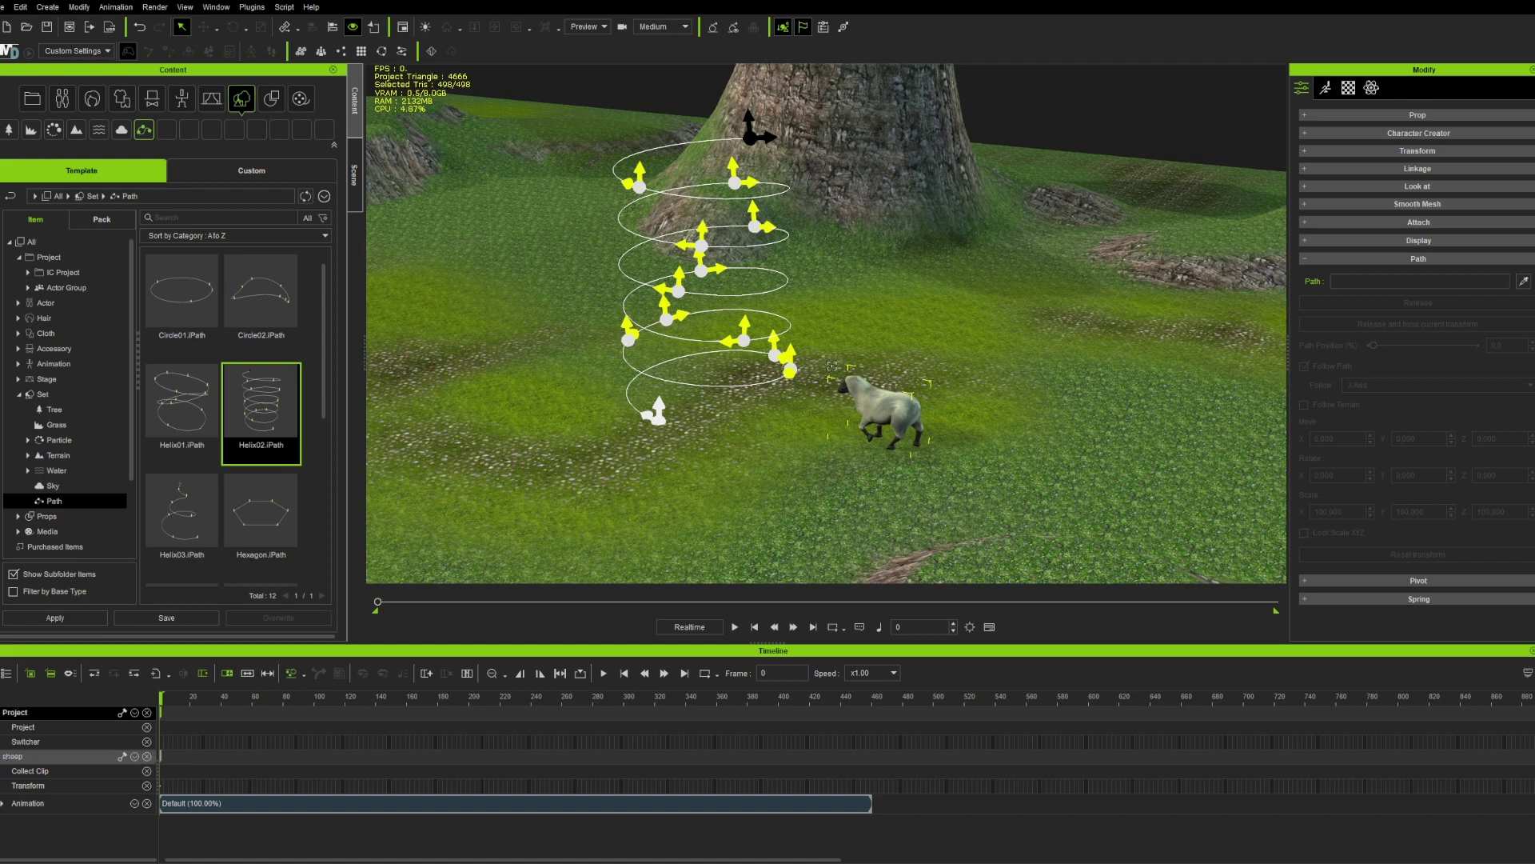
click(719, 386)
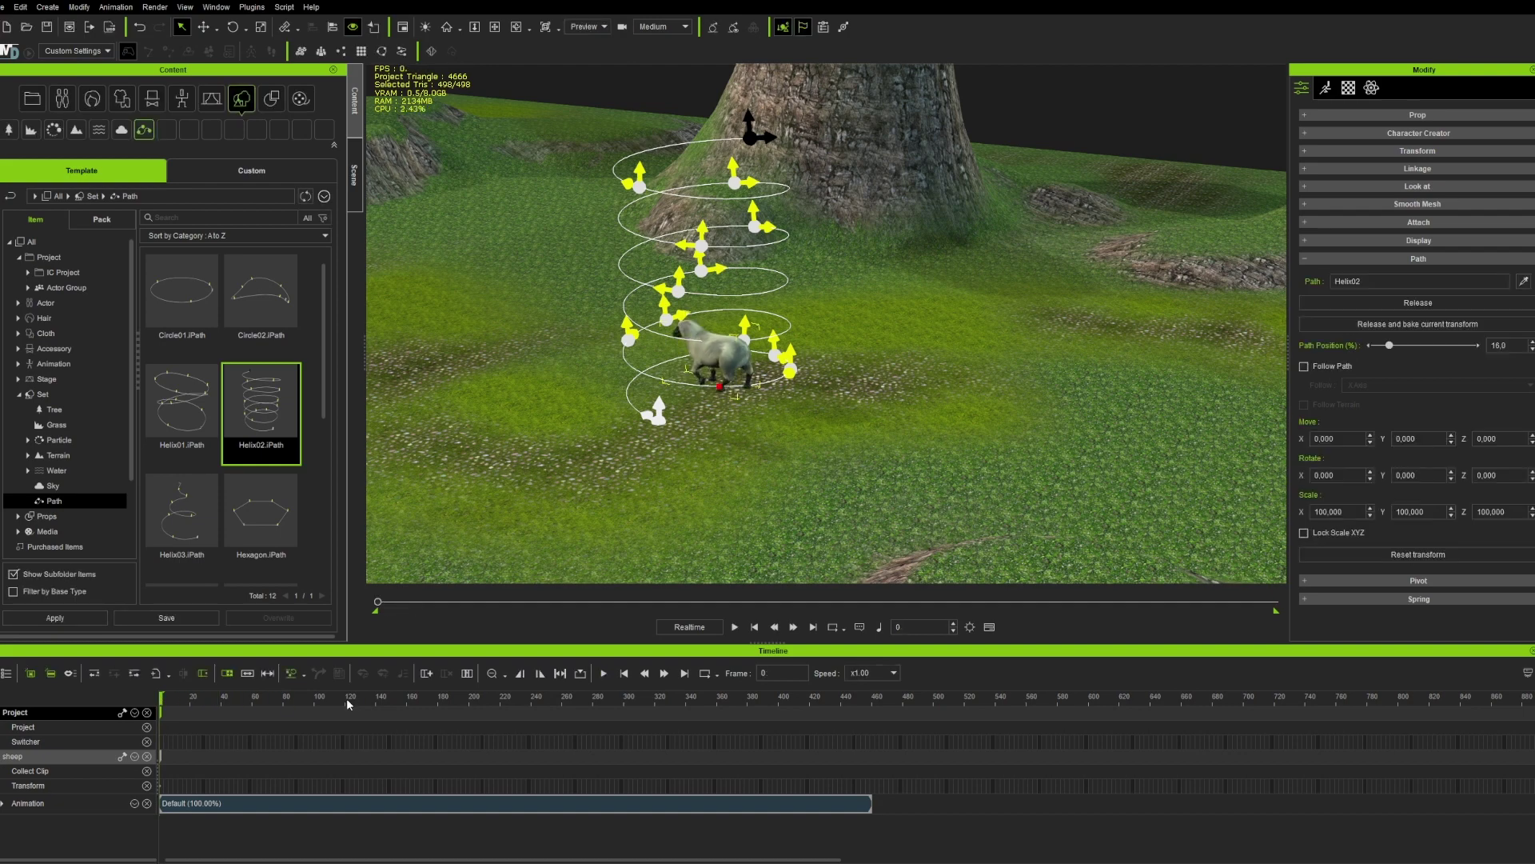
At frame 1, set the sheep's path position to 0% and make it follow the path along the X axis.
click(162, 704)
drag(1387, 346, 1371, 346)
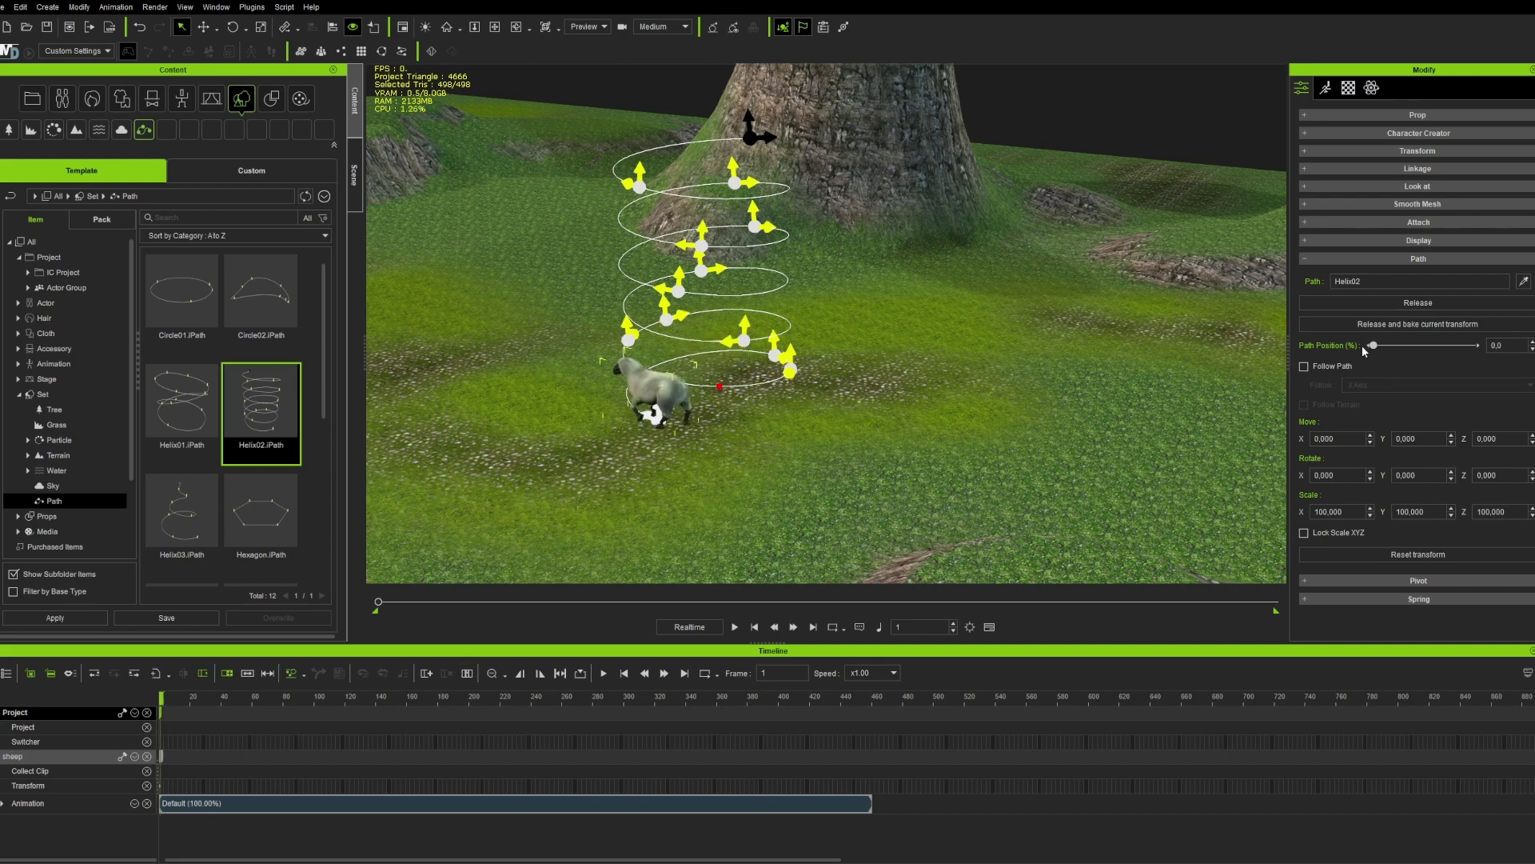
click(1305, 367)
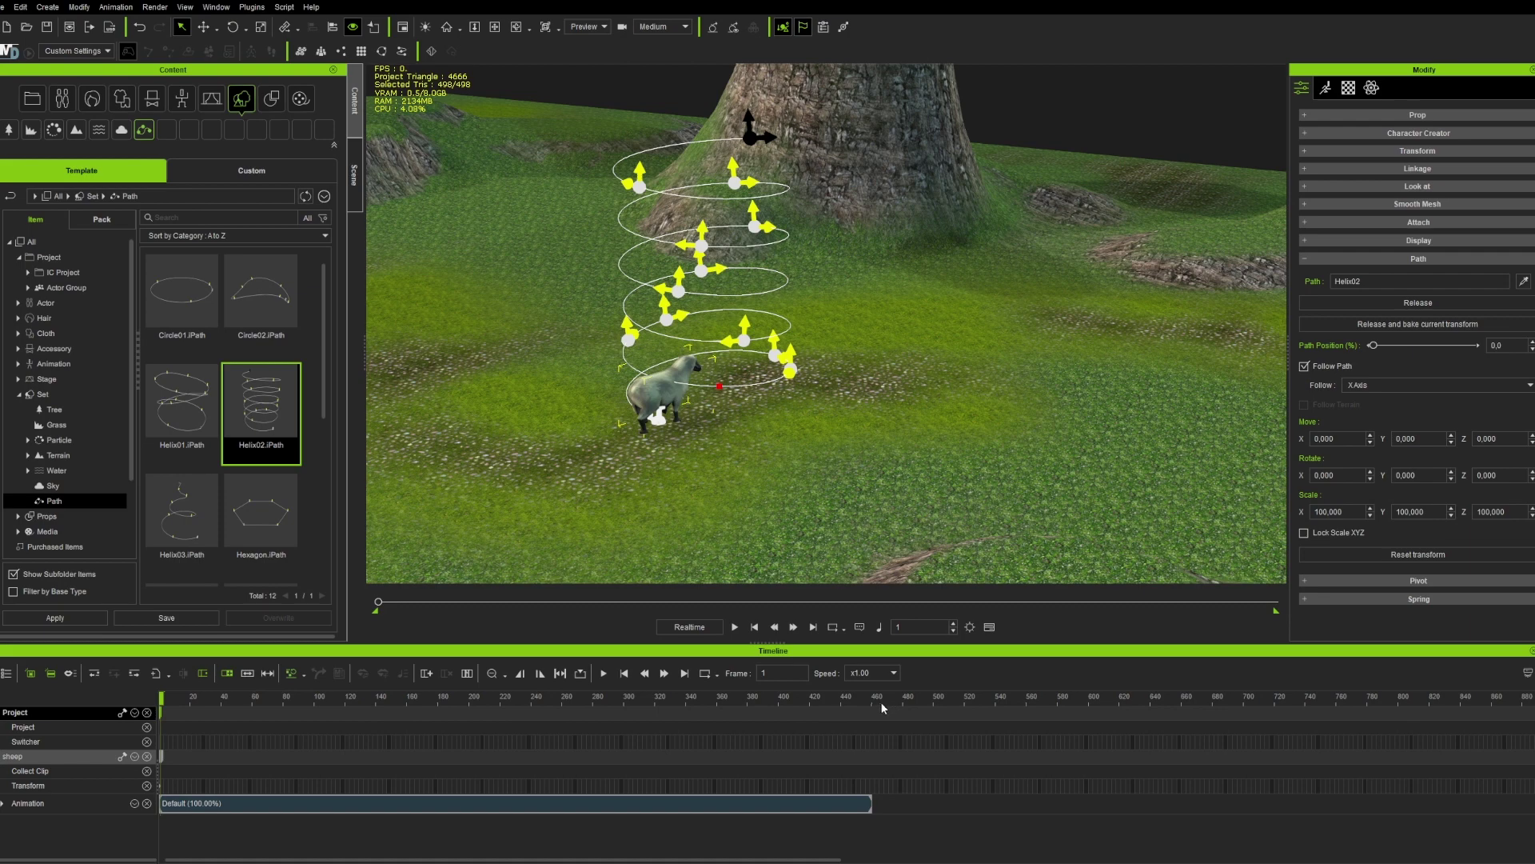
Key the sheep's path position at 100% on frame 501 and play the animation from the start.
click(937, 700)
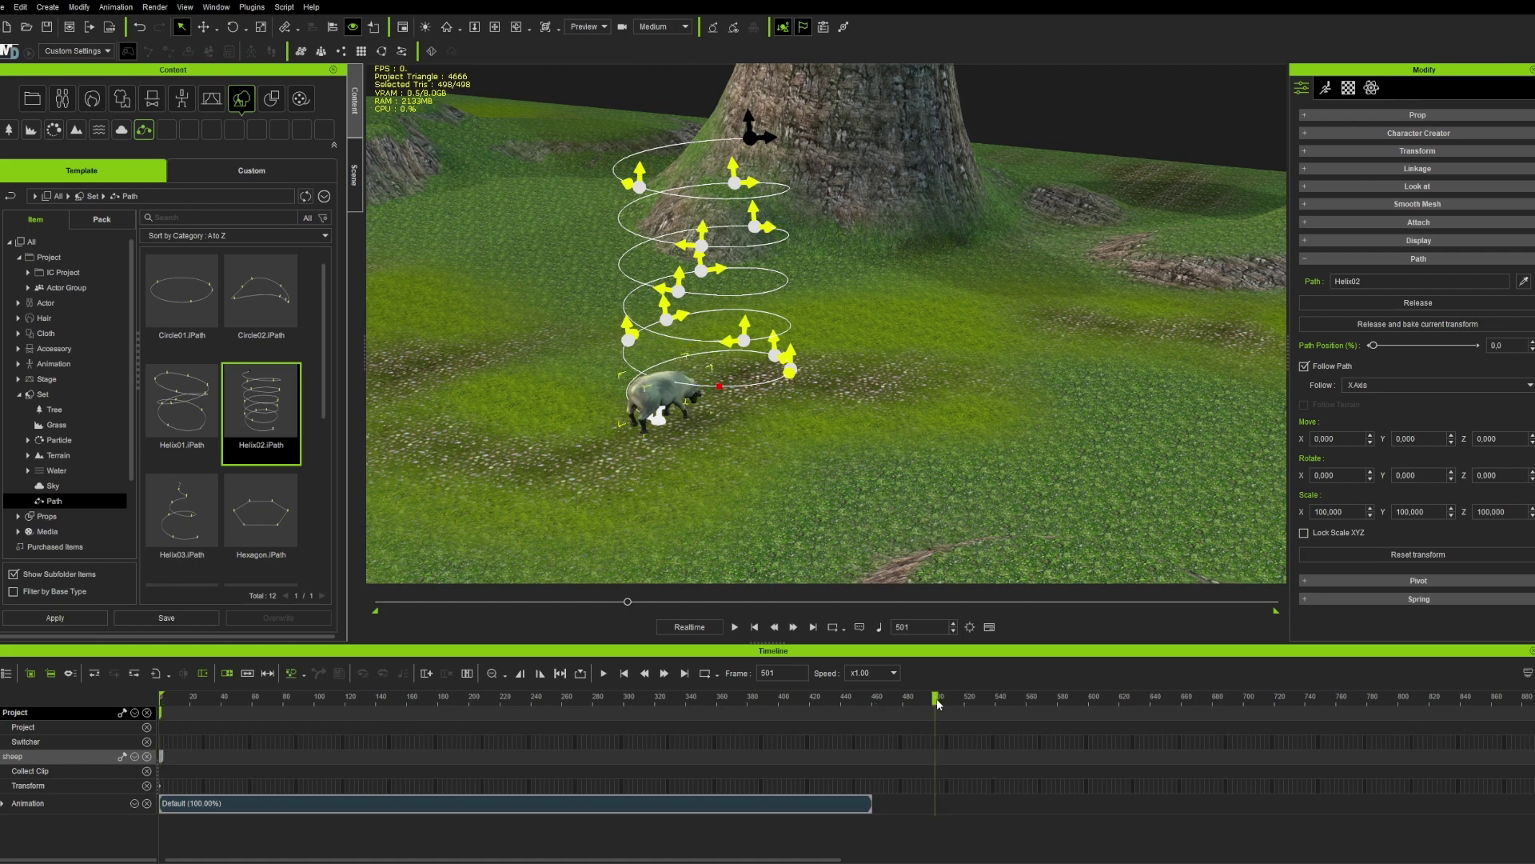
drag(1374, 352, 1497, 353)
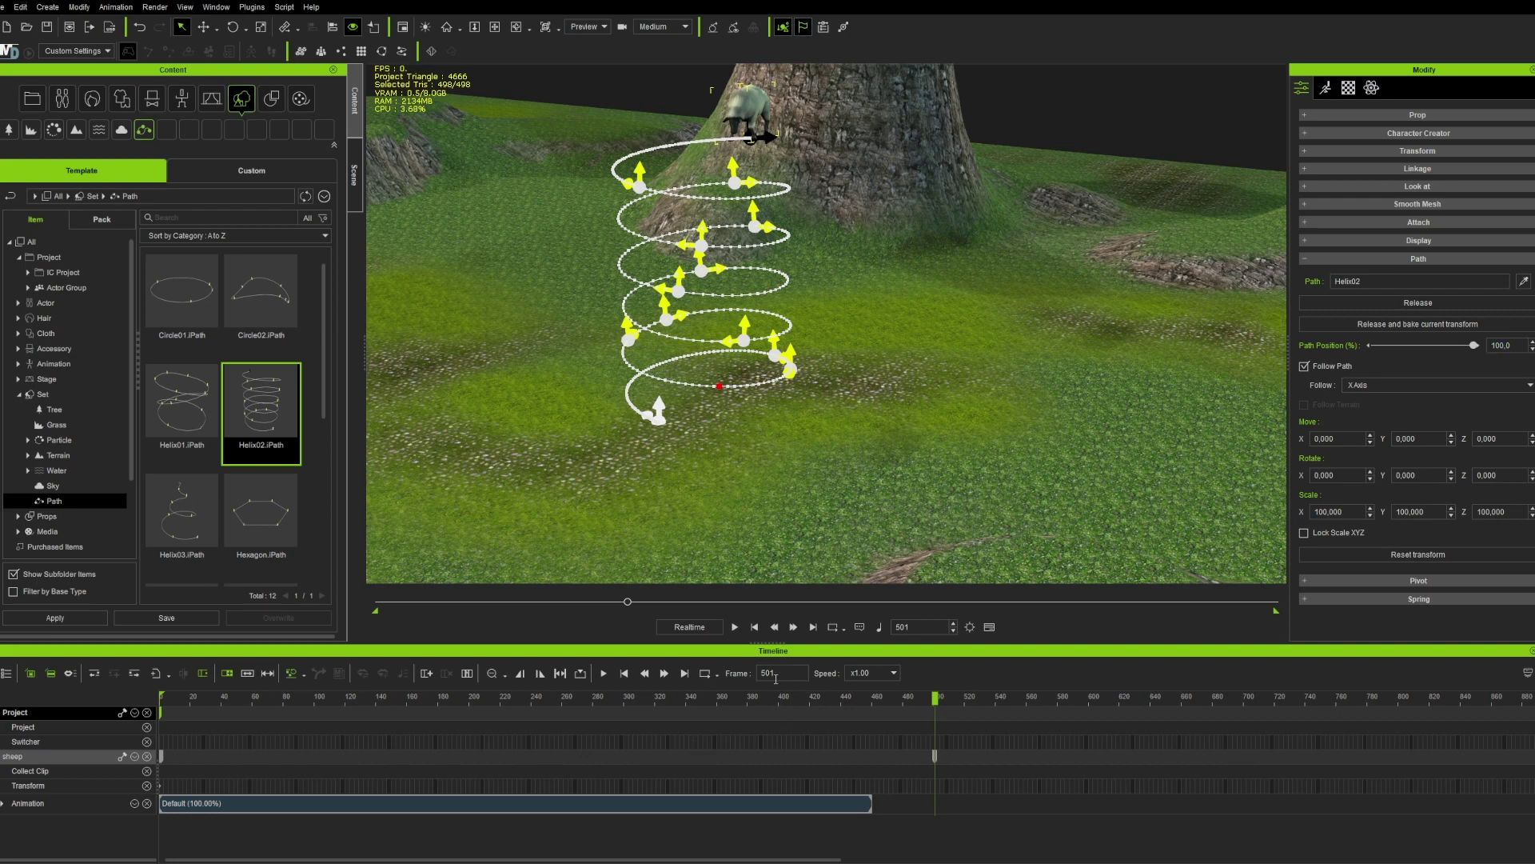
click(754, 628)
key(space)
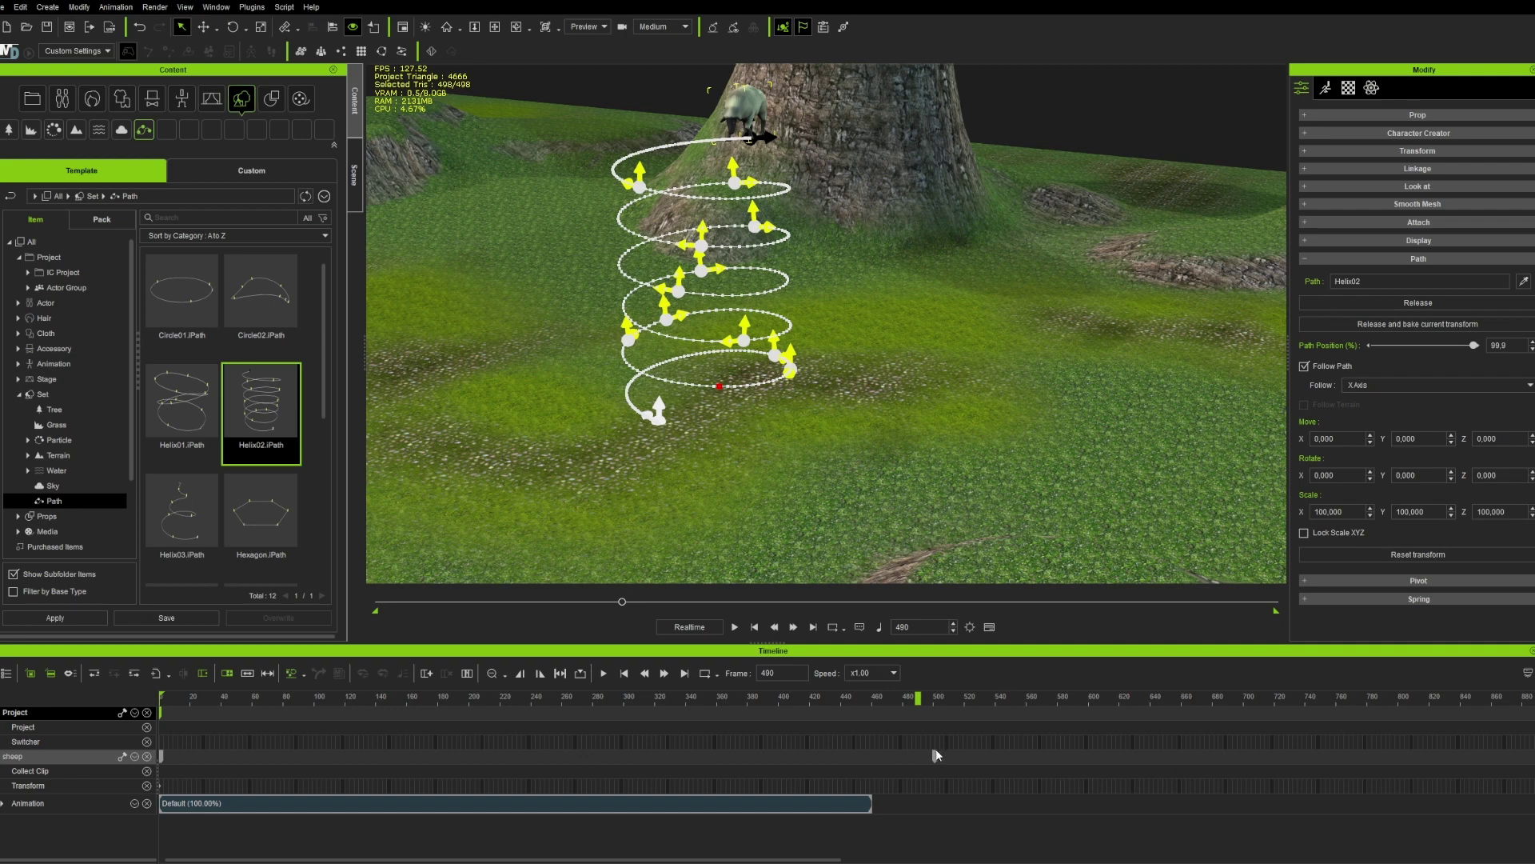
Slow the climb by moving the sheep's end path key to frame 881, and play the animation from the start.
click(935, 756)
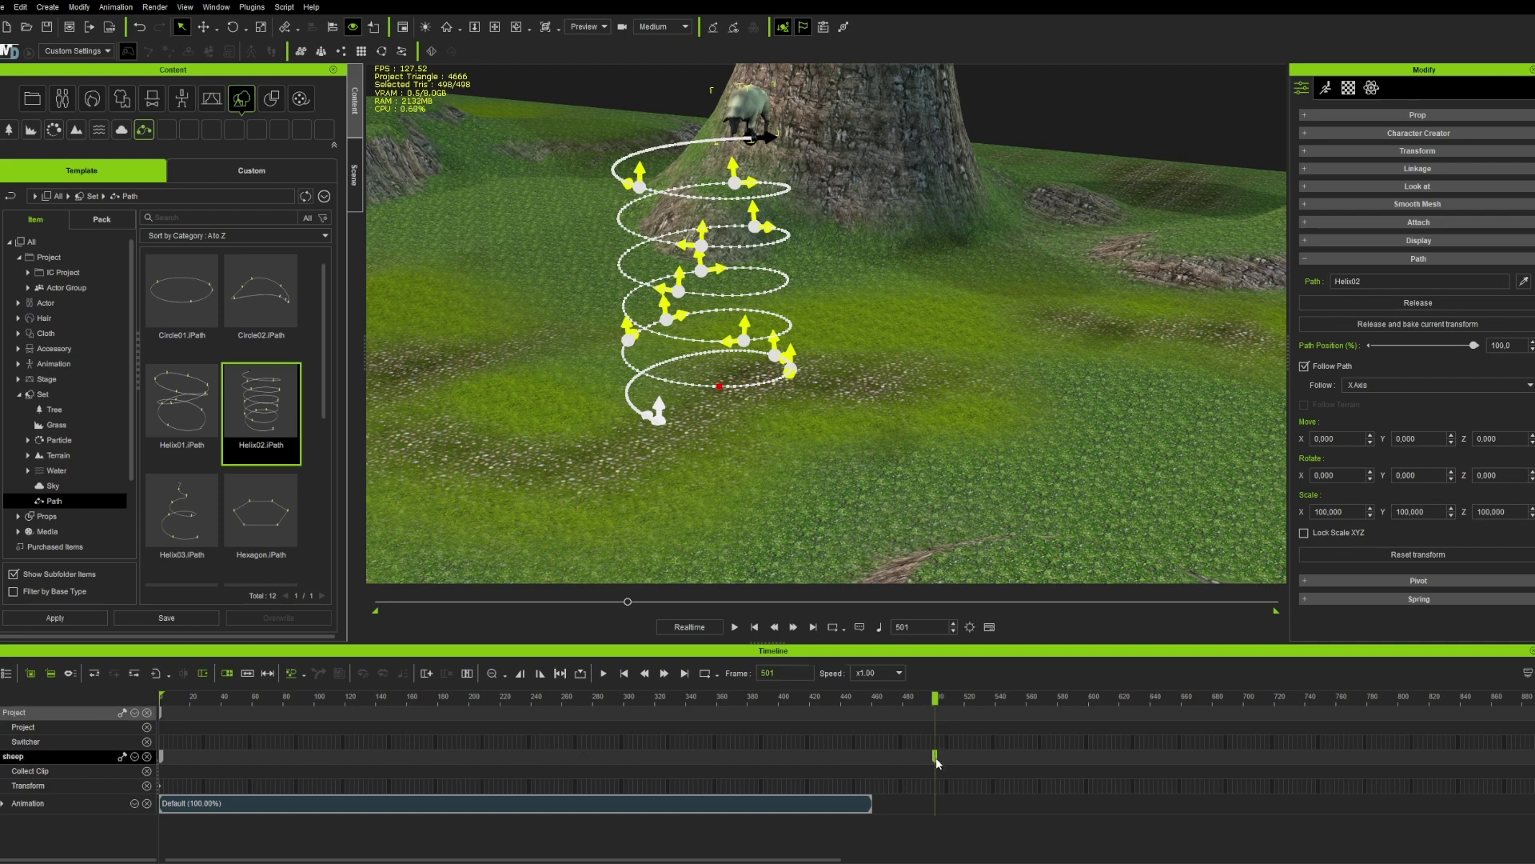
mouse_move(937, 761)
mouse_down()
mouse_move(1508, 748)
mouse_move(1527, 723)
mouse_up()
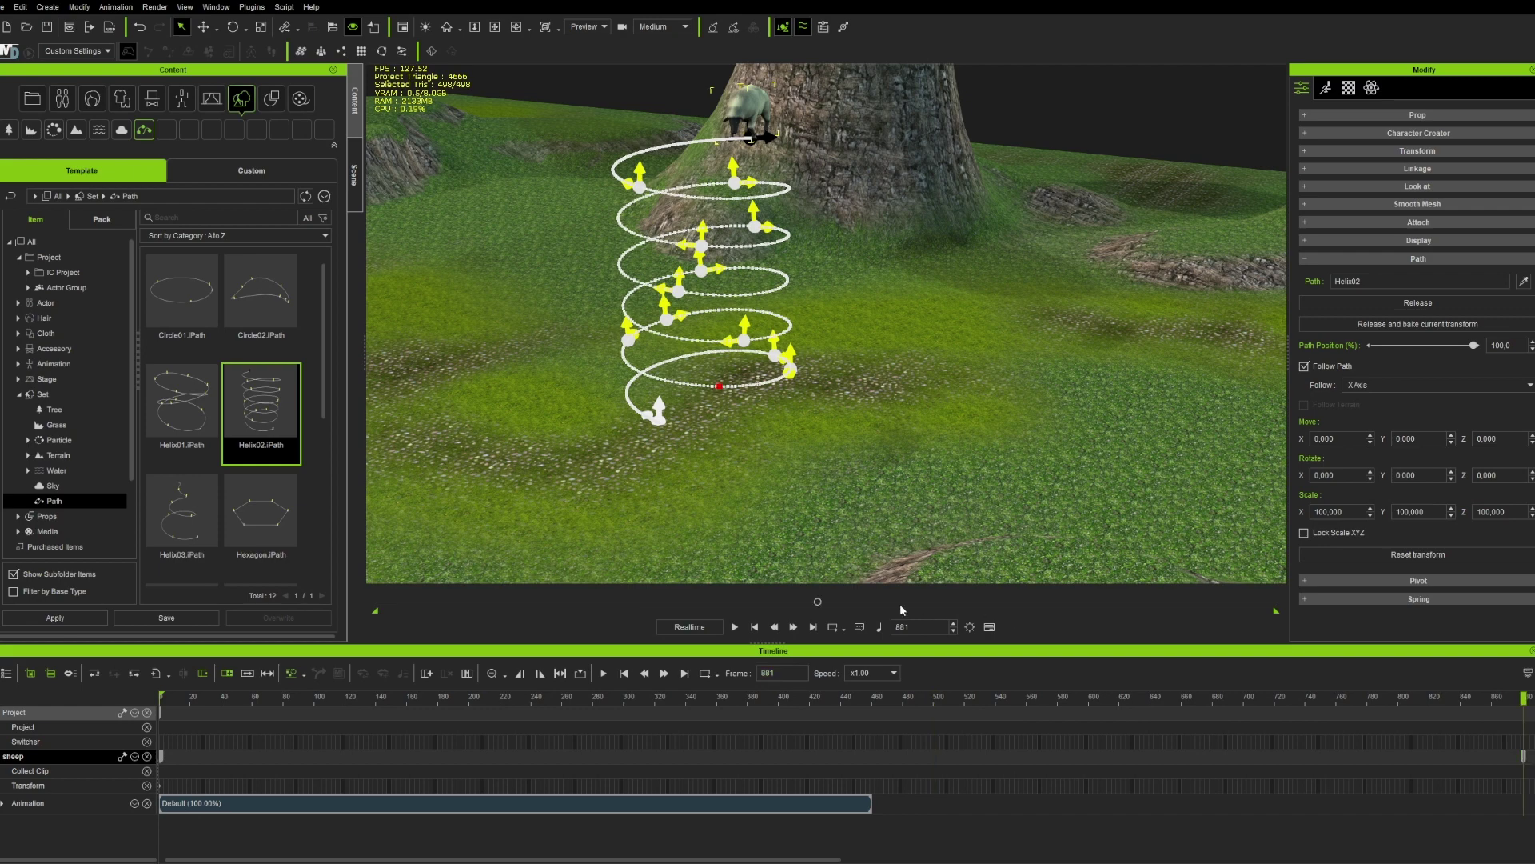
click(754, 628)
key(space)
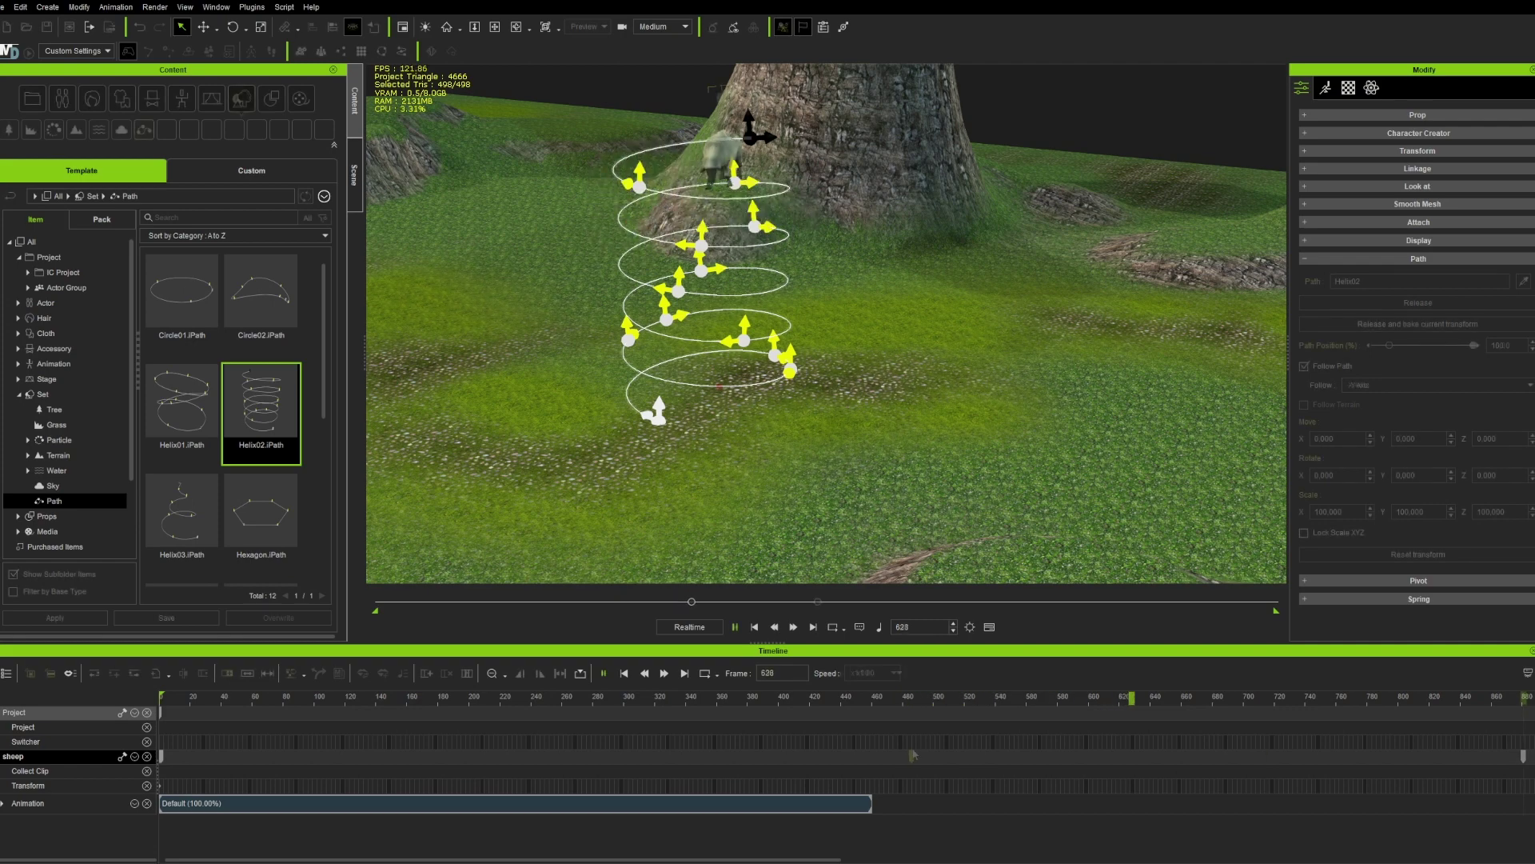
Rotate the sheep upside down at frame 523 so it tumbles partway up the spiral.
mouse_move(959, 705)
mouse_down()
mouse_move(985, 705)
mouse_move(968, 703)
mouse_up()
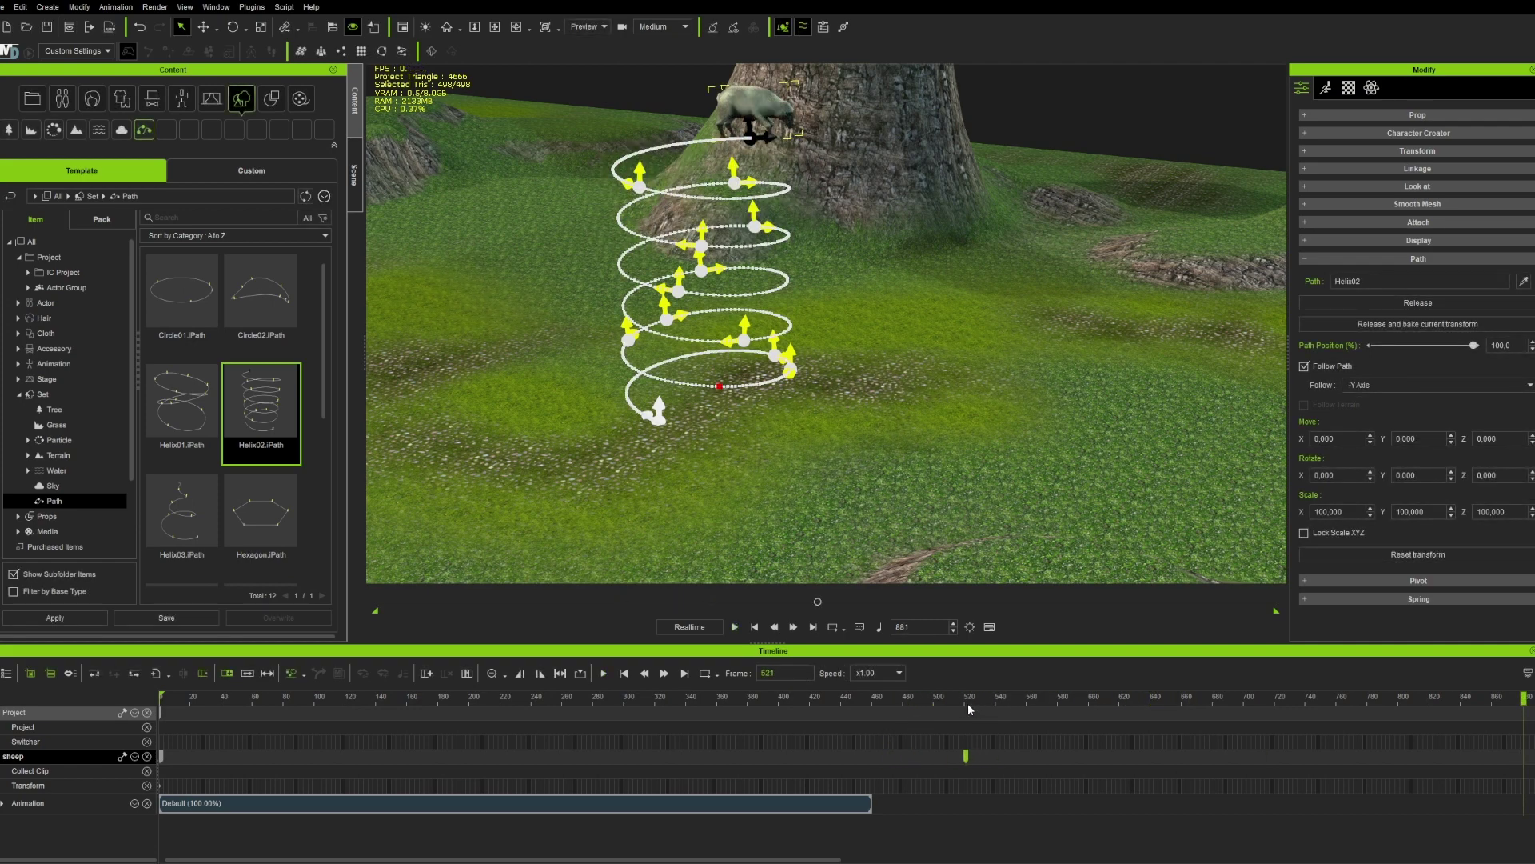
click(356, 171)
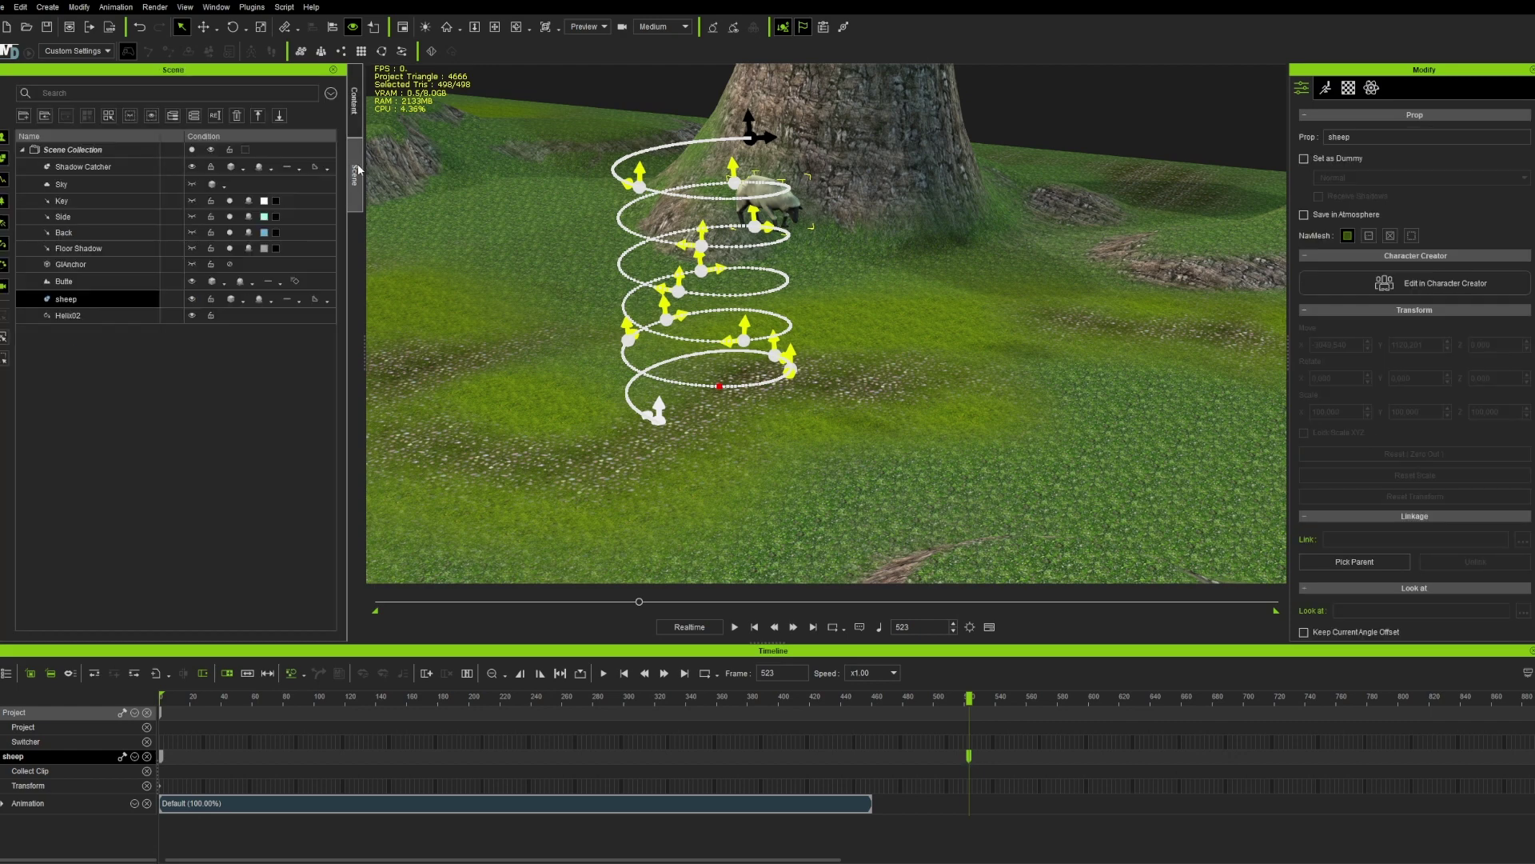
double_click(70, 300)
click(233, 26)
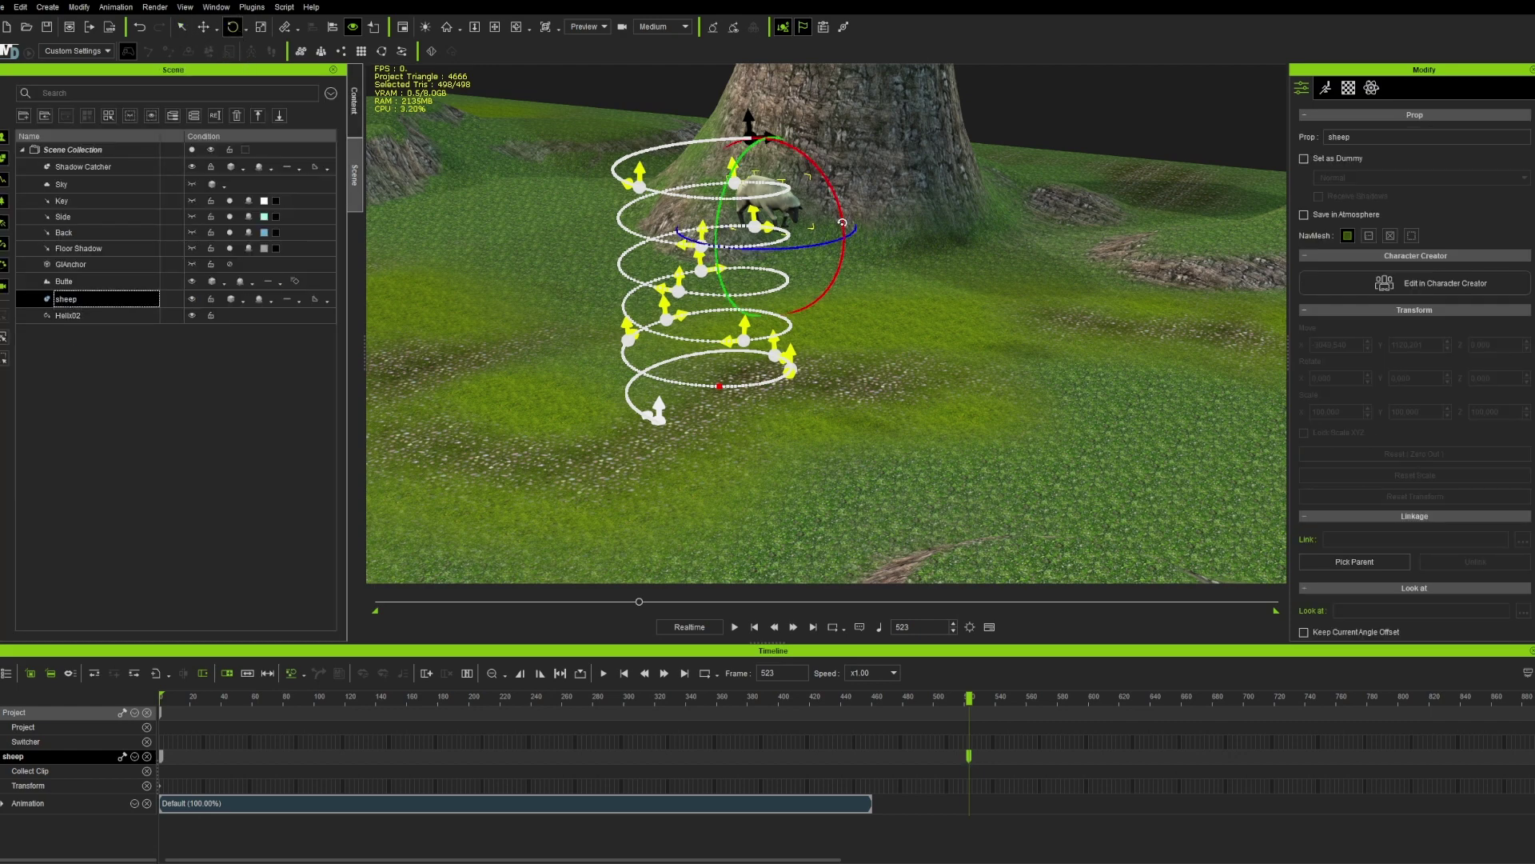
mouse_move(845, 229)
mouse_down()
mouse_move(820, 171)
mouse_move(738, 206)
mouse_move(724, 252)
mouse_up()
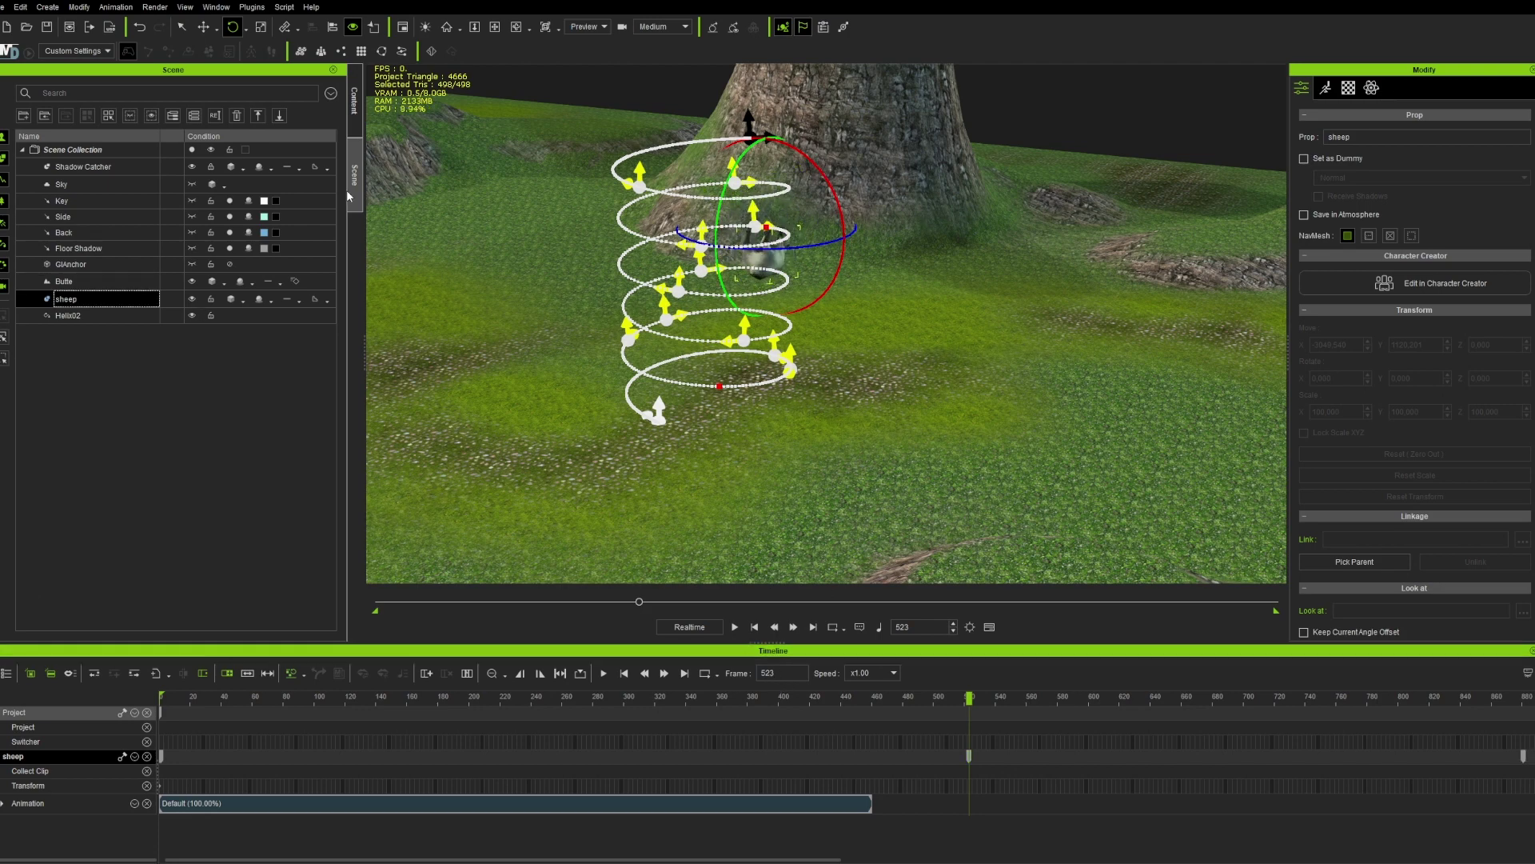
Place the Twister particle effect on the ground at the base of the helix and hide the Helix02 path.
click(354, 104)
click(58, 440)
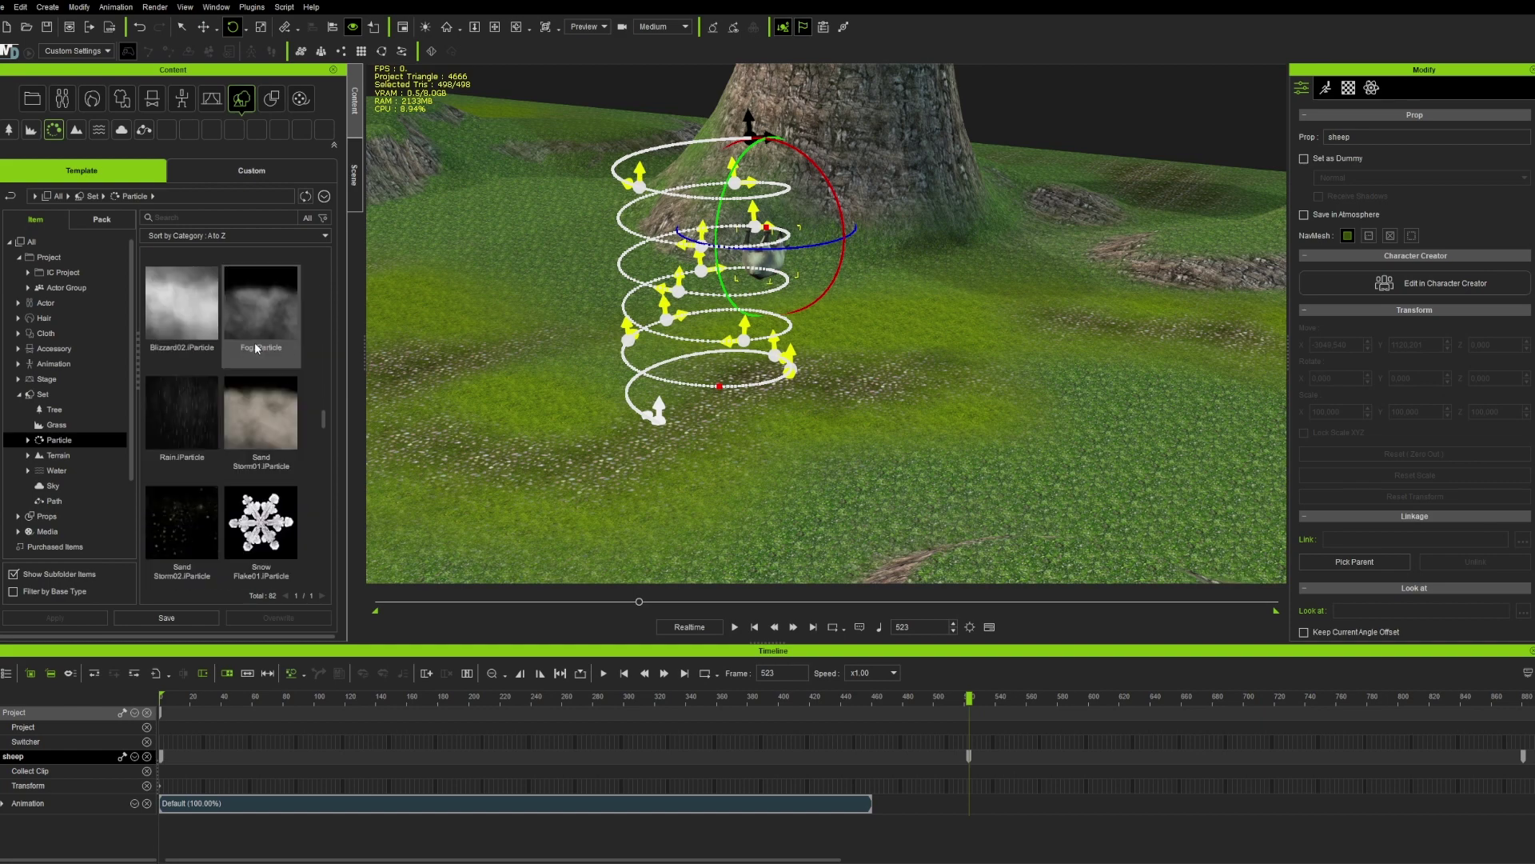
drag(258, 348, 723, 416)
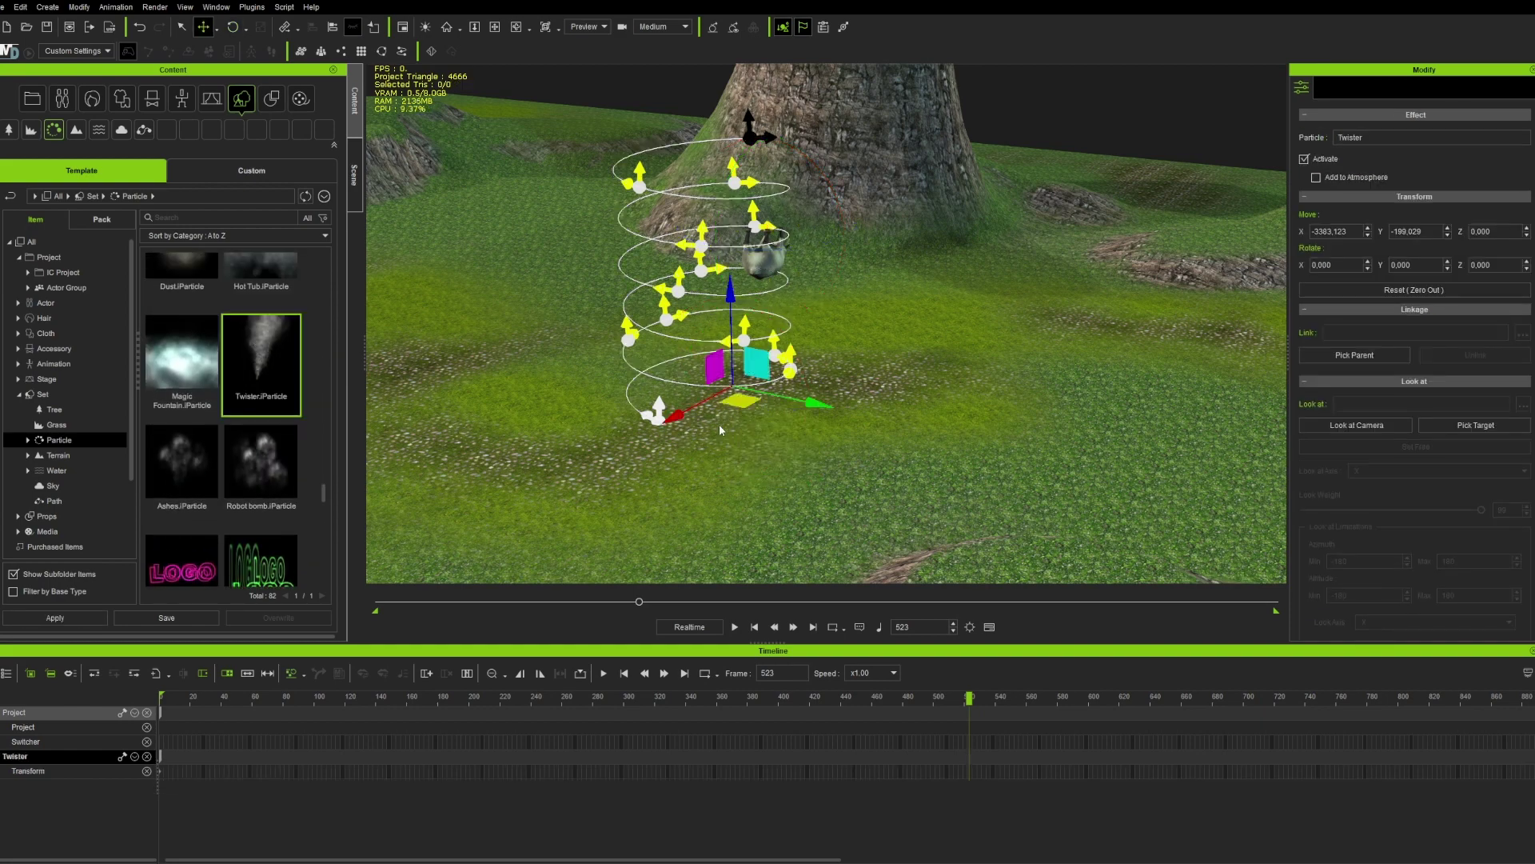
click(355, 174)
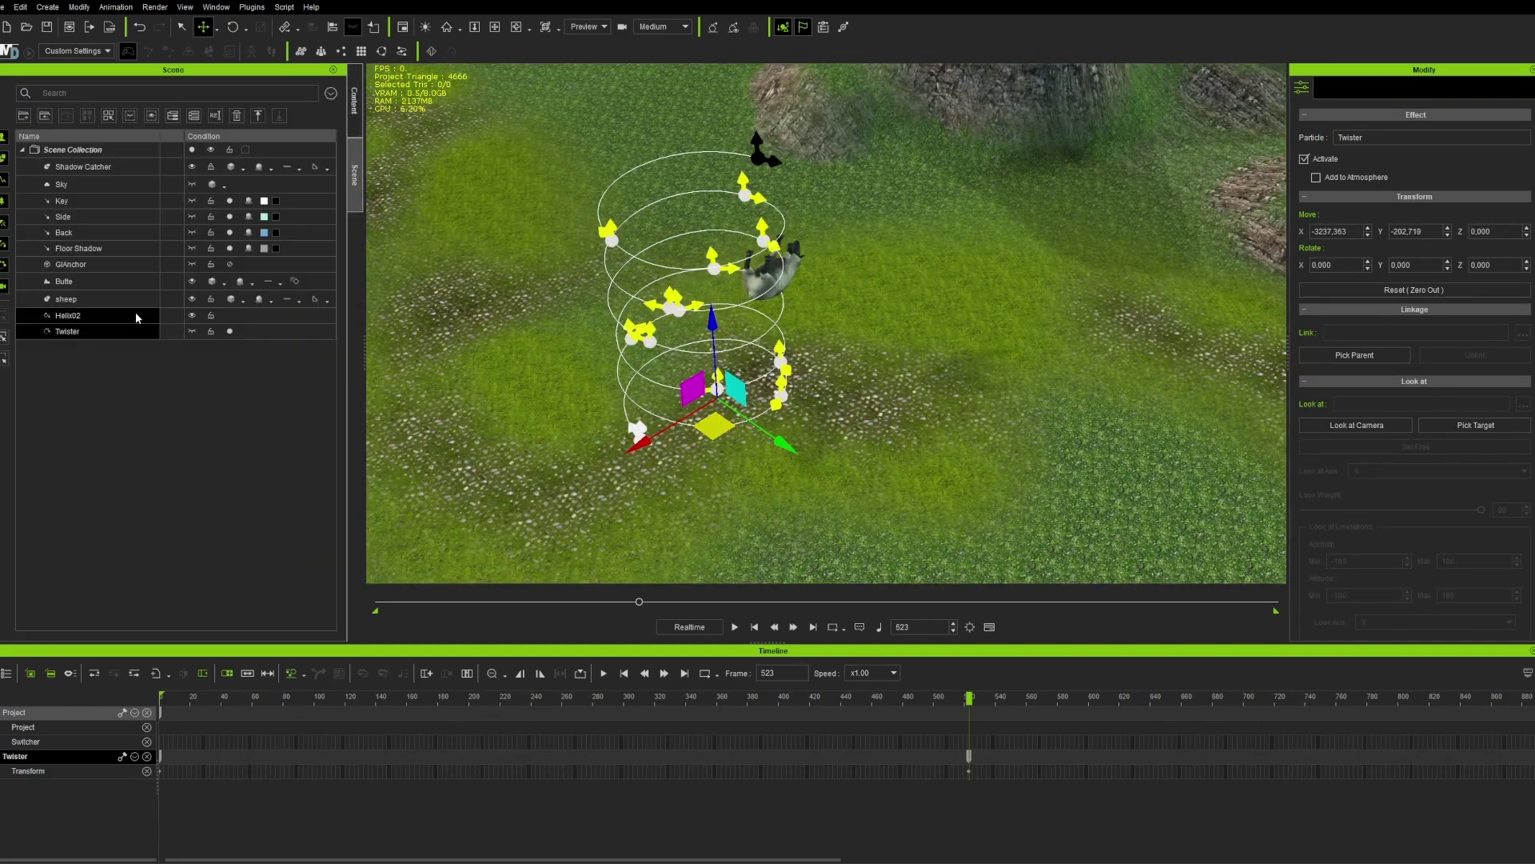
click(192, 315)
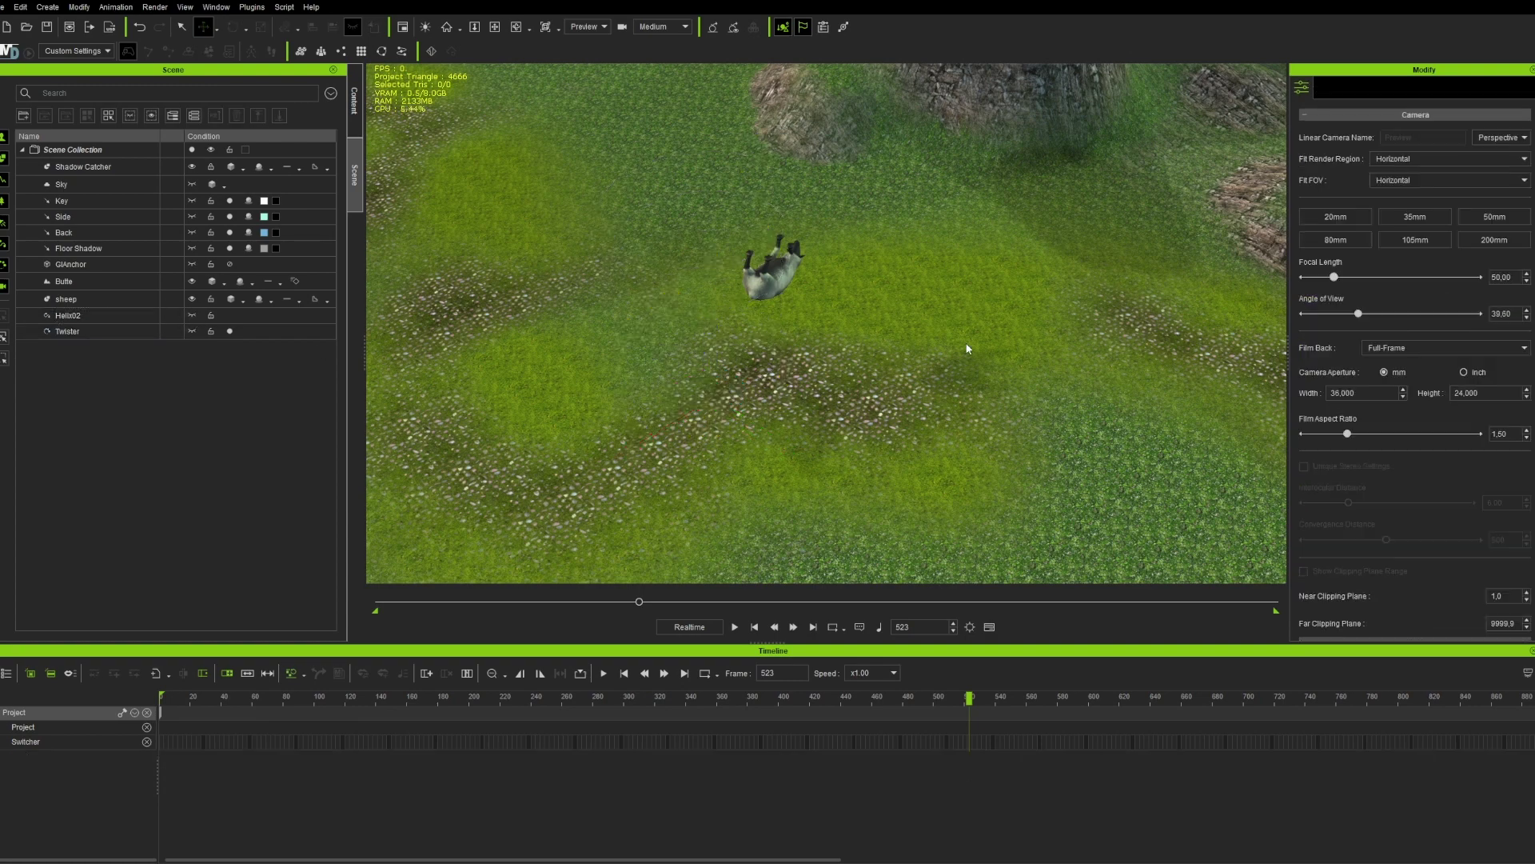
Play the animation from the start to review the sheep spiralling upward around the twister.
right_drag(966, 346, 999, 400)
click(754, 626)
key(space)
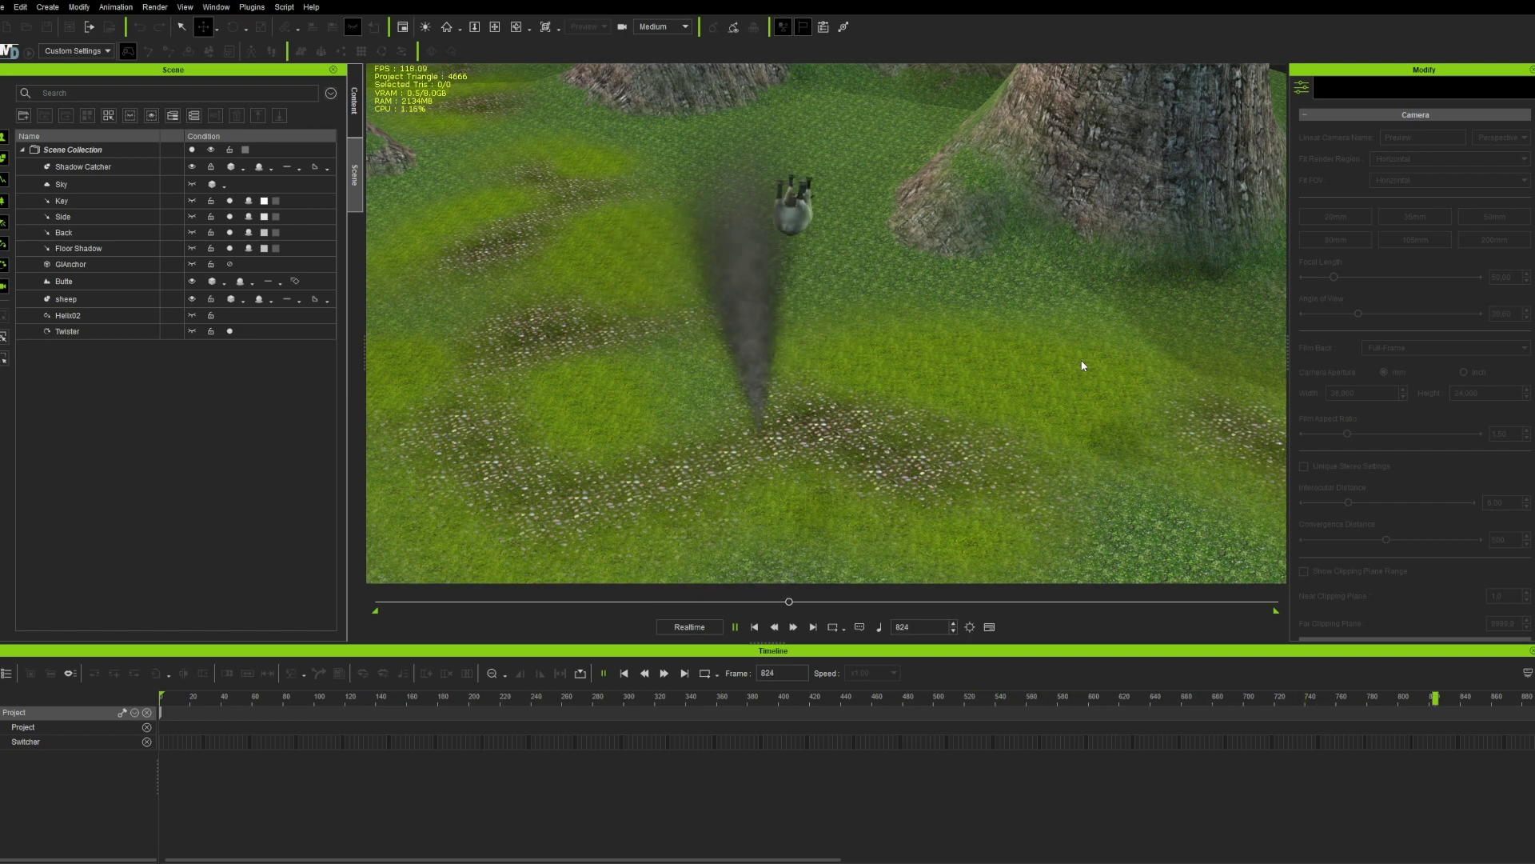
Delete the Twister effect and the Helix02 path from the scene and return to frame 0.
click(76, 335)
key(Delete)
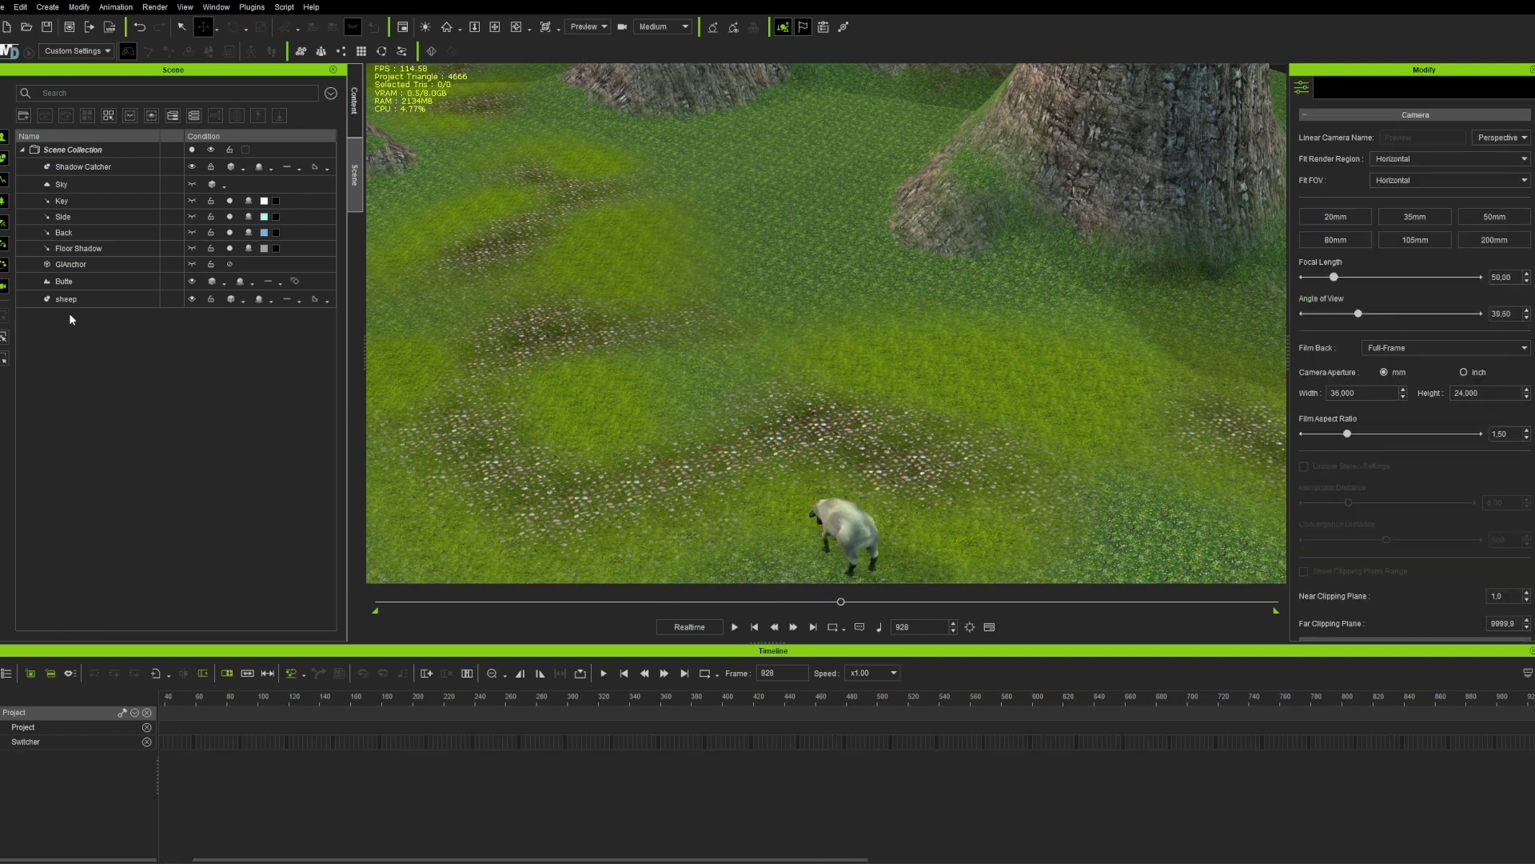
click(774, 627)
In the top view, create a new eight-point path curving around the sheep and close it into a loop.
click(557, 30)
click(583, 58)
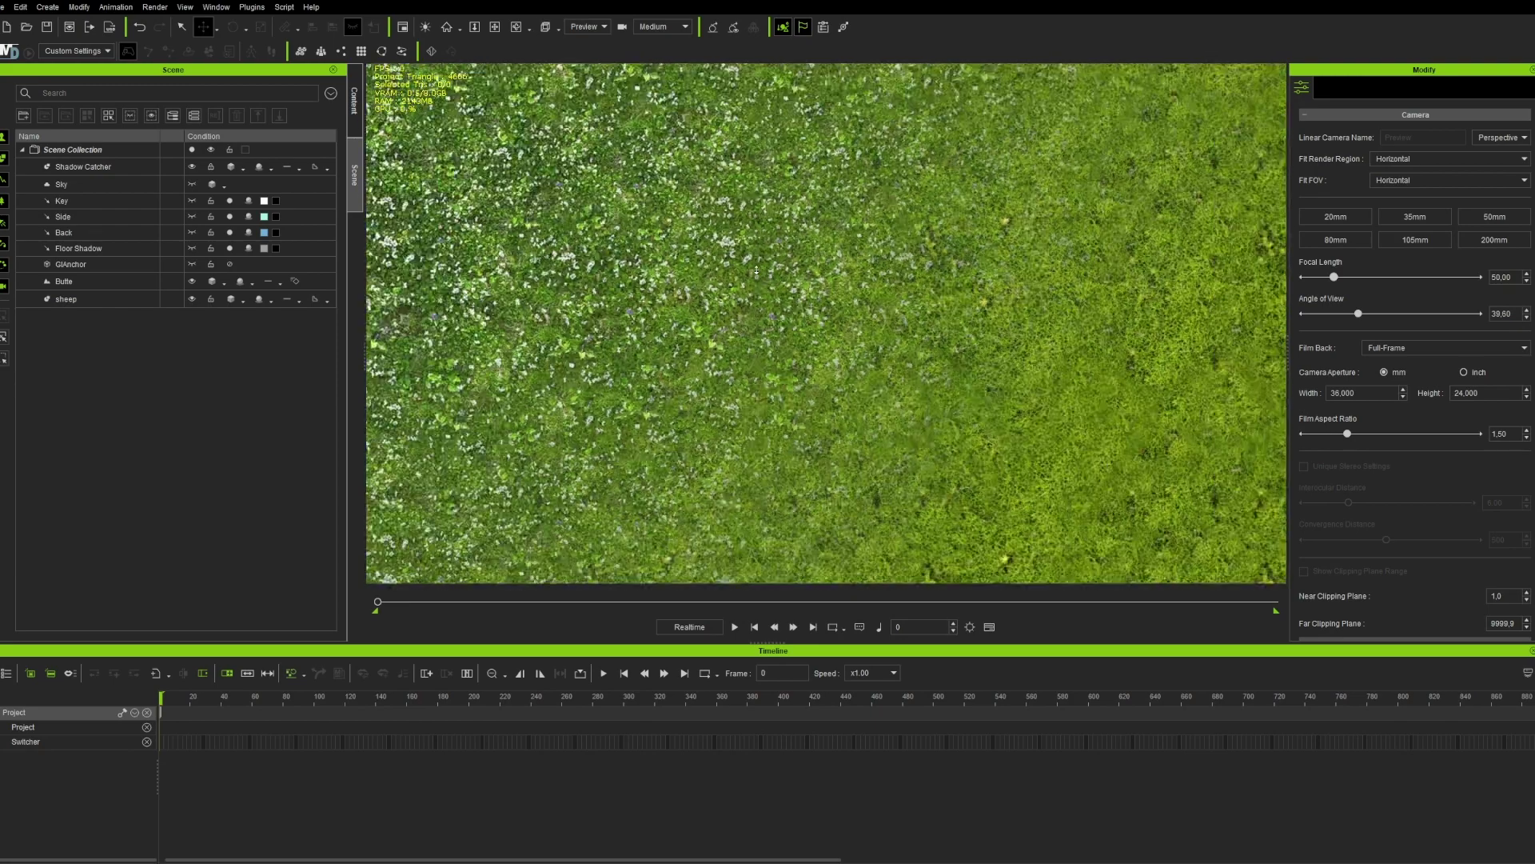
scroll(758, 288, down, 5)
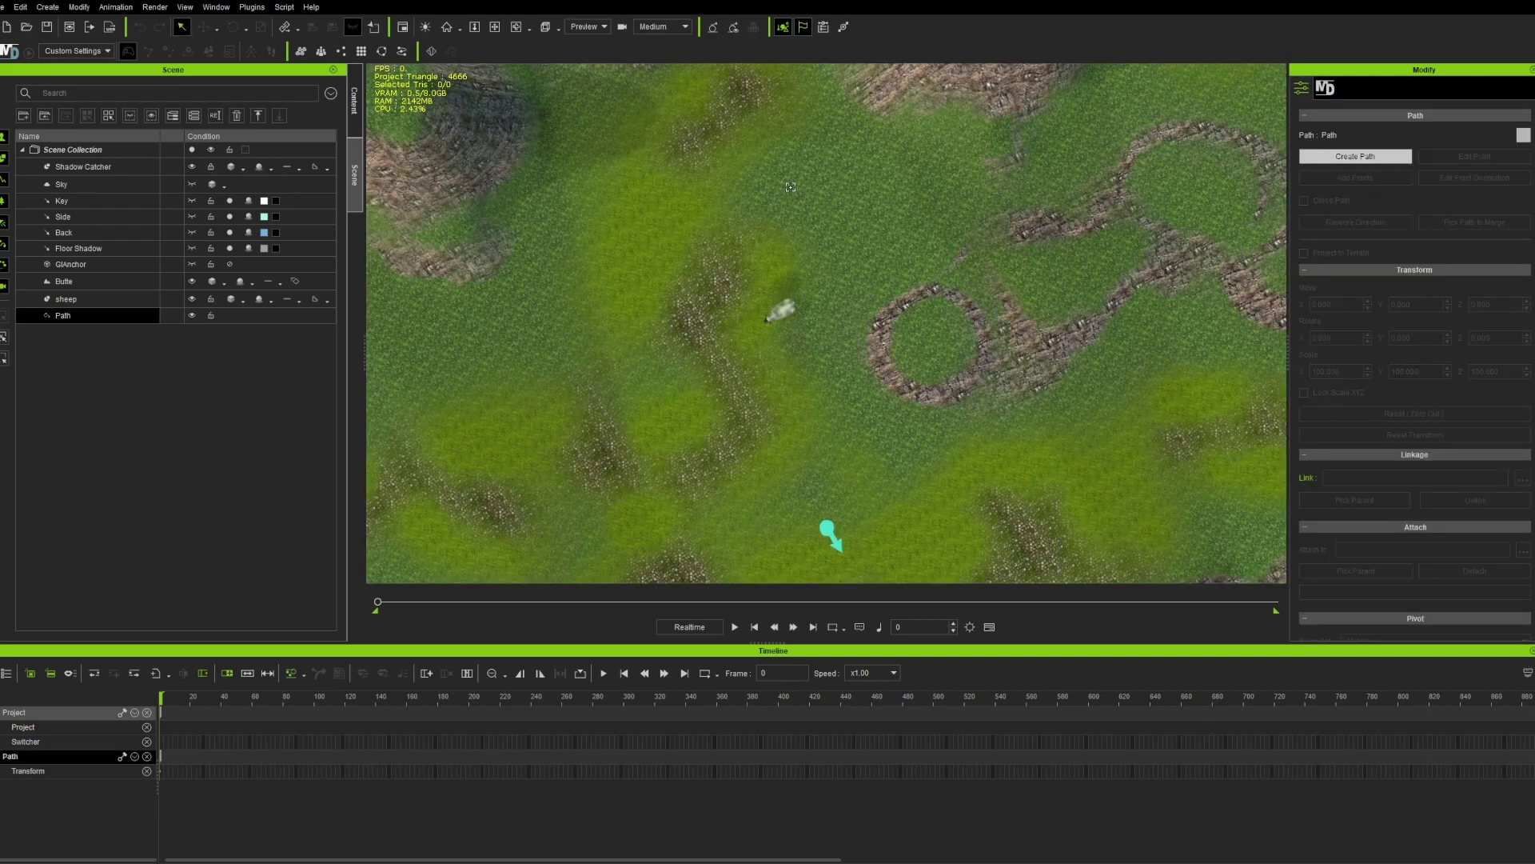
click(940, 502)
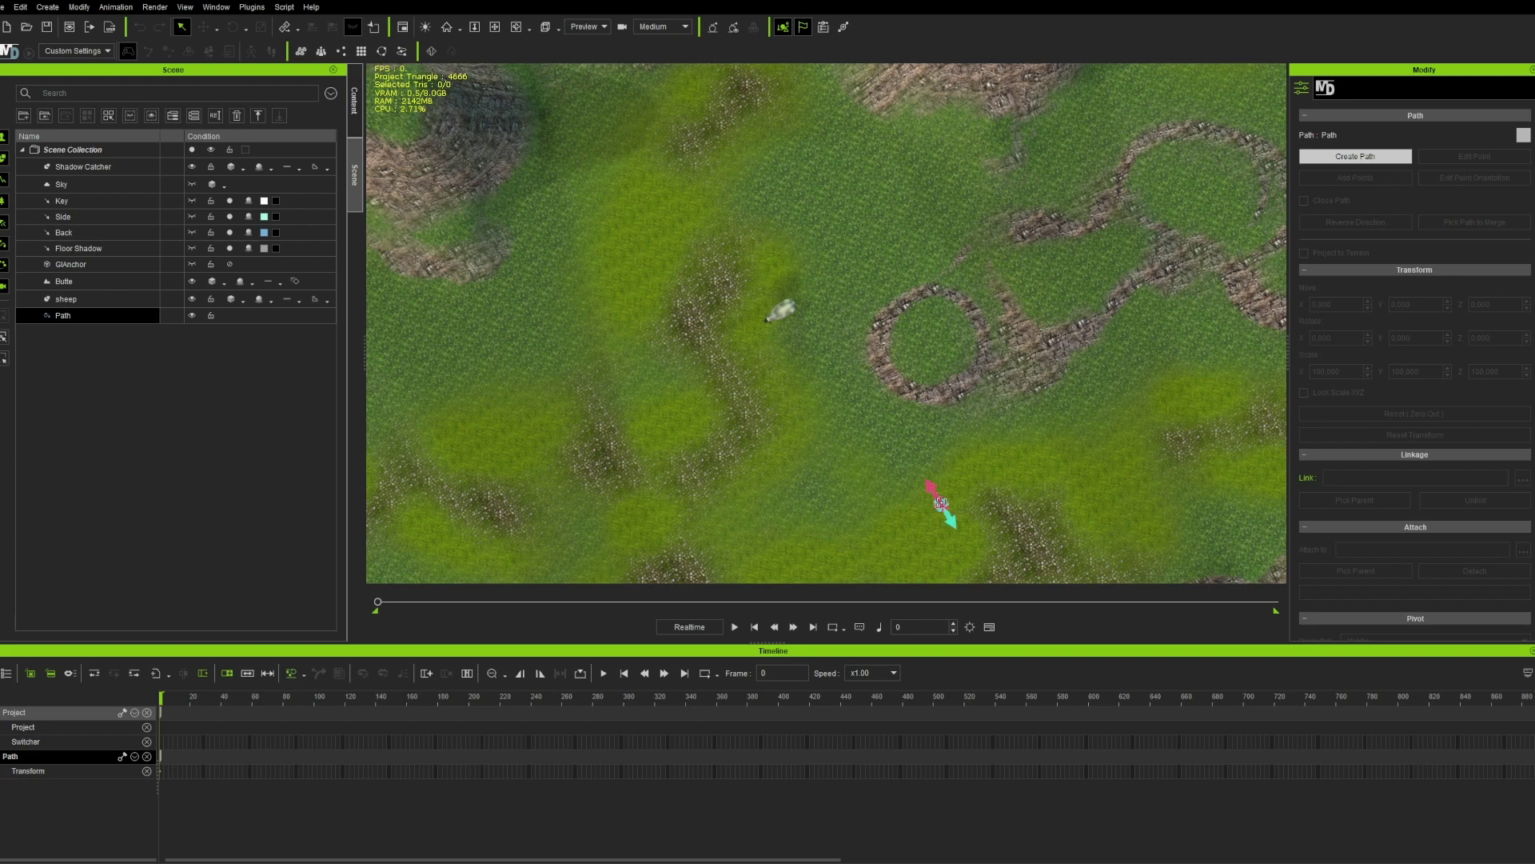
click(988, 380)
click(975, 240)
click(867, 169)
click(815, 227)
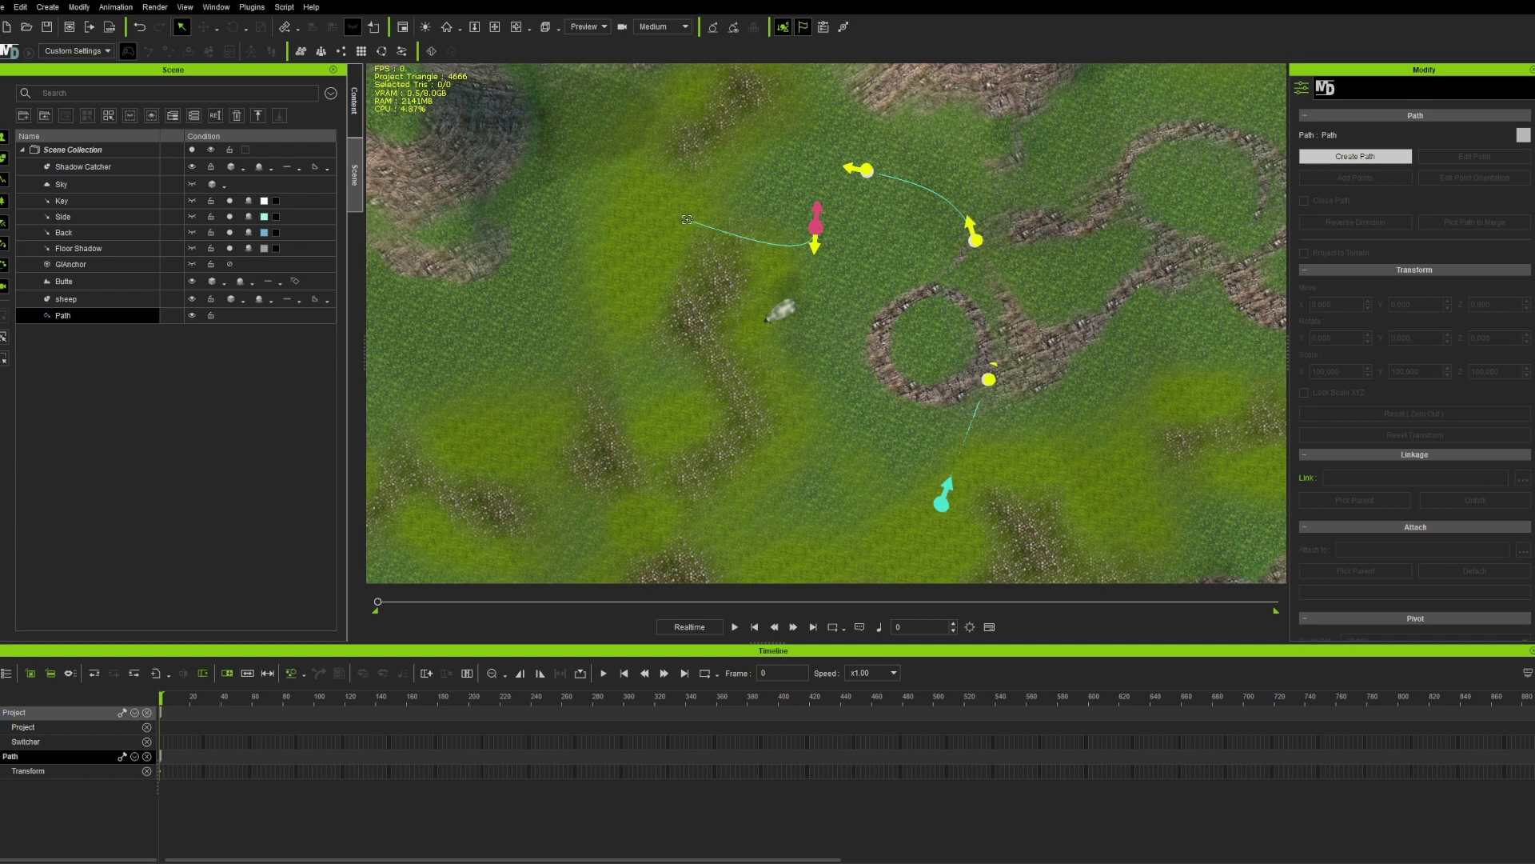
click(685, 218)
click(612, 309)
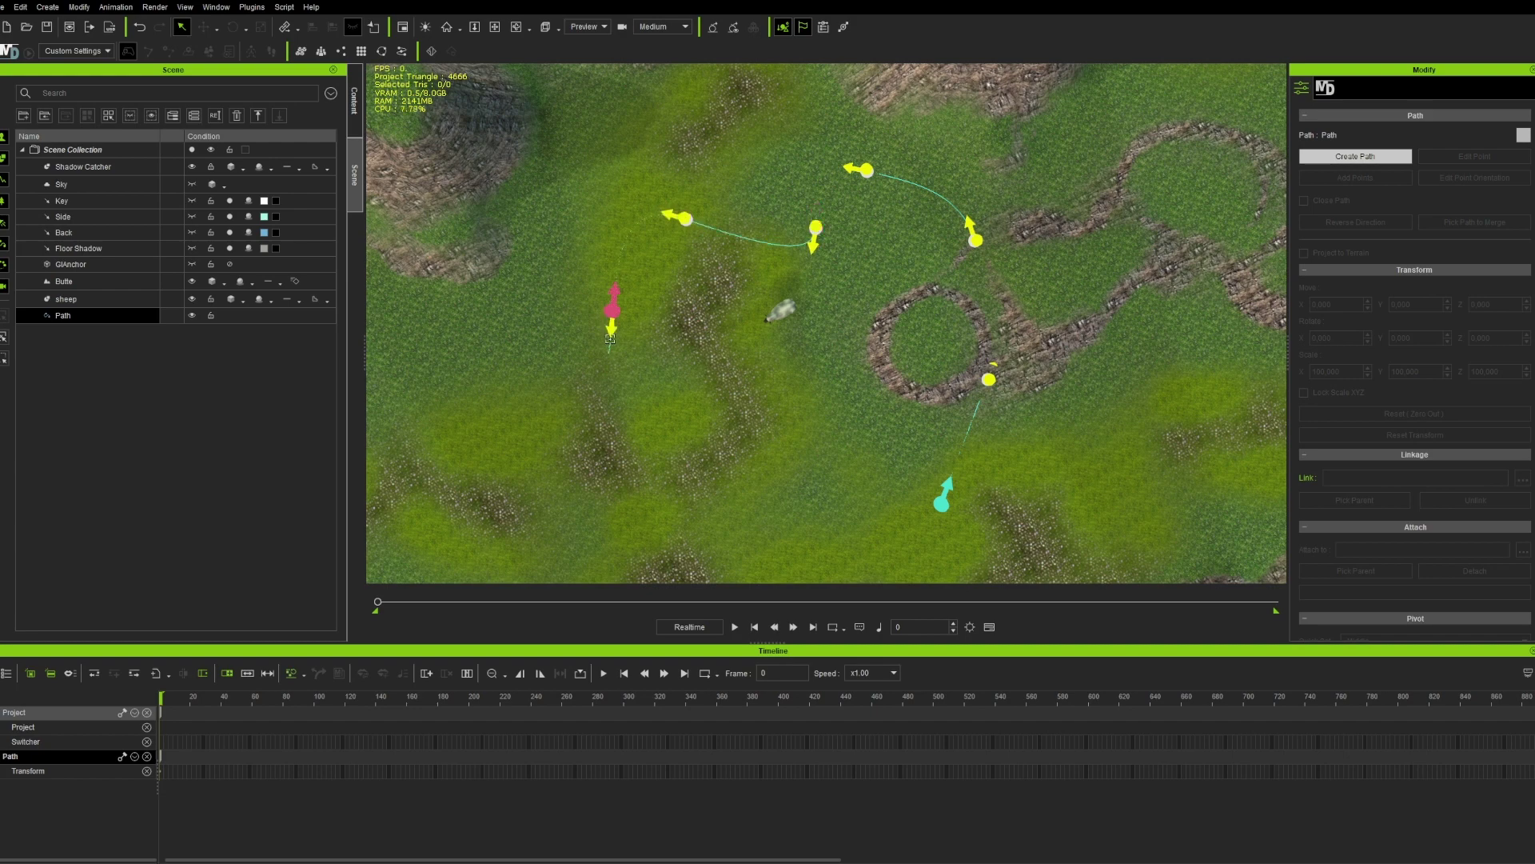
click(678, 457)
right_click(703, 461)
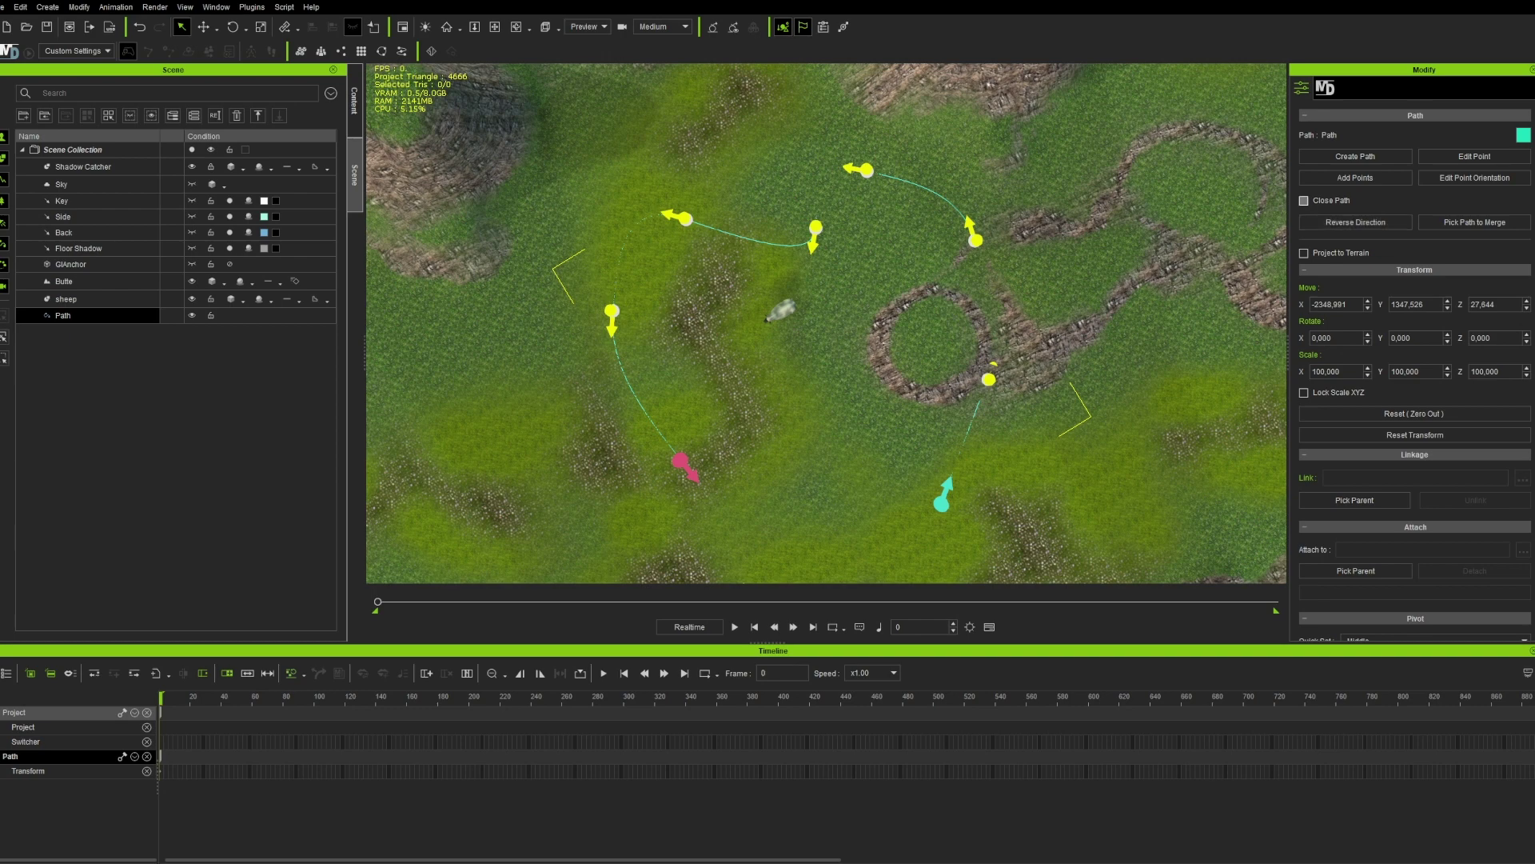
click(1305, 201)
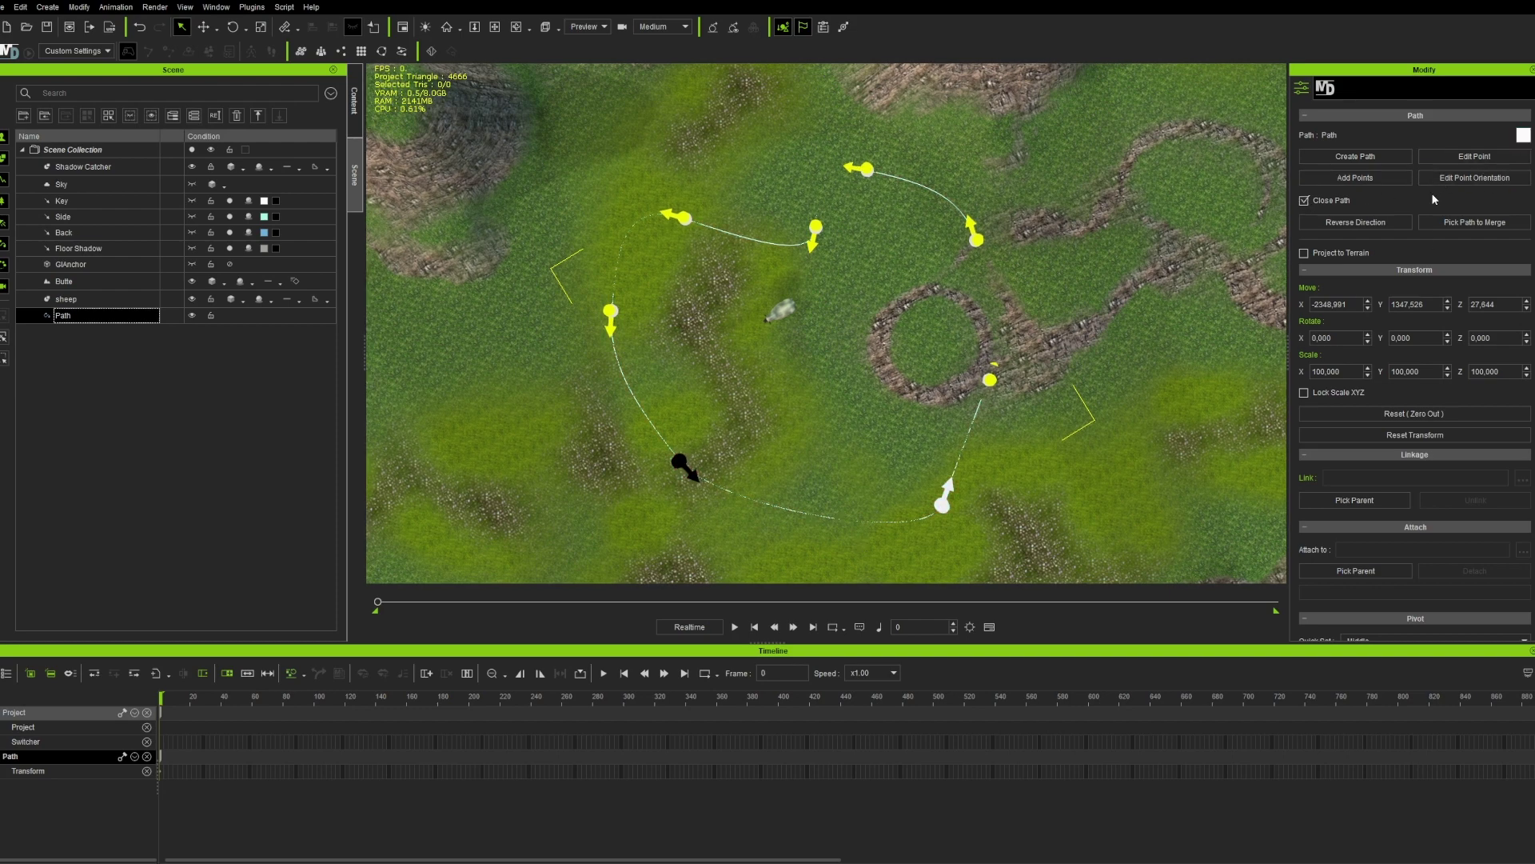
Delete the path's second point beside the rocky ring.
click(1457, 158)
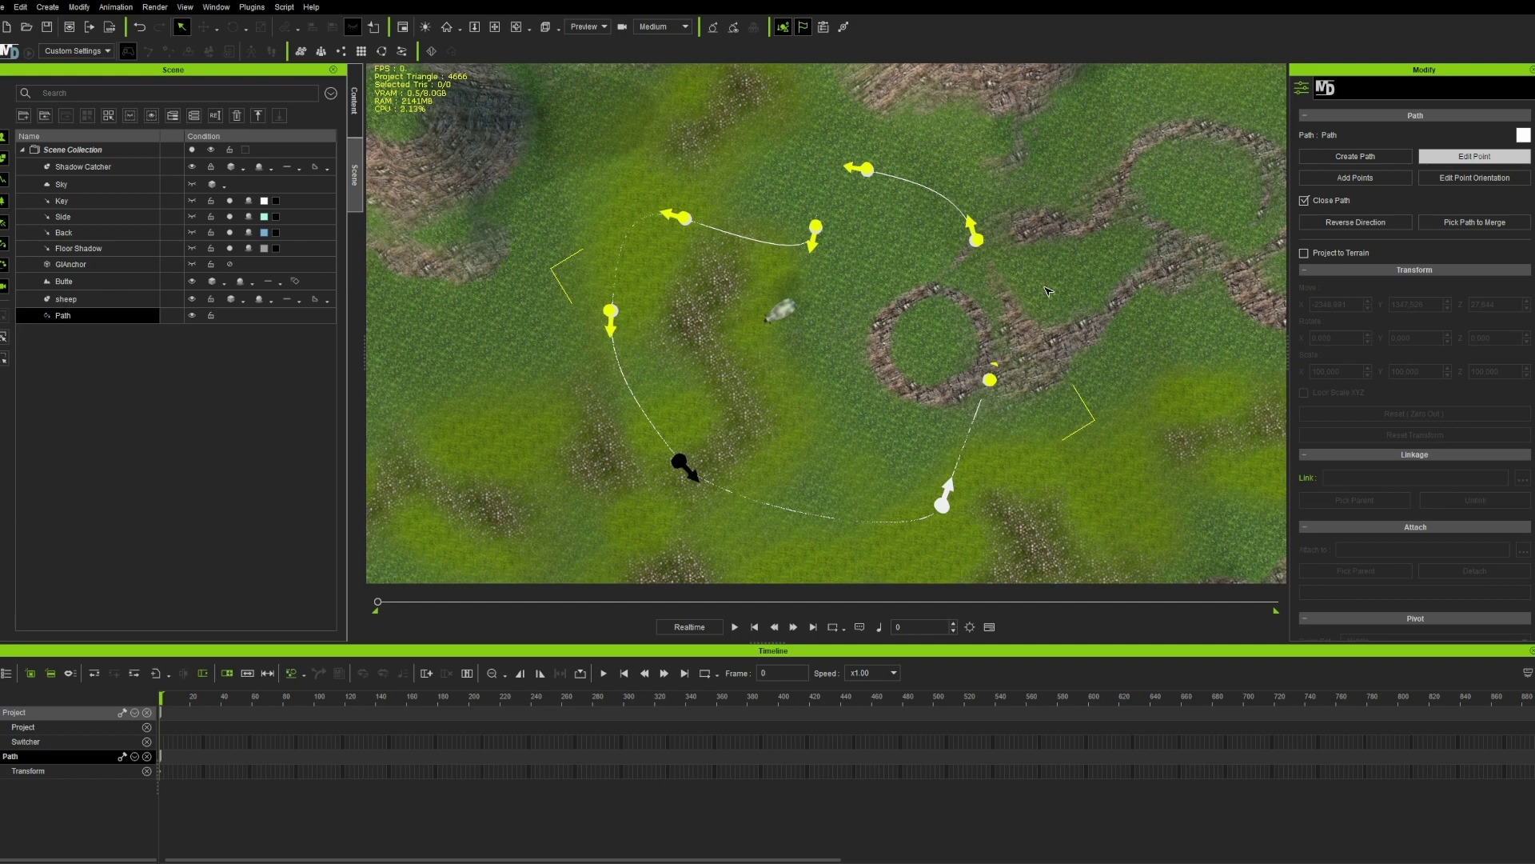
drag(1039, 414, 964, 347)
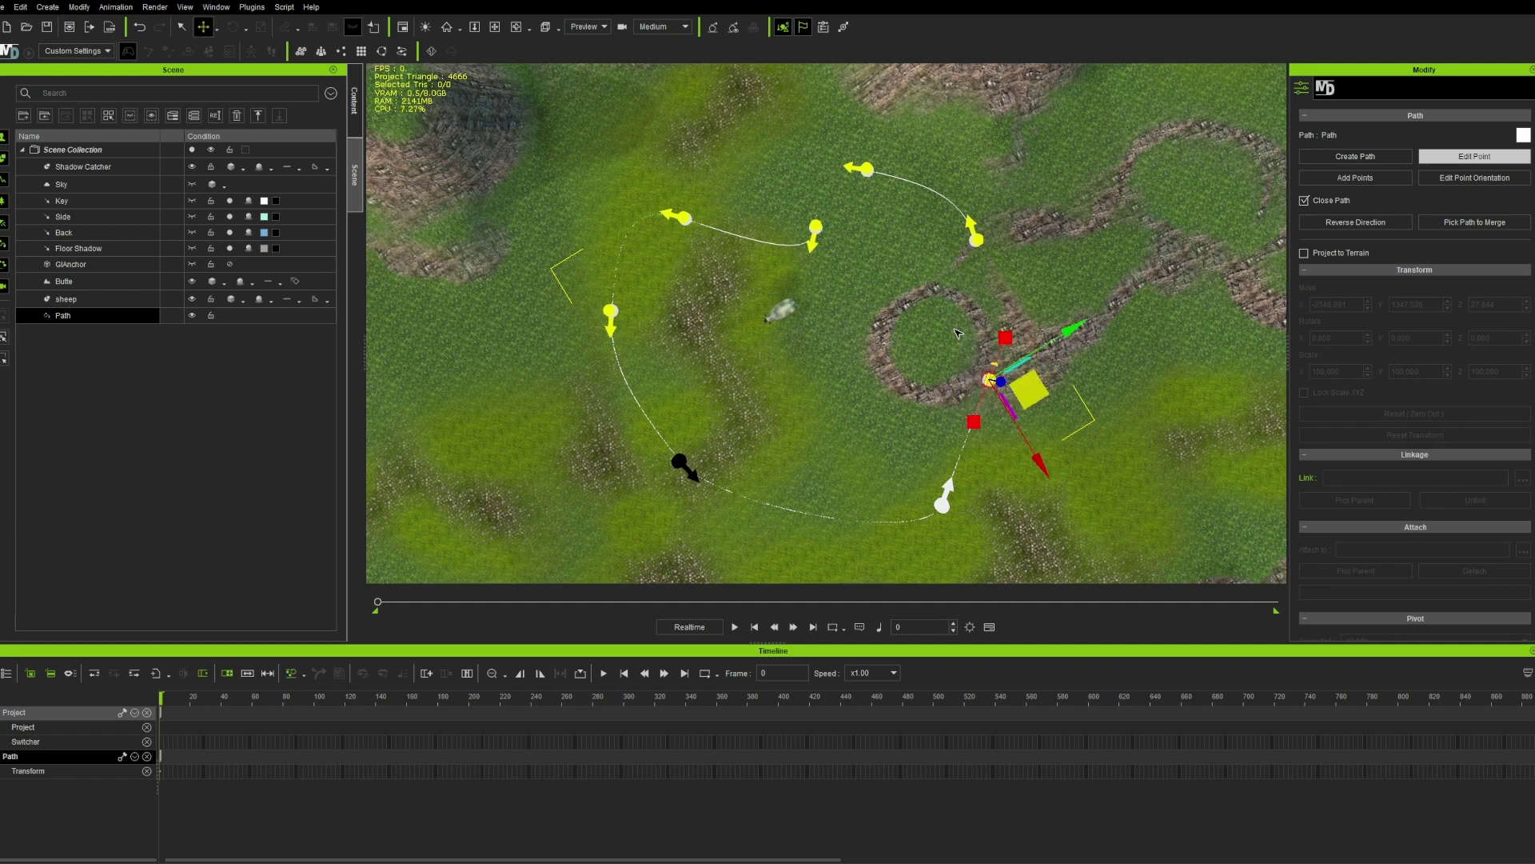
key(Delete)
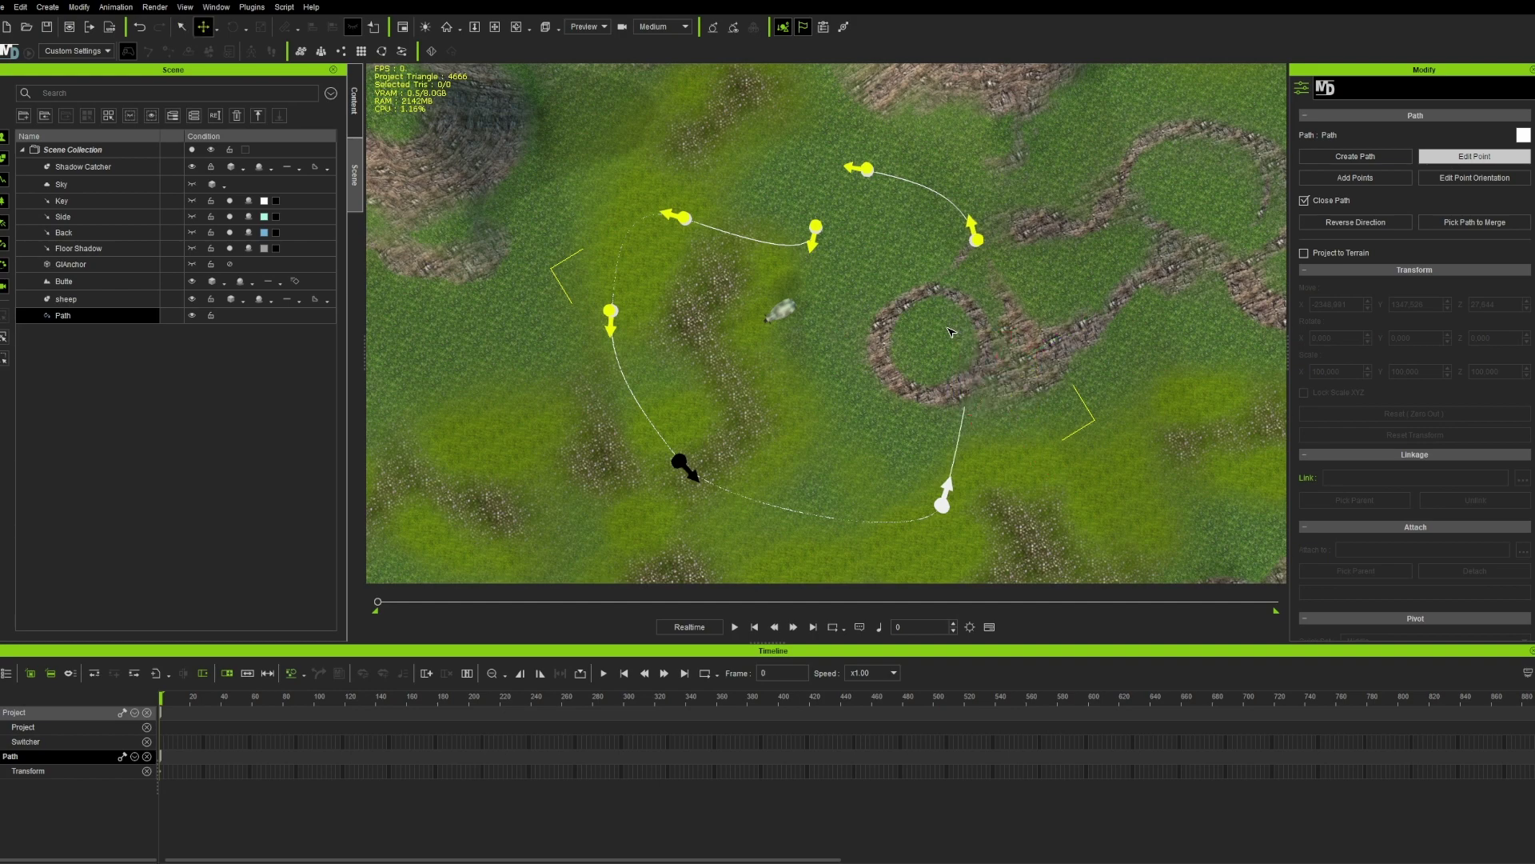
Add a path point farther out past the rocky ring and move the path's start point inward.
click(1355, 178)
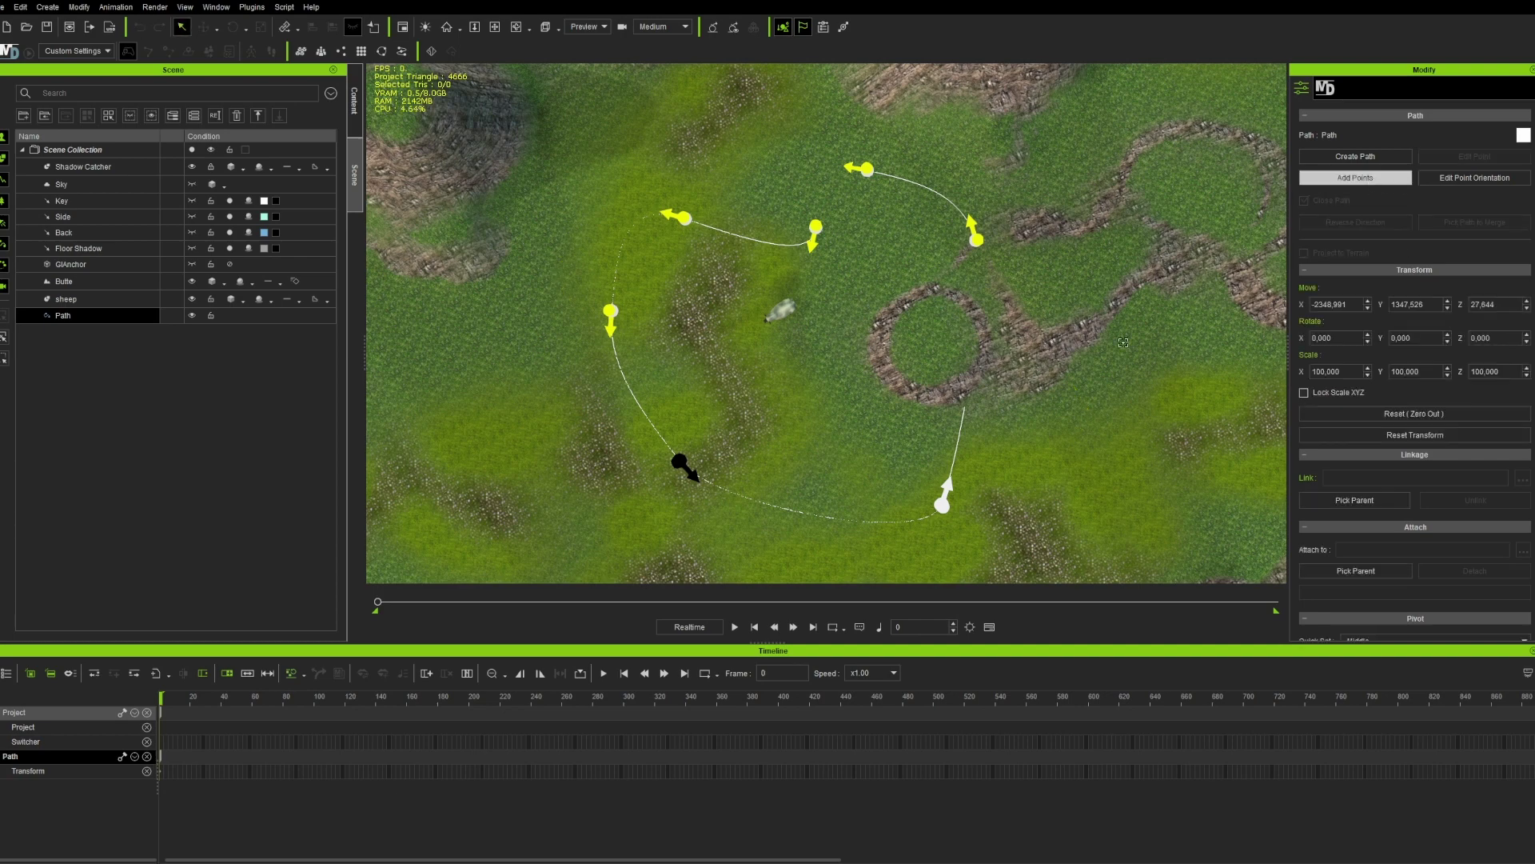
click(963, 421)
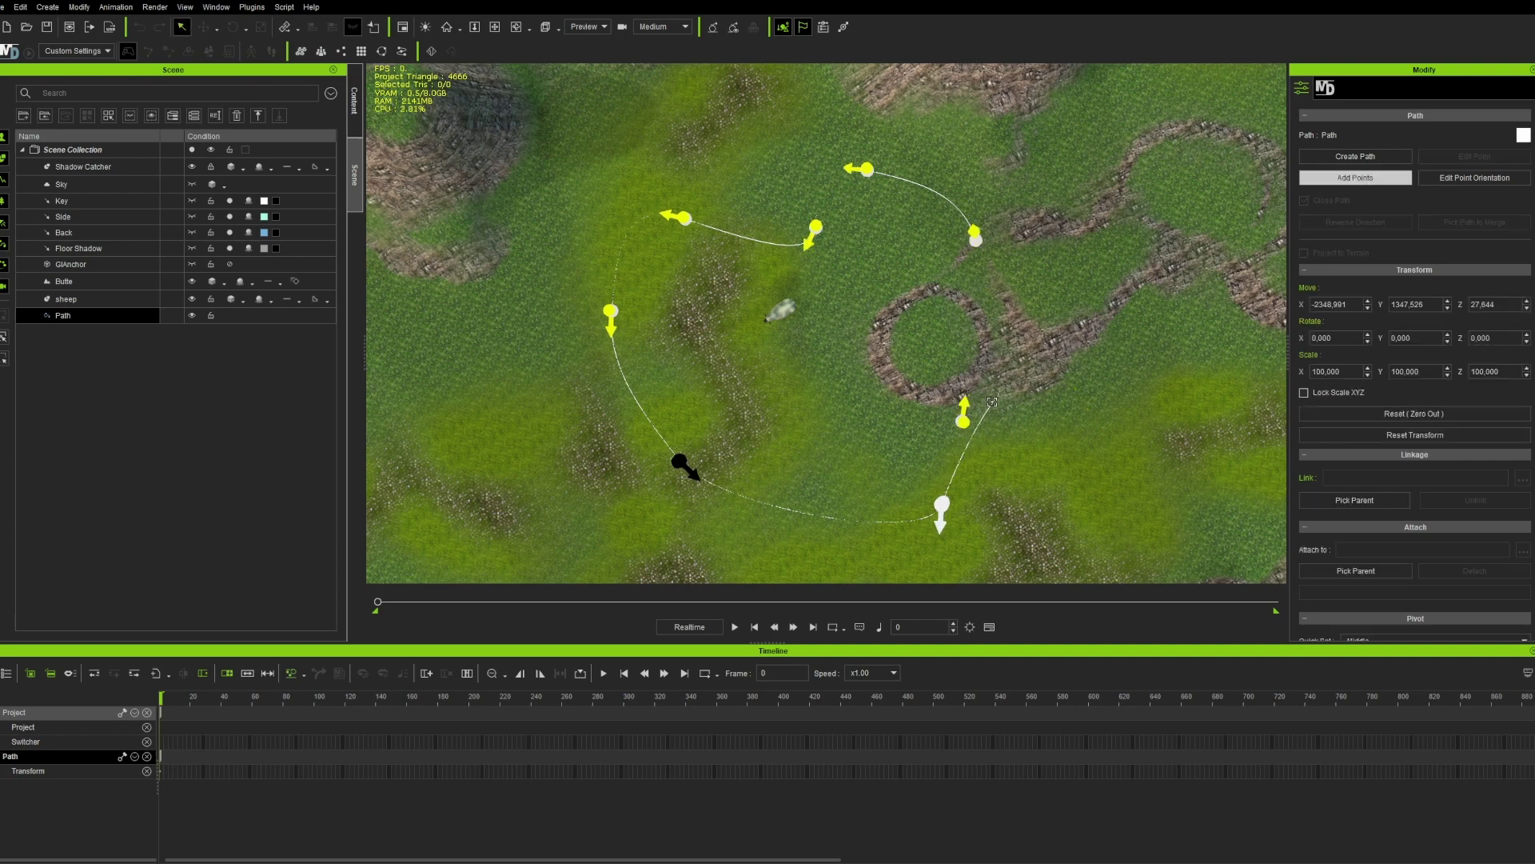
click(1097, 383)
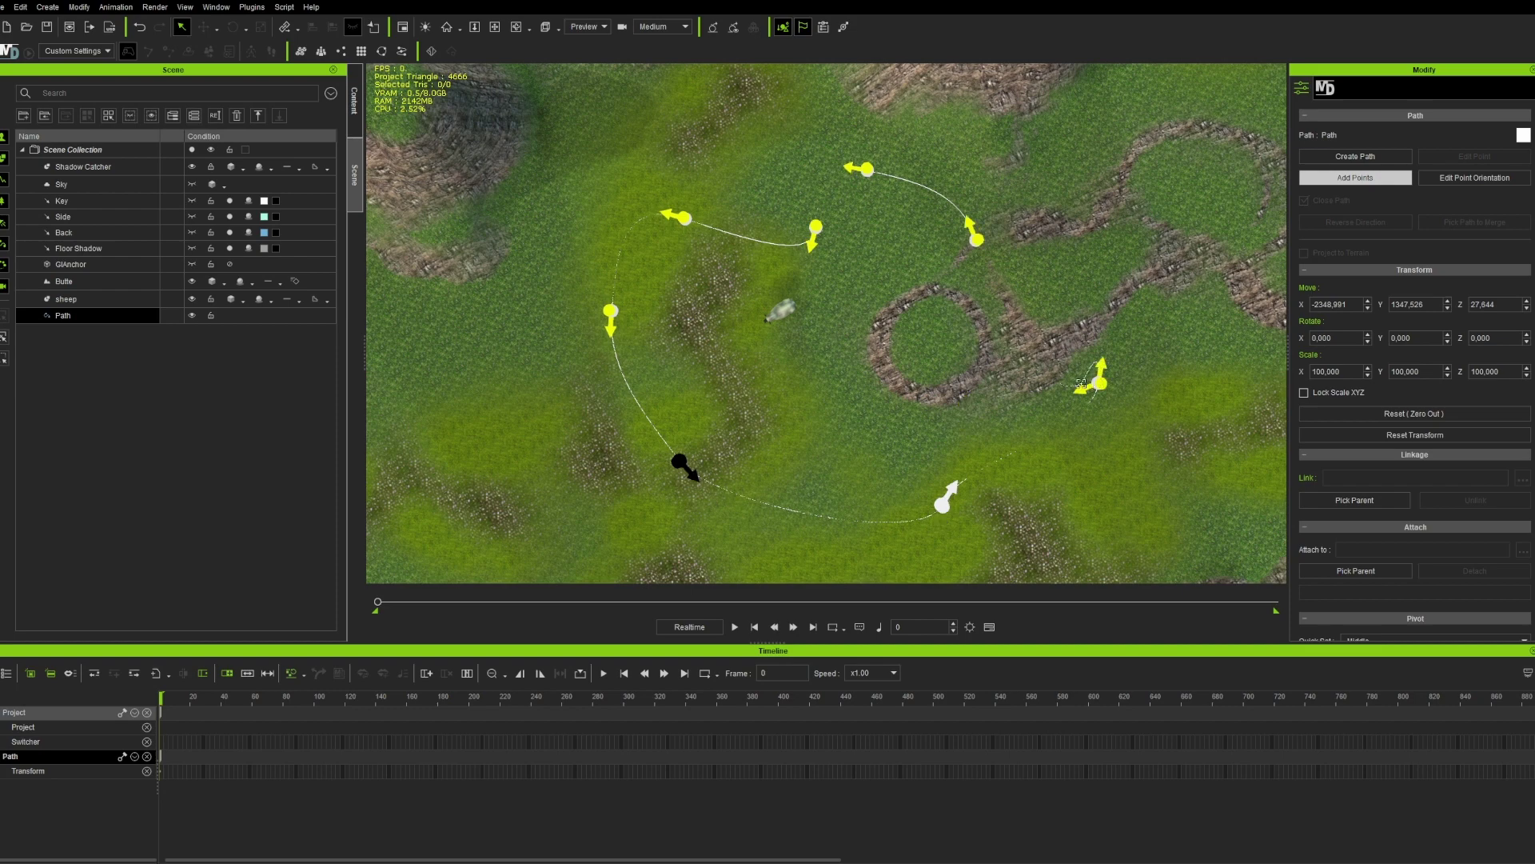
right_click(1135, 354)
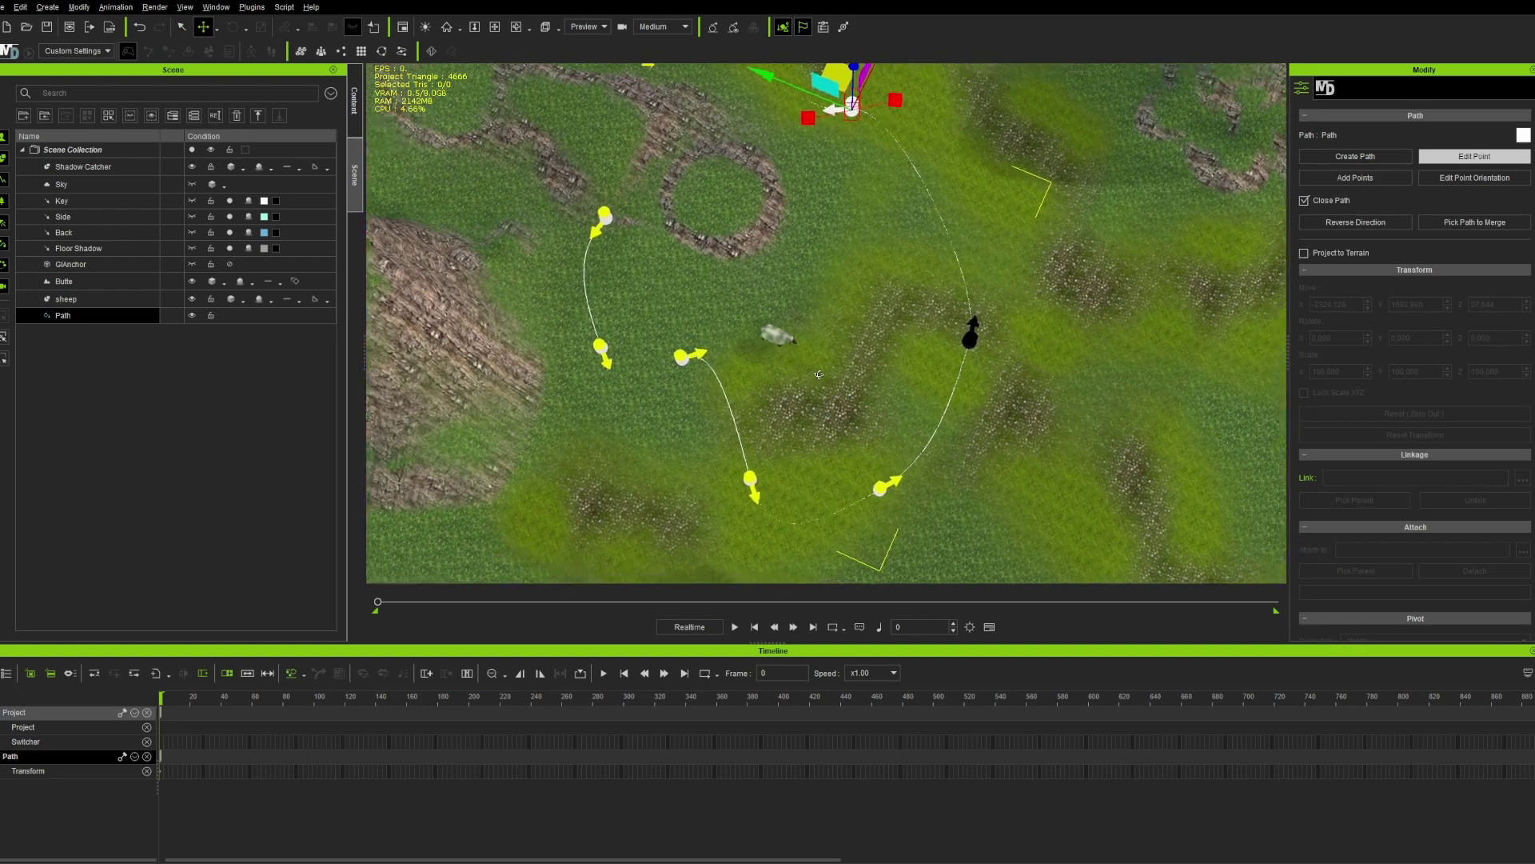
right_drag(1032, 164, 845, 160)
middle_drag(844, 161, 836, 334)
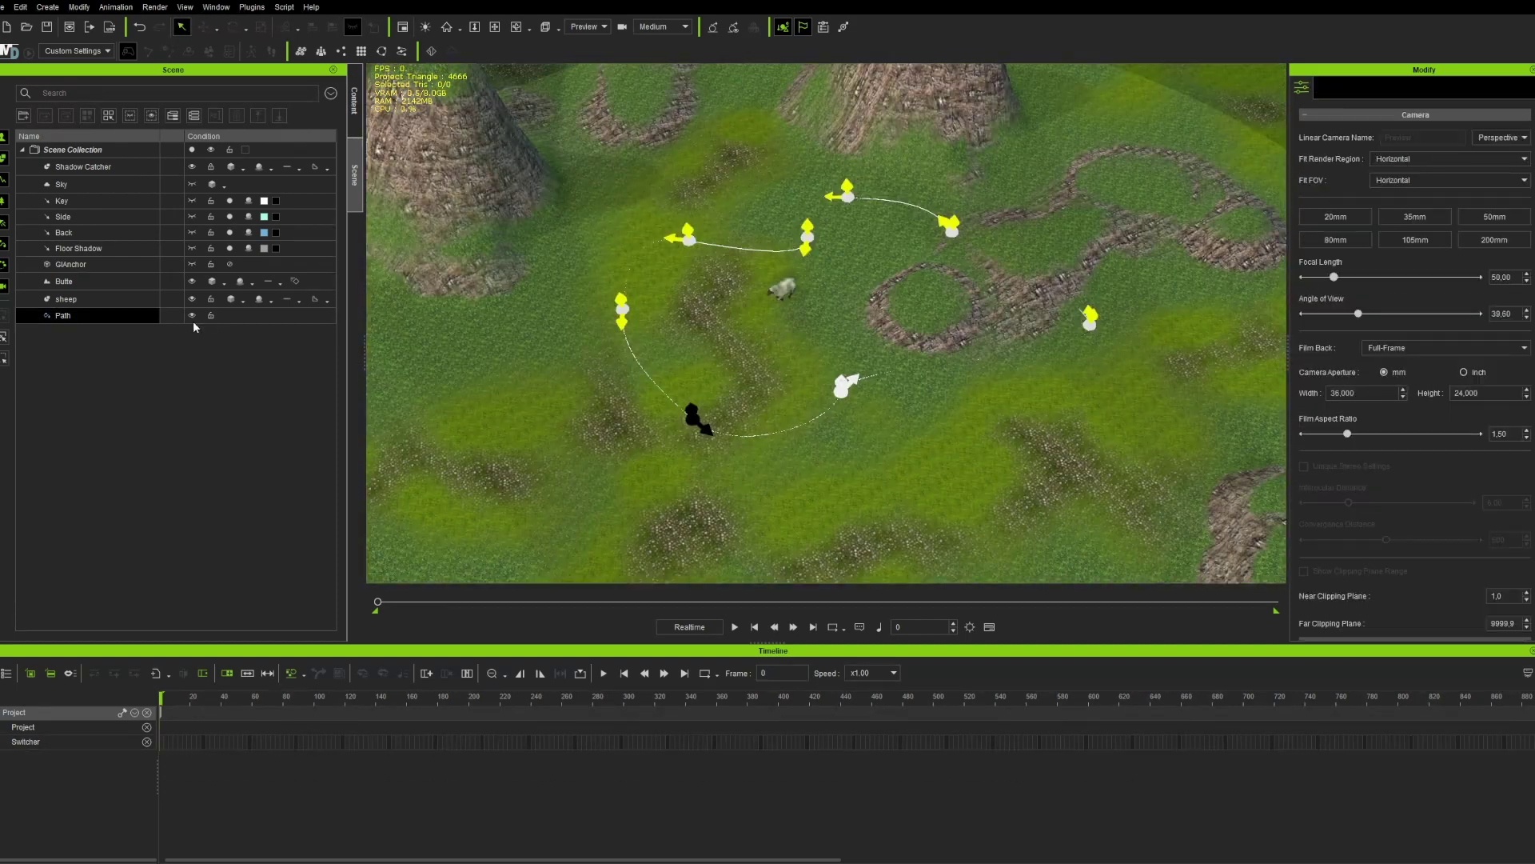
Reverse the path's direction, and reverse it again to restore the original direction.
click(94, 317)
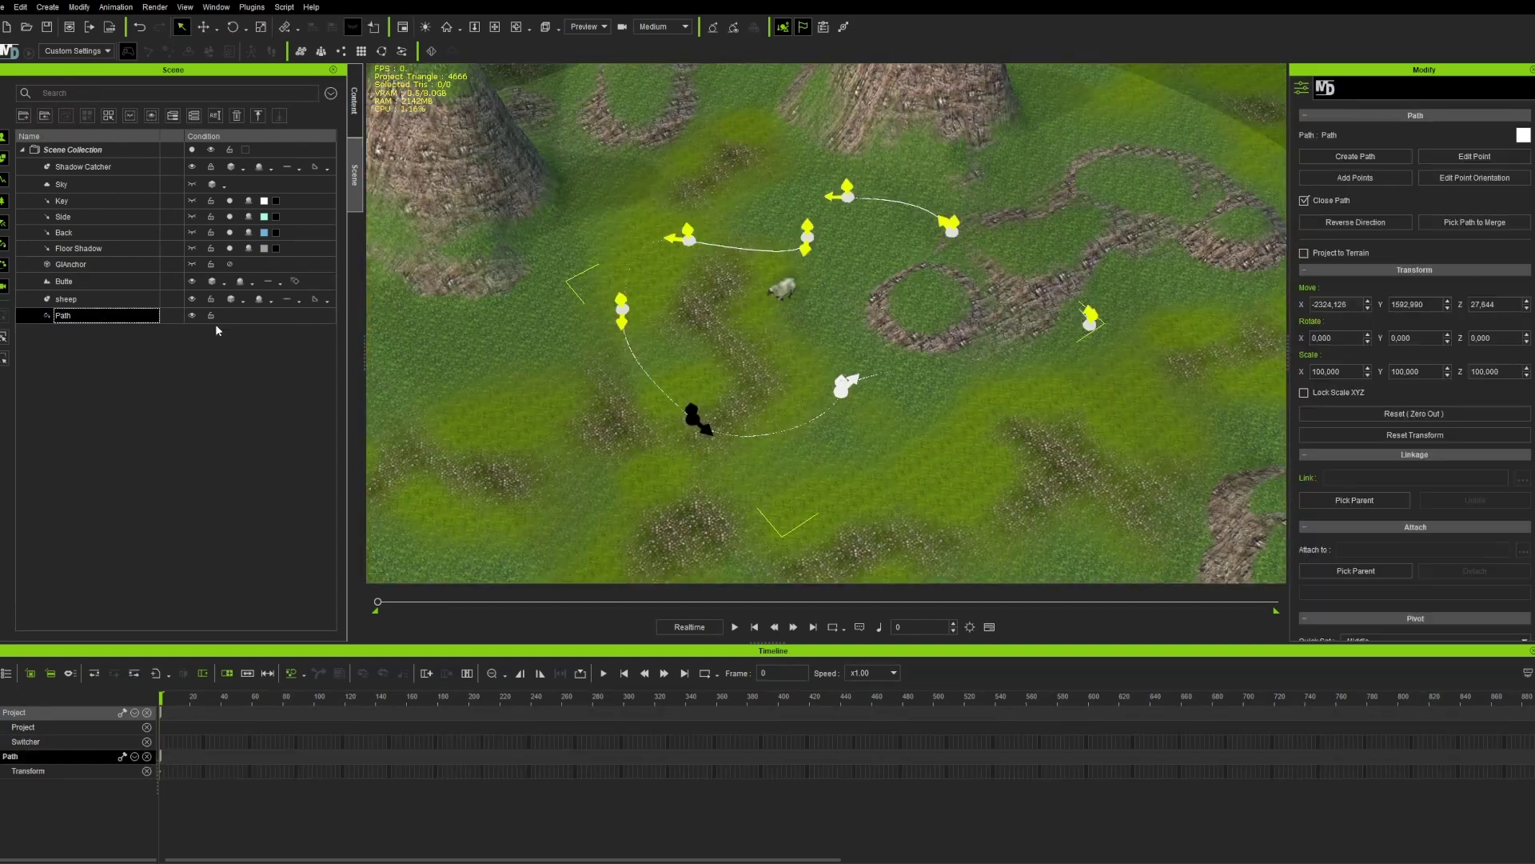
click(1360, 225)
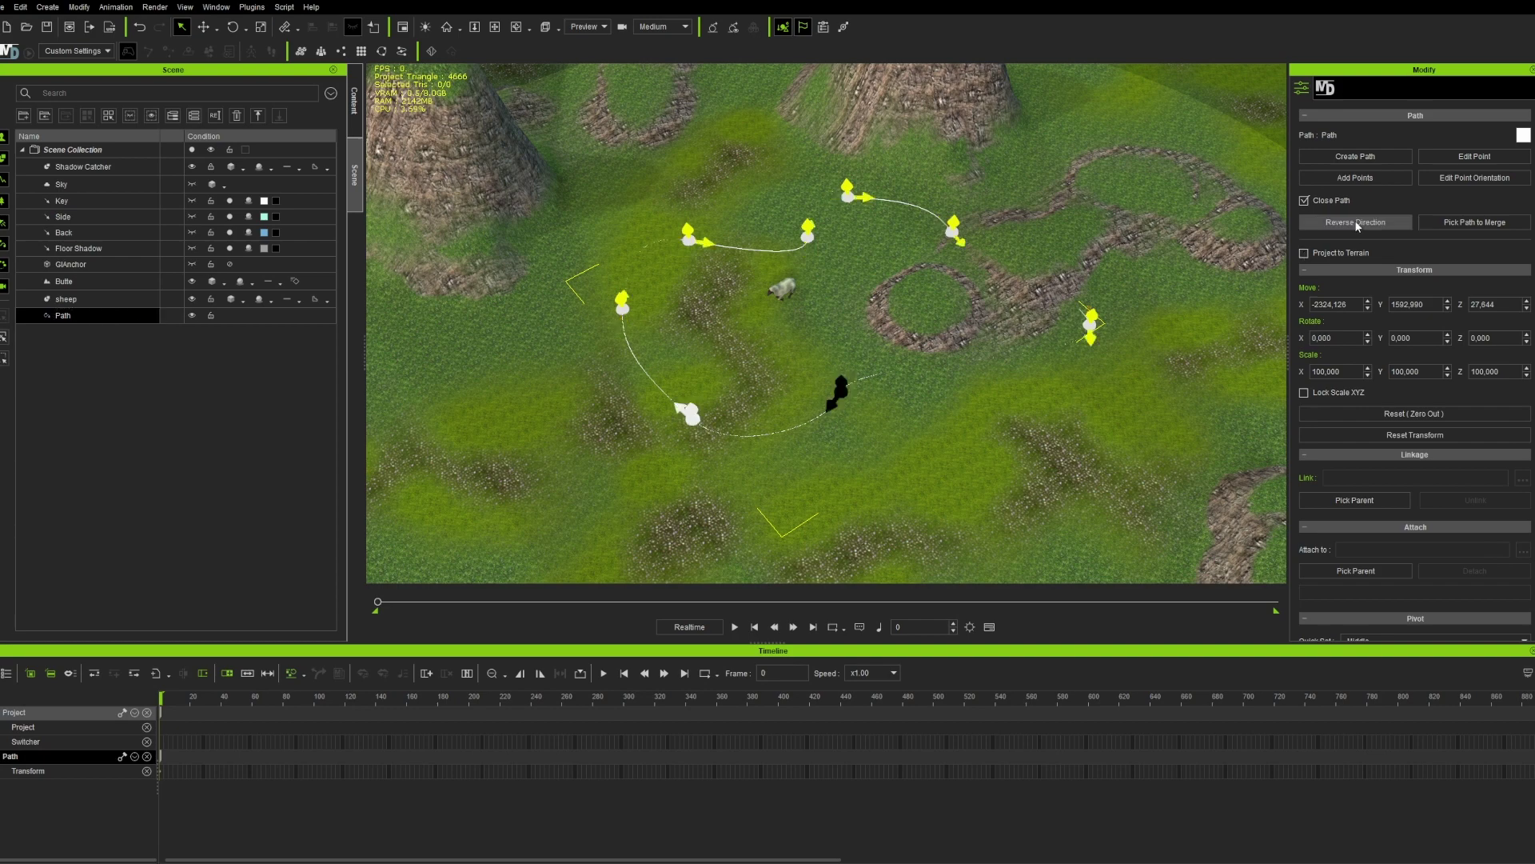
click(1357, 224)
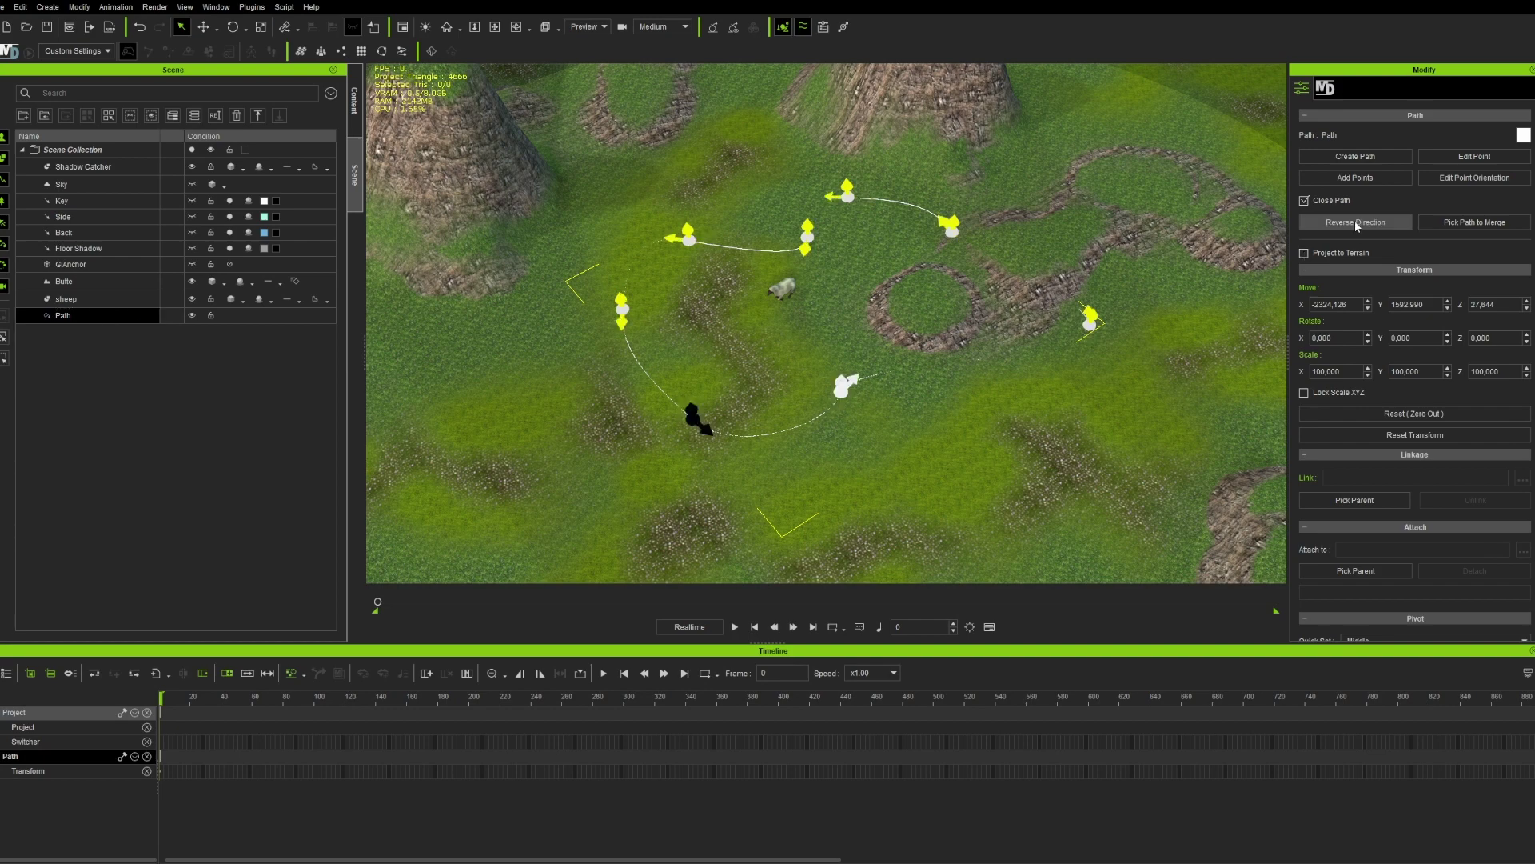
Move the closed path along the ground to about X -636, Y 241 and project it to the terrain.
right_drag(983, 264, 624, 240)
key(w)
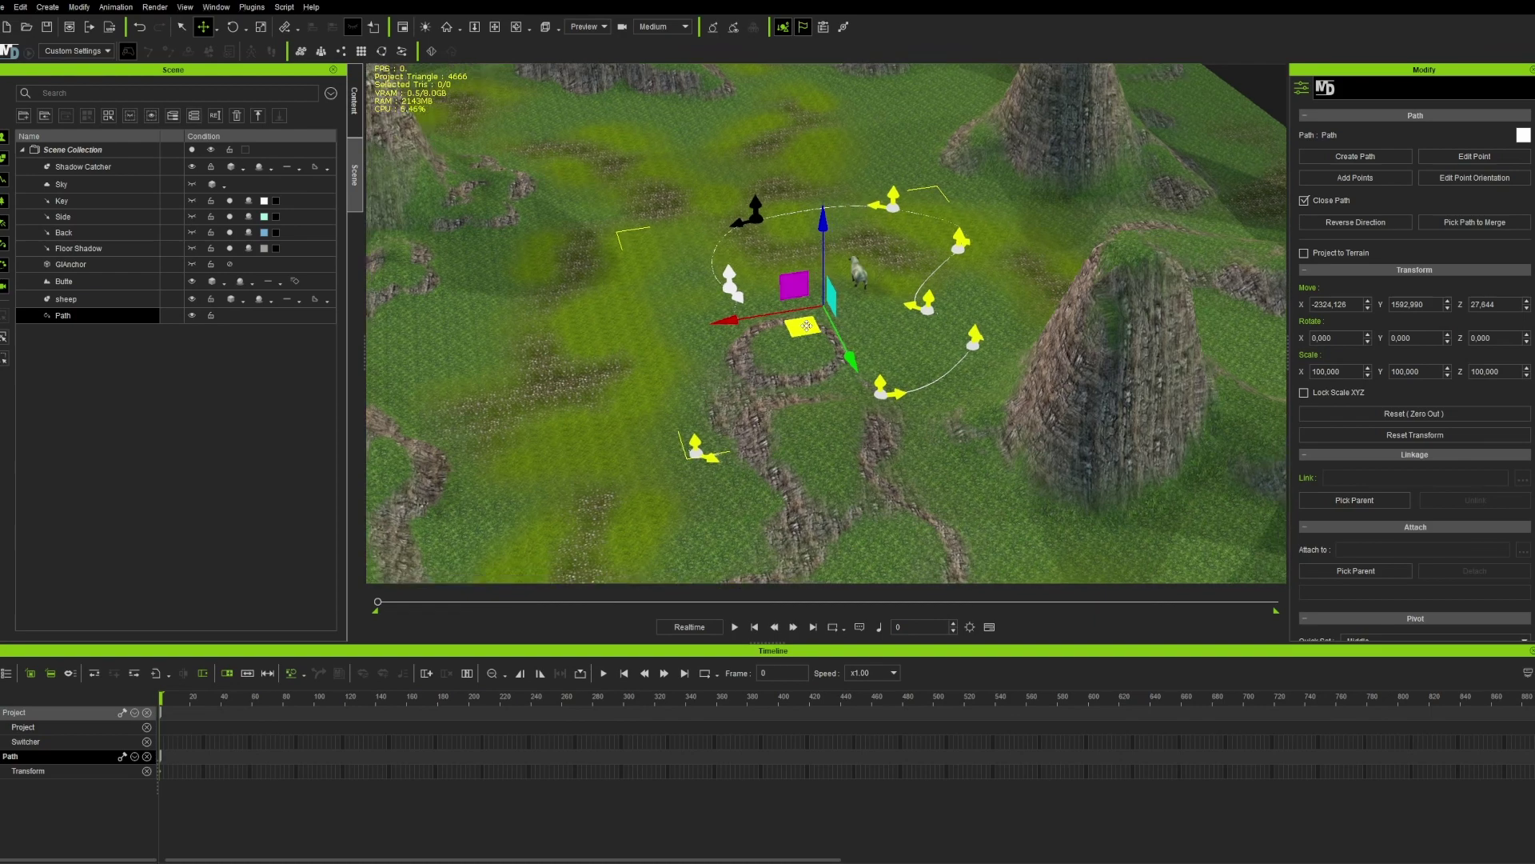
drag(823, 332, 676, 291)
alt+right_drag(679, 292, 1042, 254)
scroll(851, 305, up, 8)
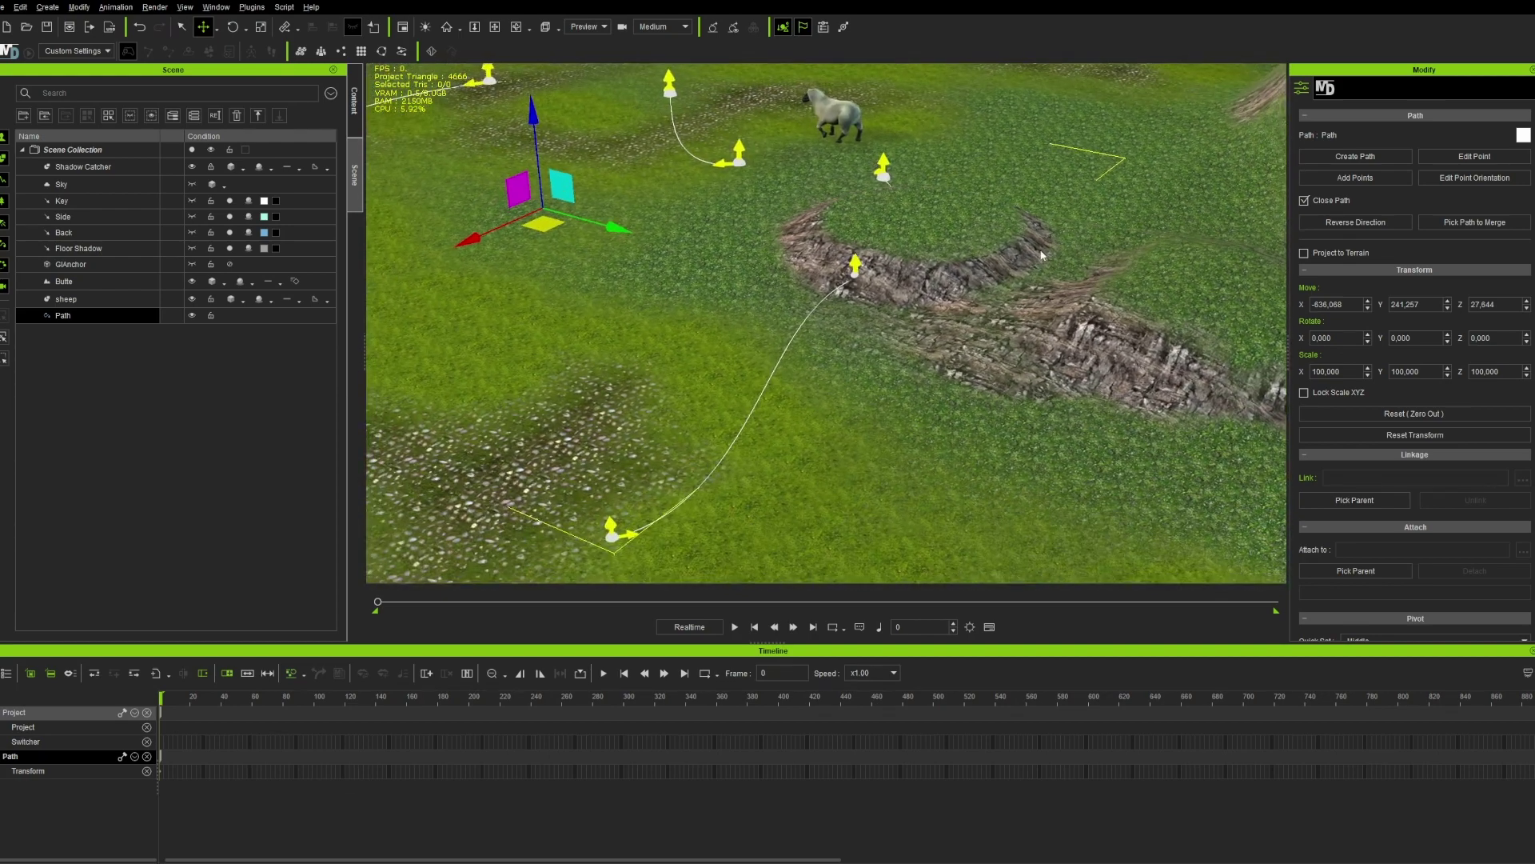
click(1304, 254)
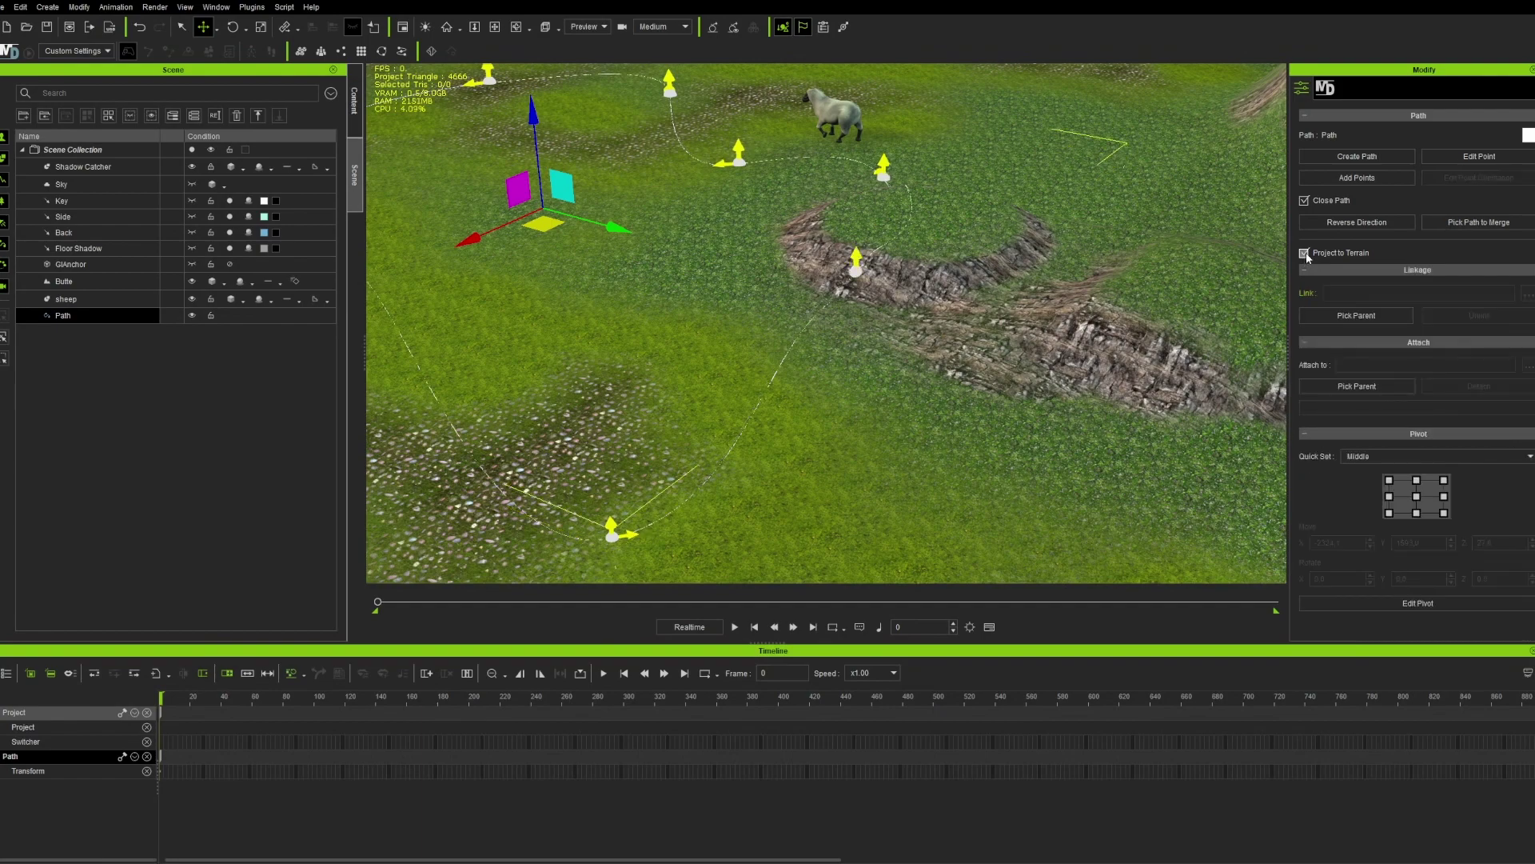
right_drag(744, 278, 856, 258)
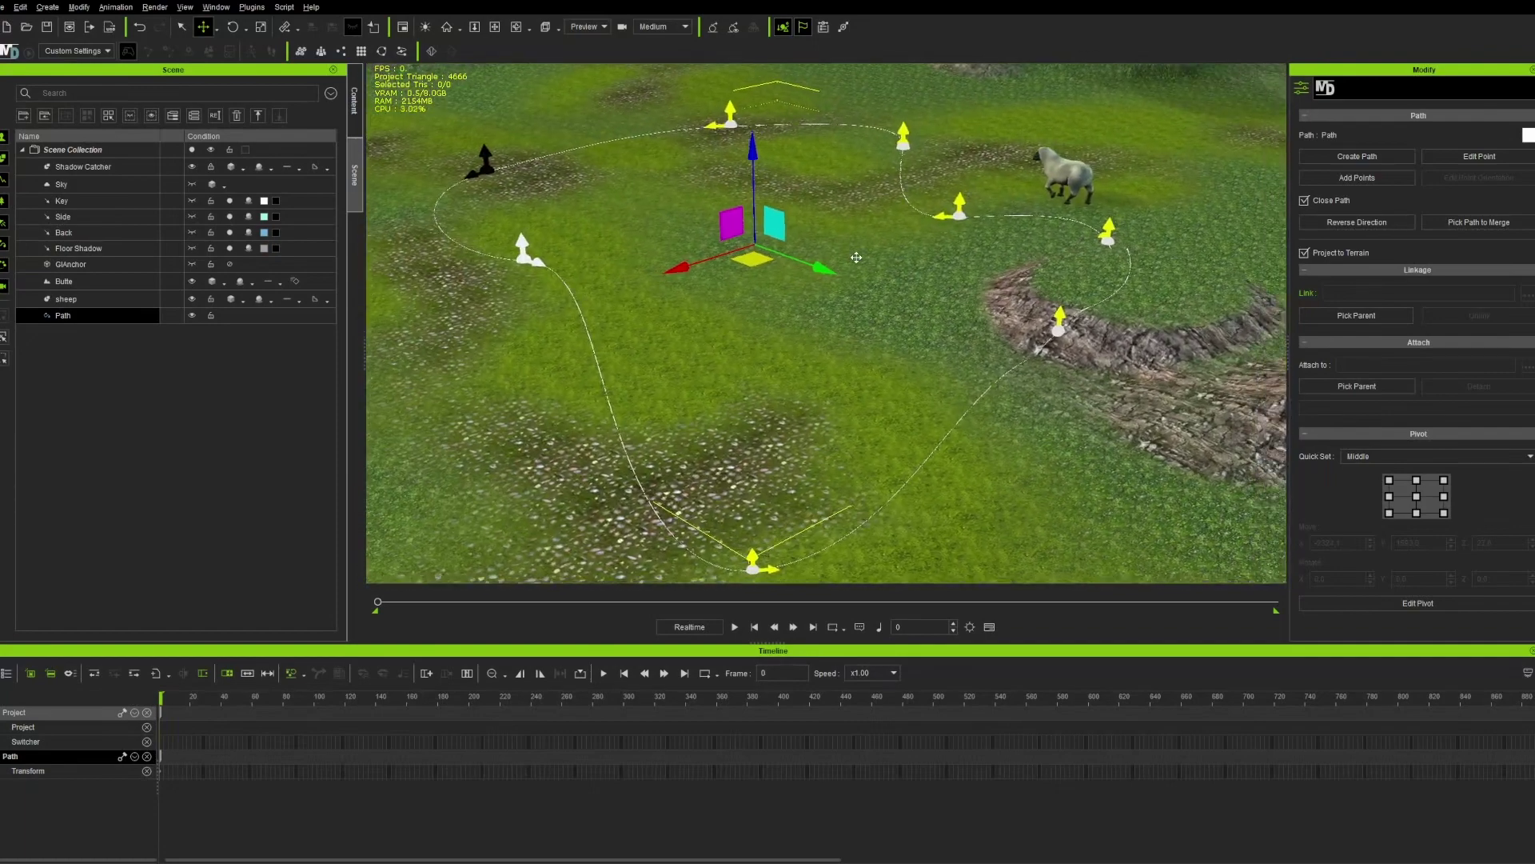
Attach the sheep to the closed path, picking the path near its start point.
click(206, 453)
click(1084, 179)
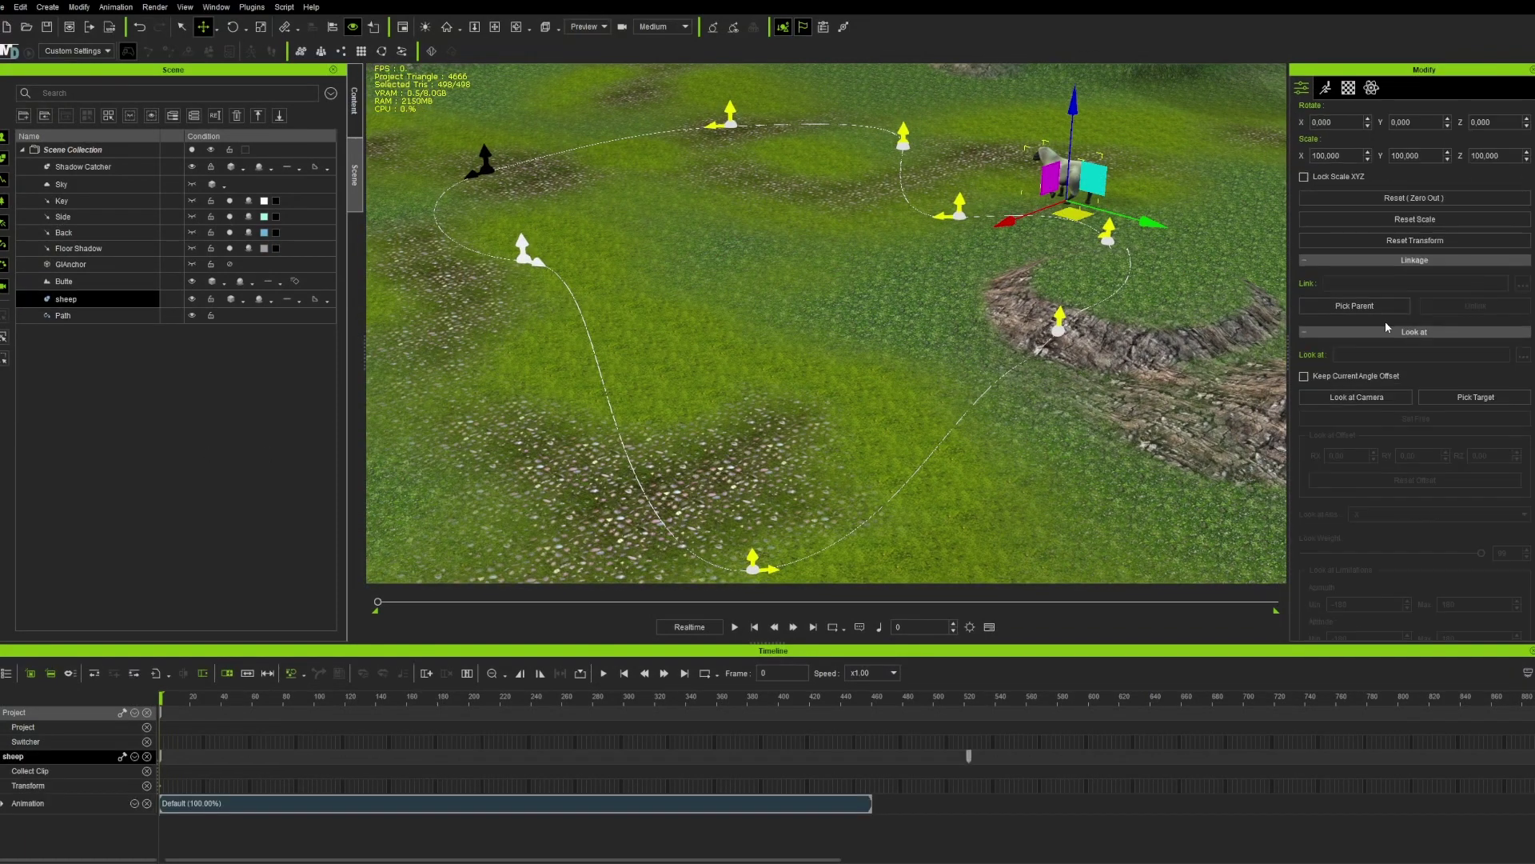
scroll(1393, 368, down, 10)
key(q)
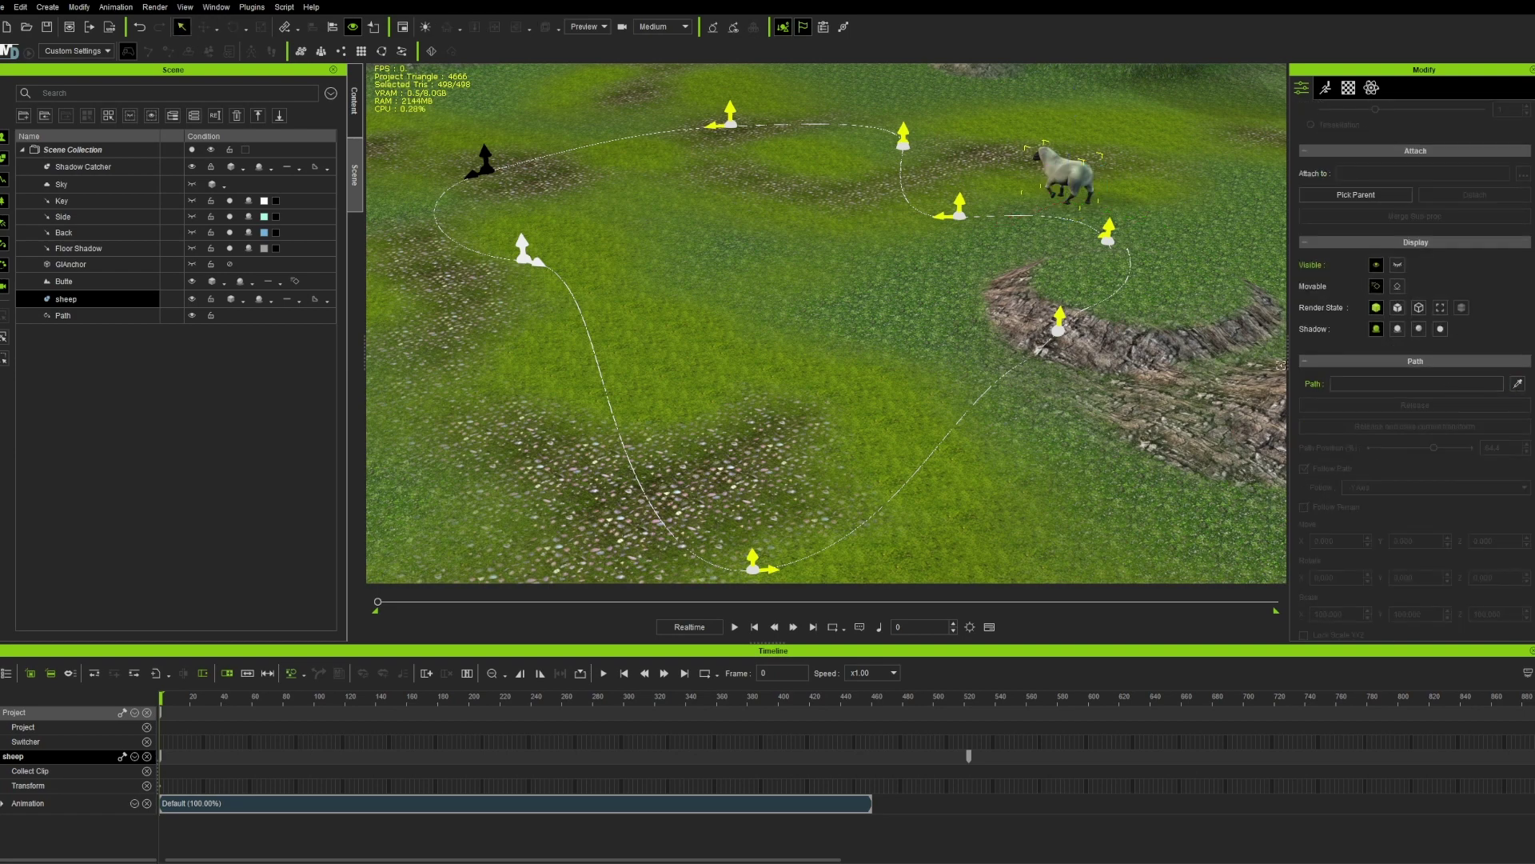
click(579, 300)
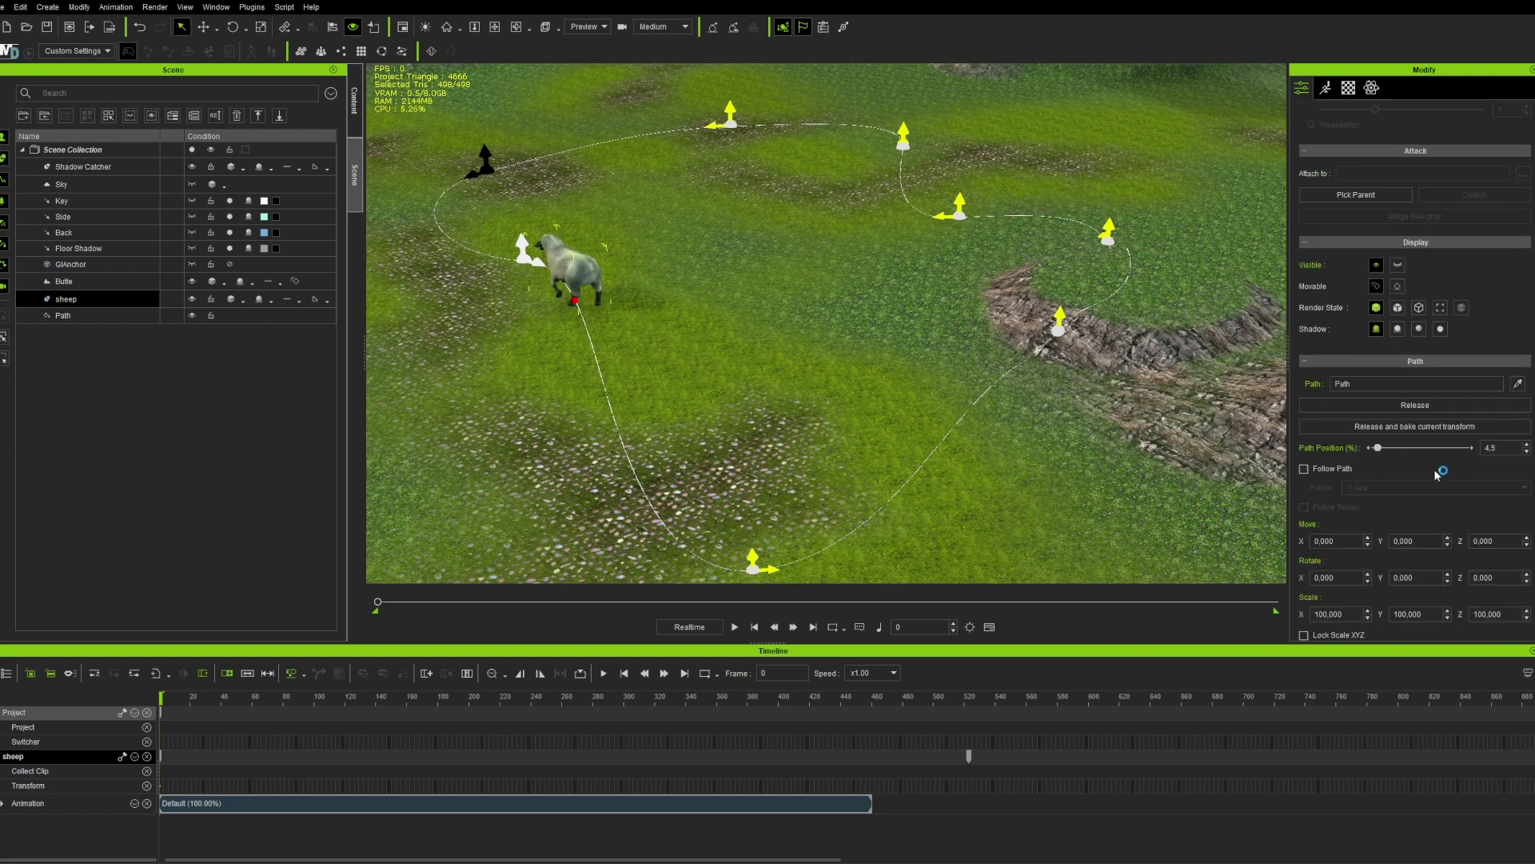
Make the sheep follow the path with its -Y axis, starting at path position 0% on frame 0.
click(1344, 471)
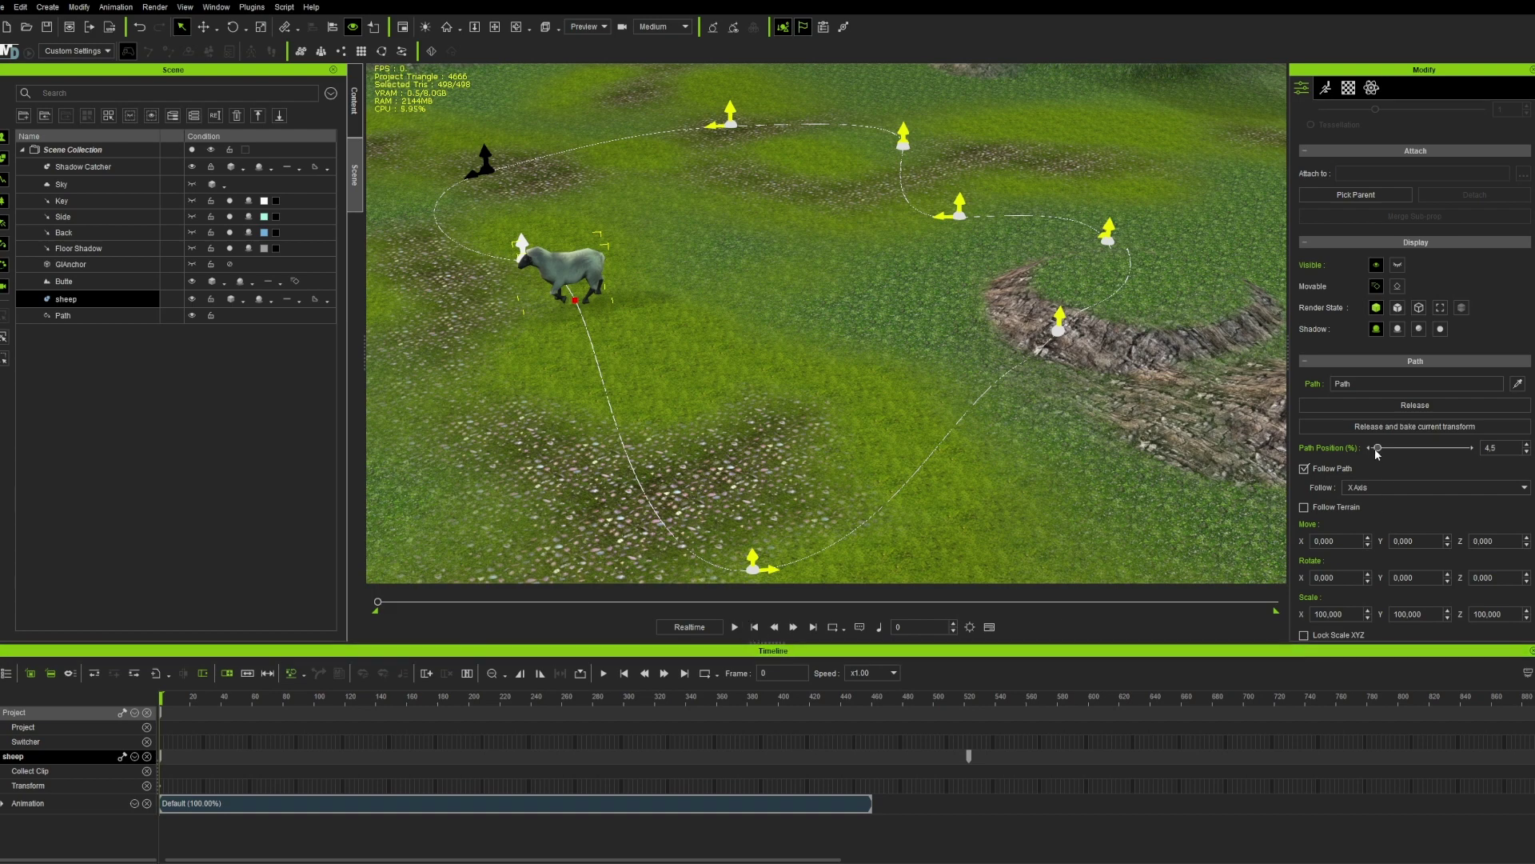
drag(1377, 449, 1361, 454)
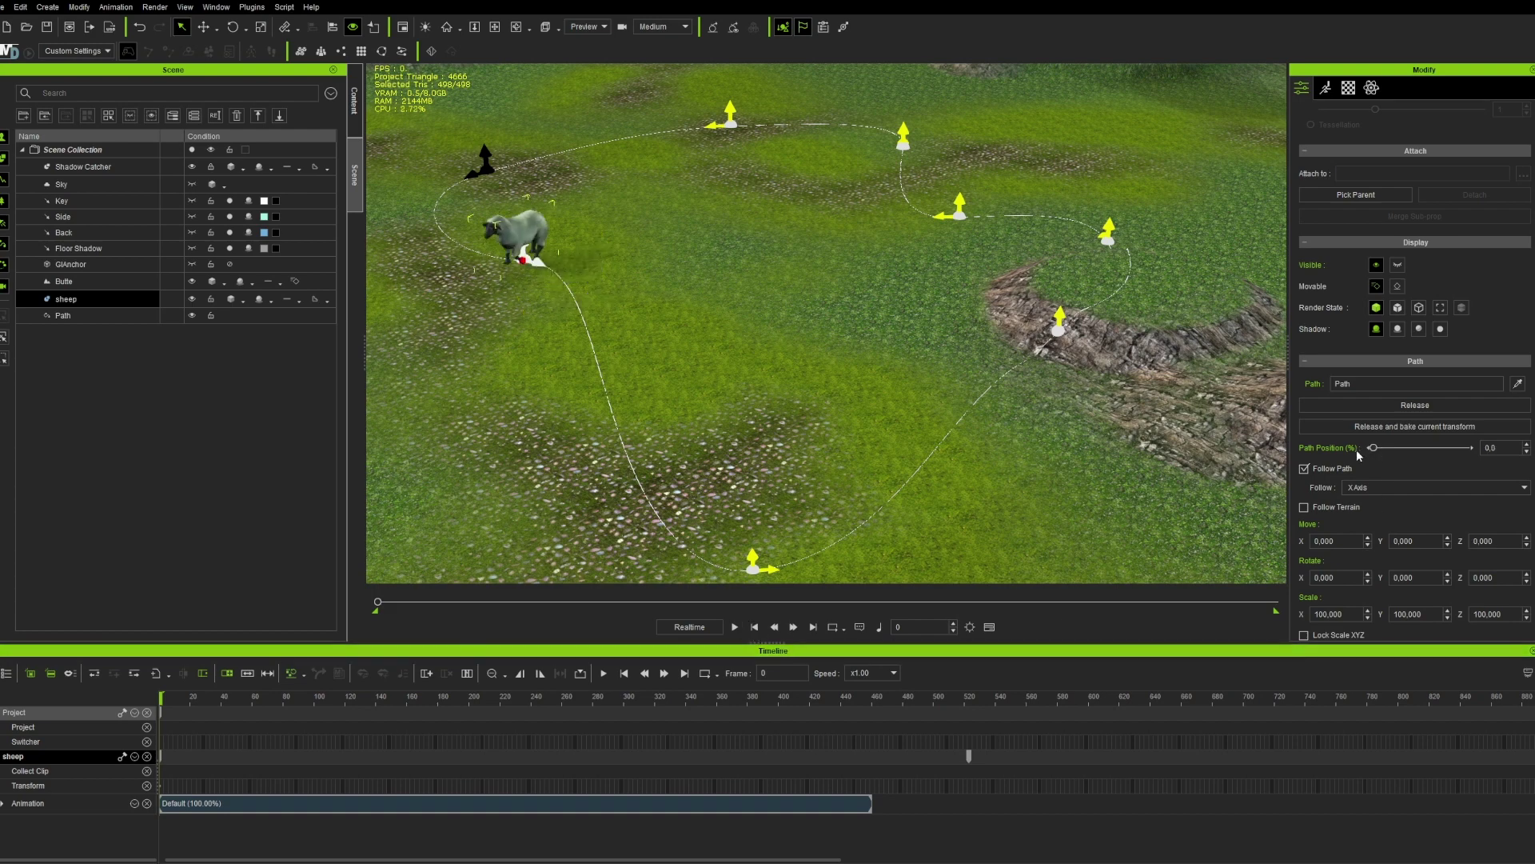
click(1376, 539)
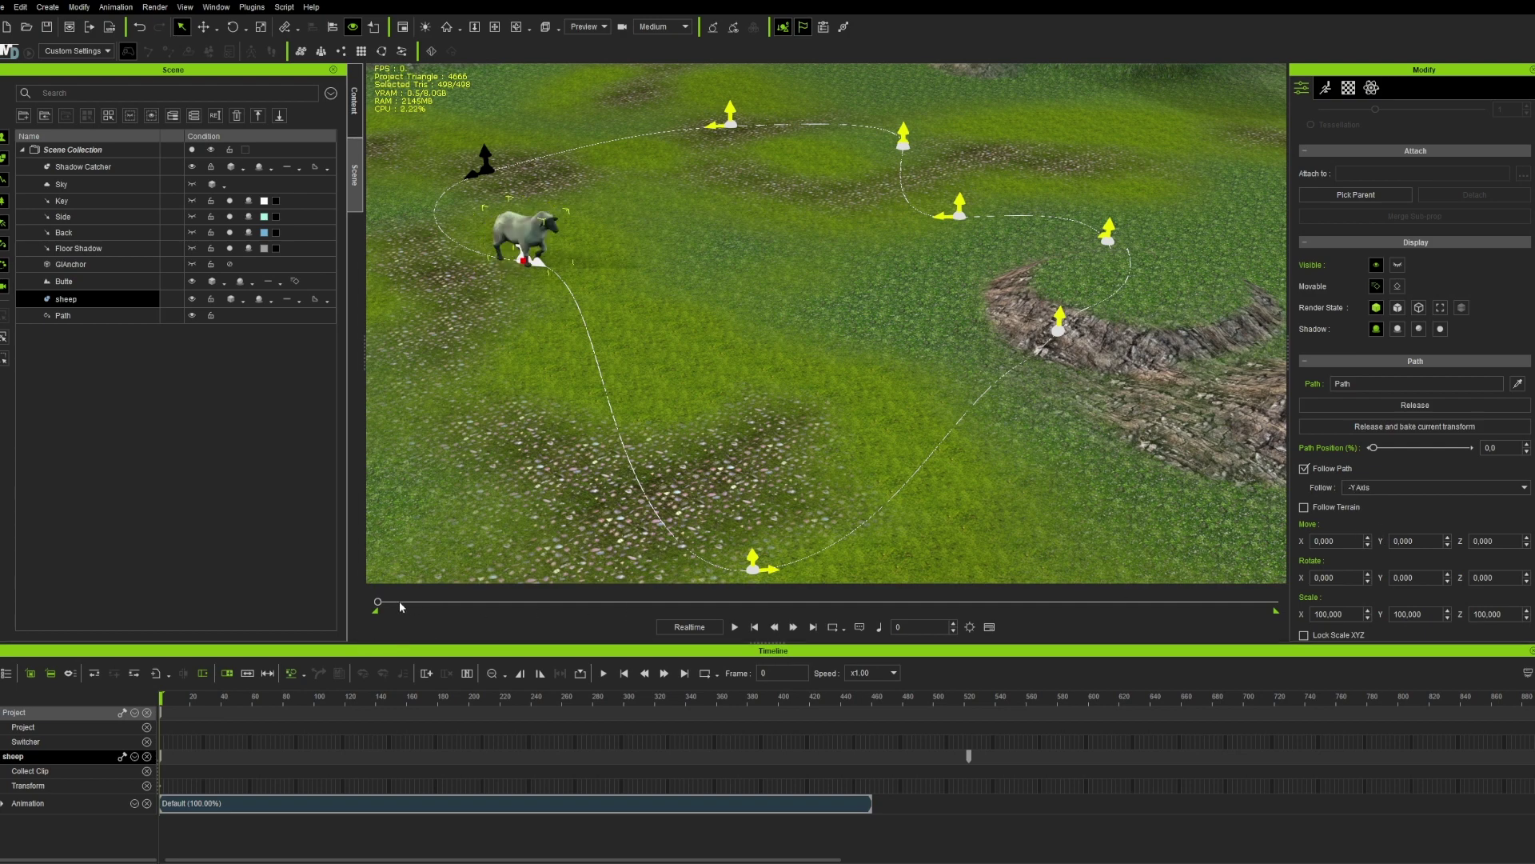
mouse_move(397, 603)
mouse_down()
mouse_move(532, 614)
mouse_move(378, 602)
mouse_up()
Delete the sheep's leftover rotation key at frame 523 and return to frame 0.
click(969, 756)
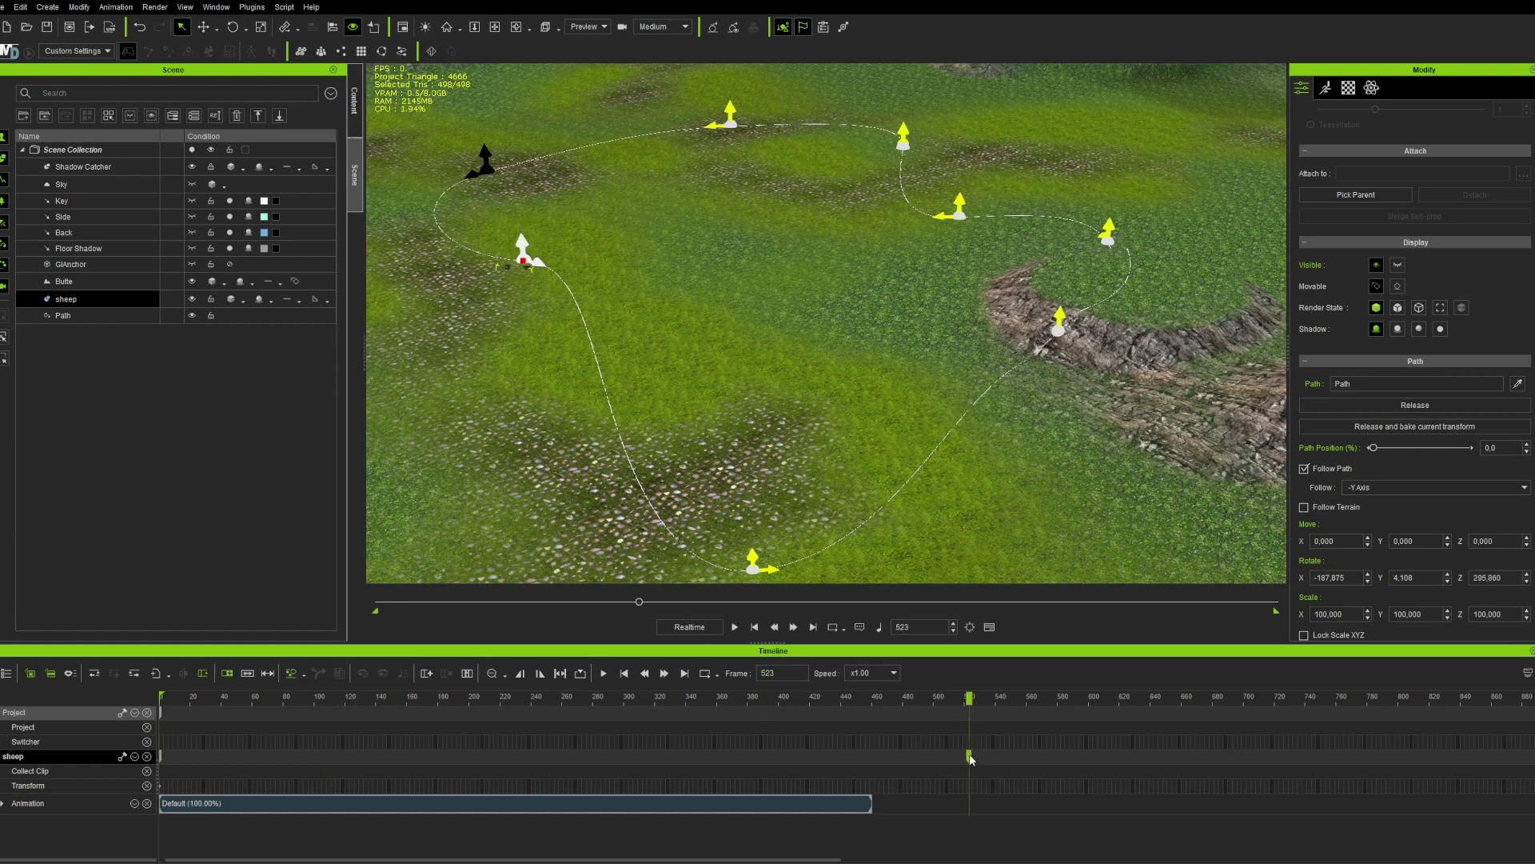
key(Delete)
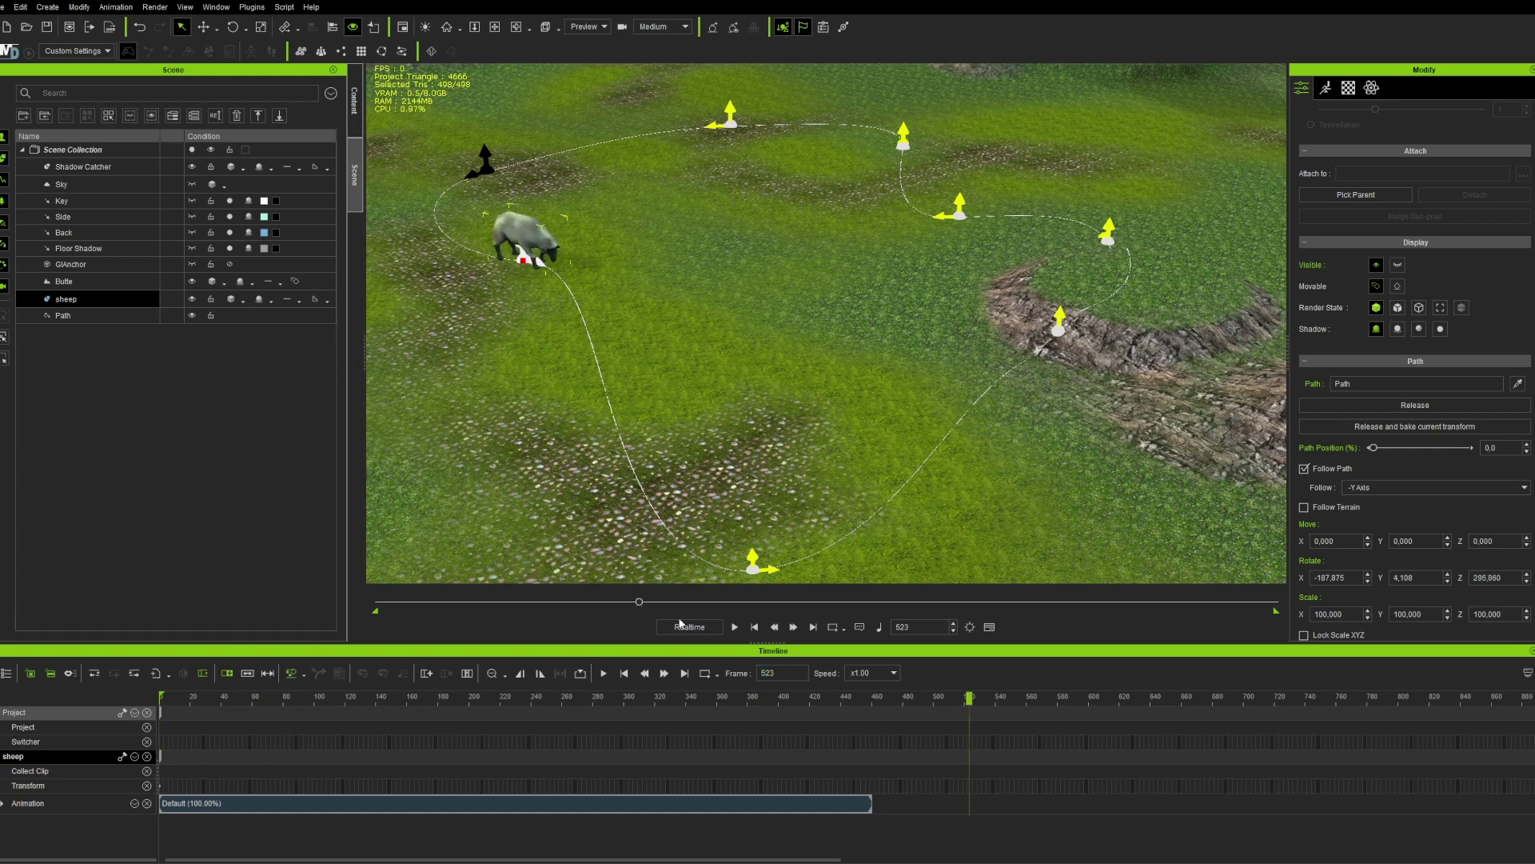
drag(639, 602, 377, 602)
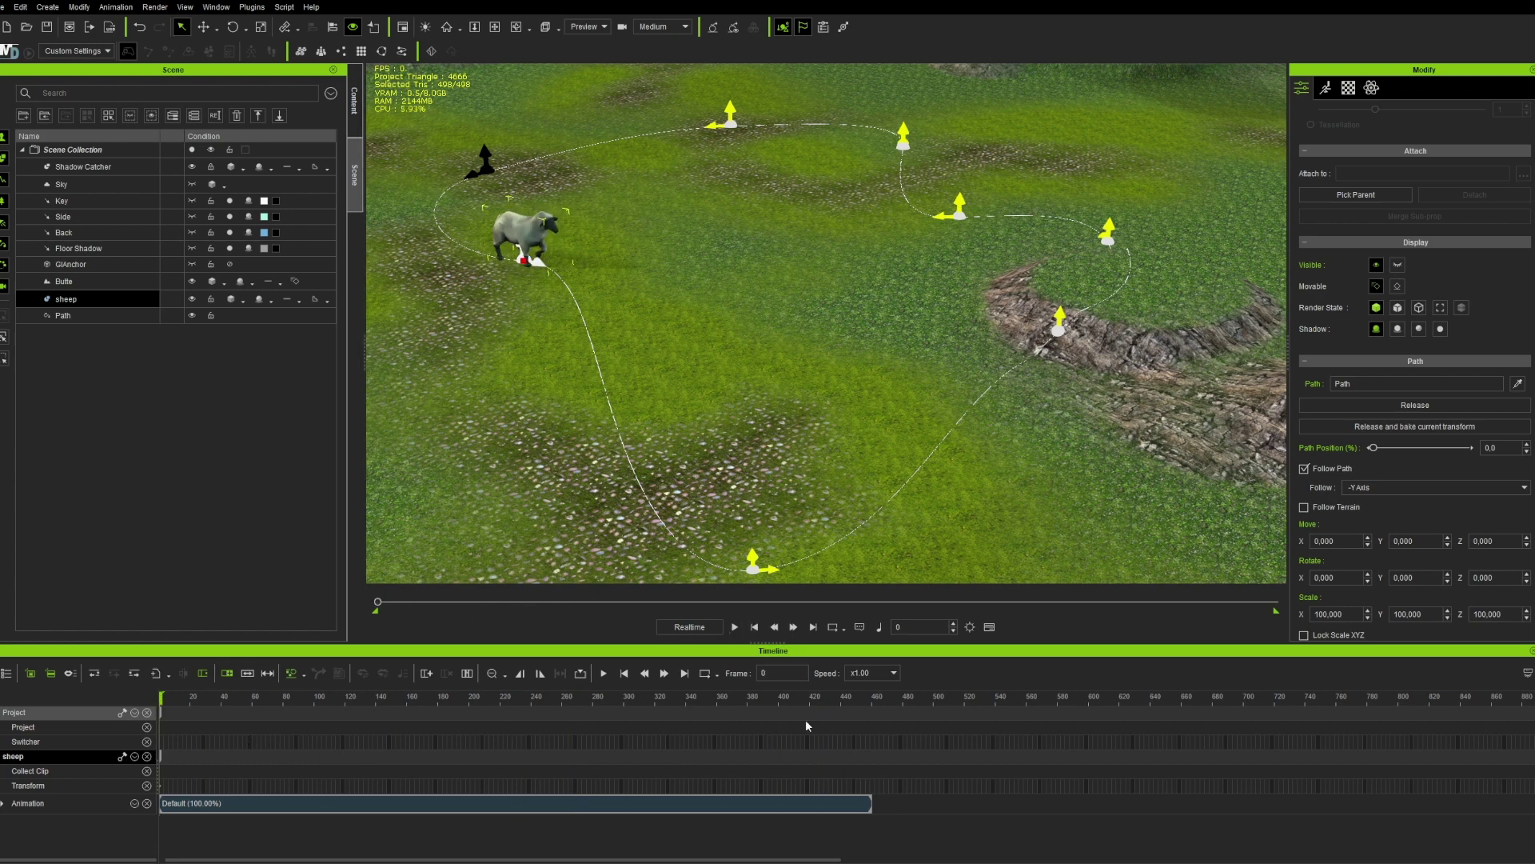
Key the sheep's path position at 100% on frame 459, at the end of its animation clip.
click(873, 703)
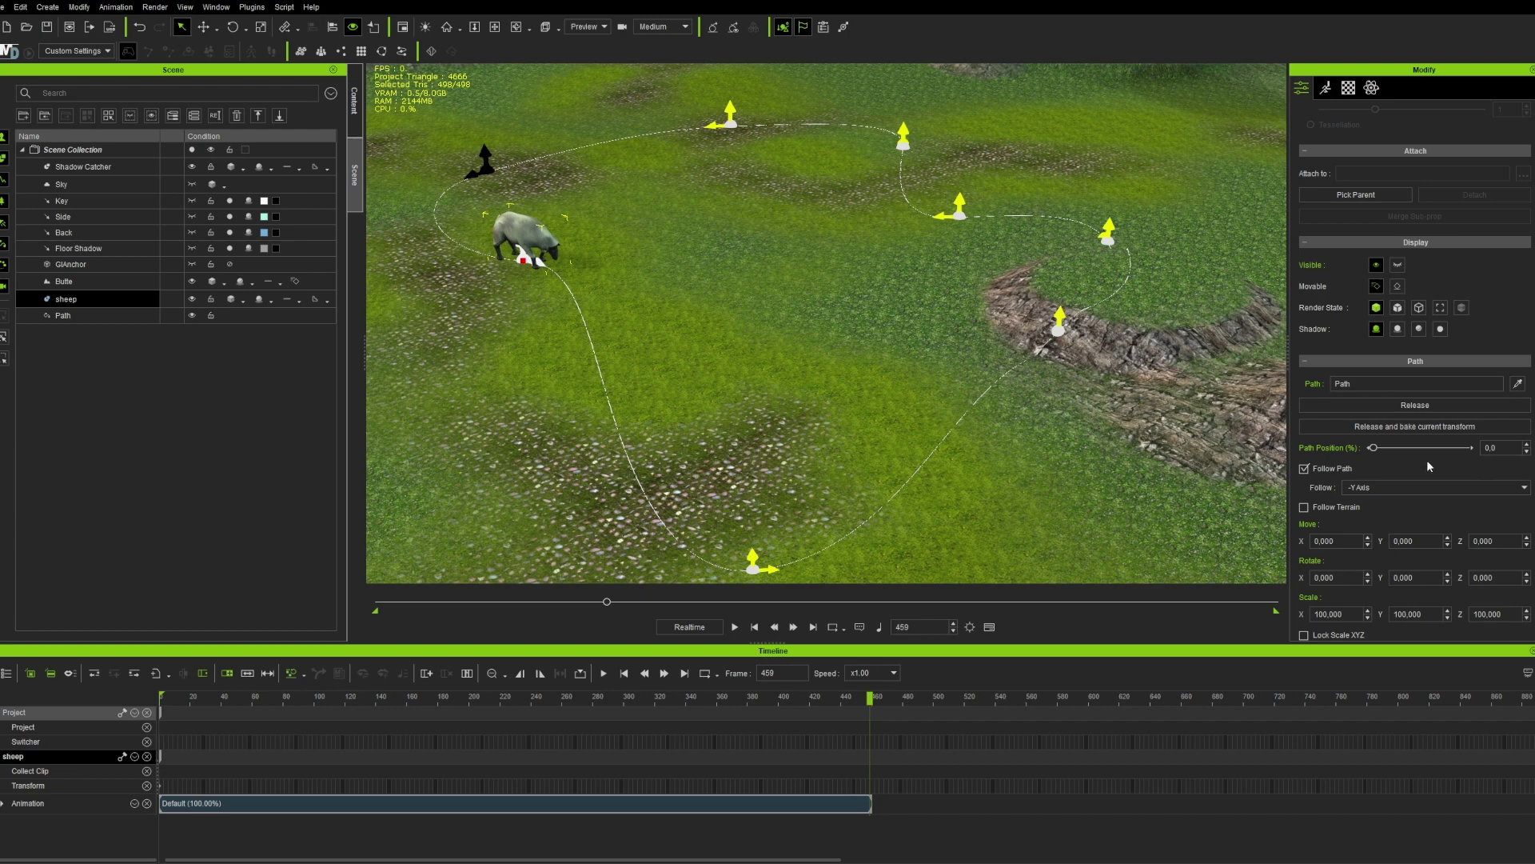
drag(1373, 449, 1475, 456)
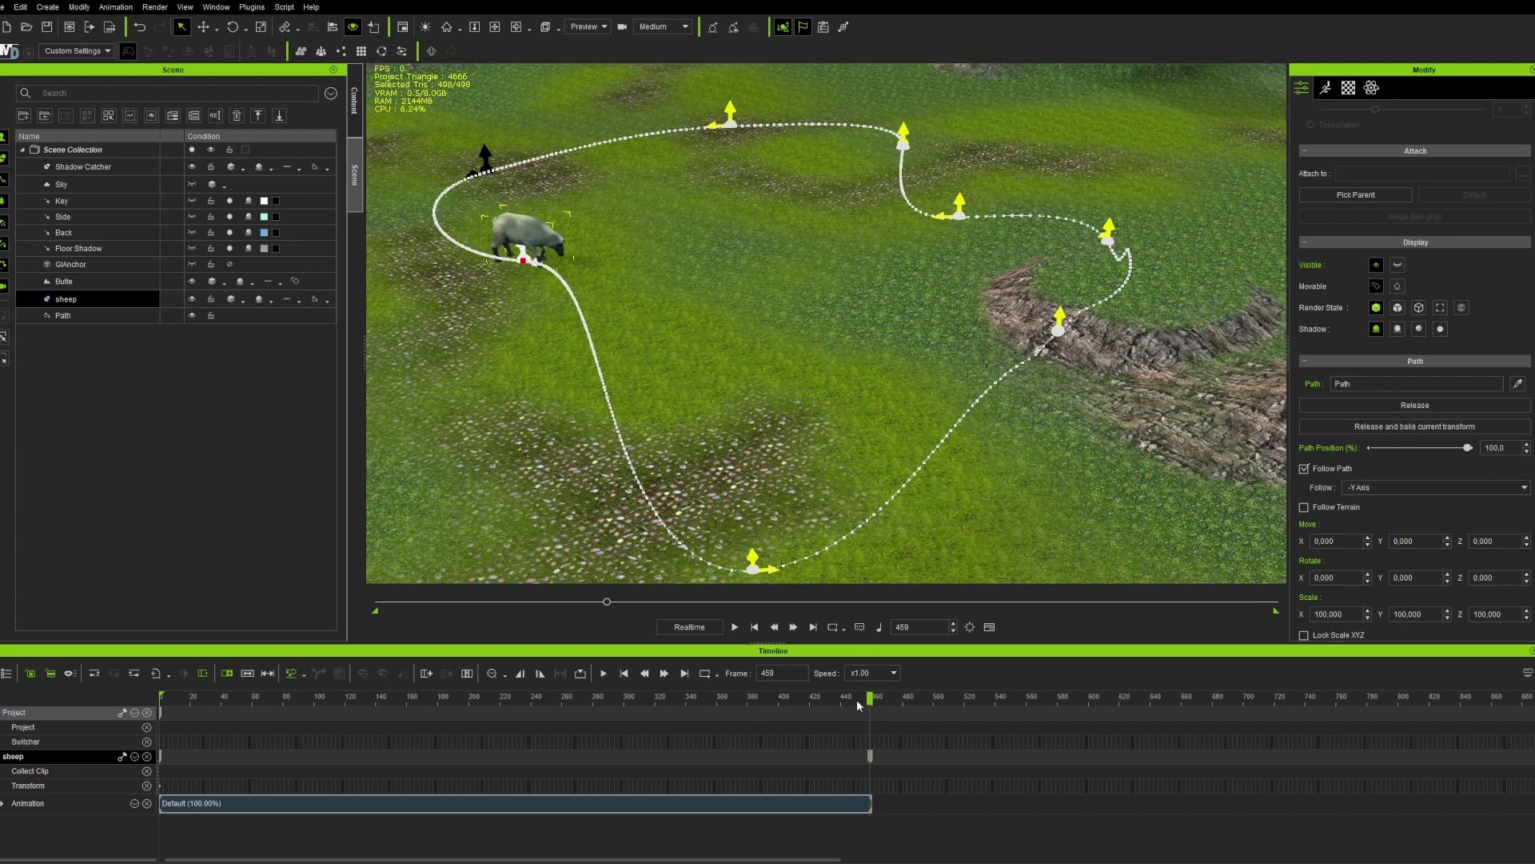
Return to frame 0 and reverse the direction of the closed path.
drag(858, 703, 162, 710)
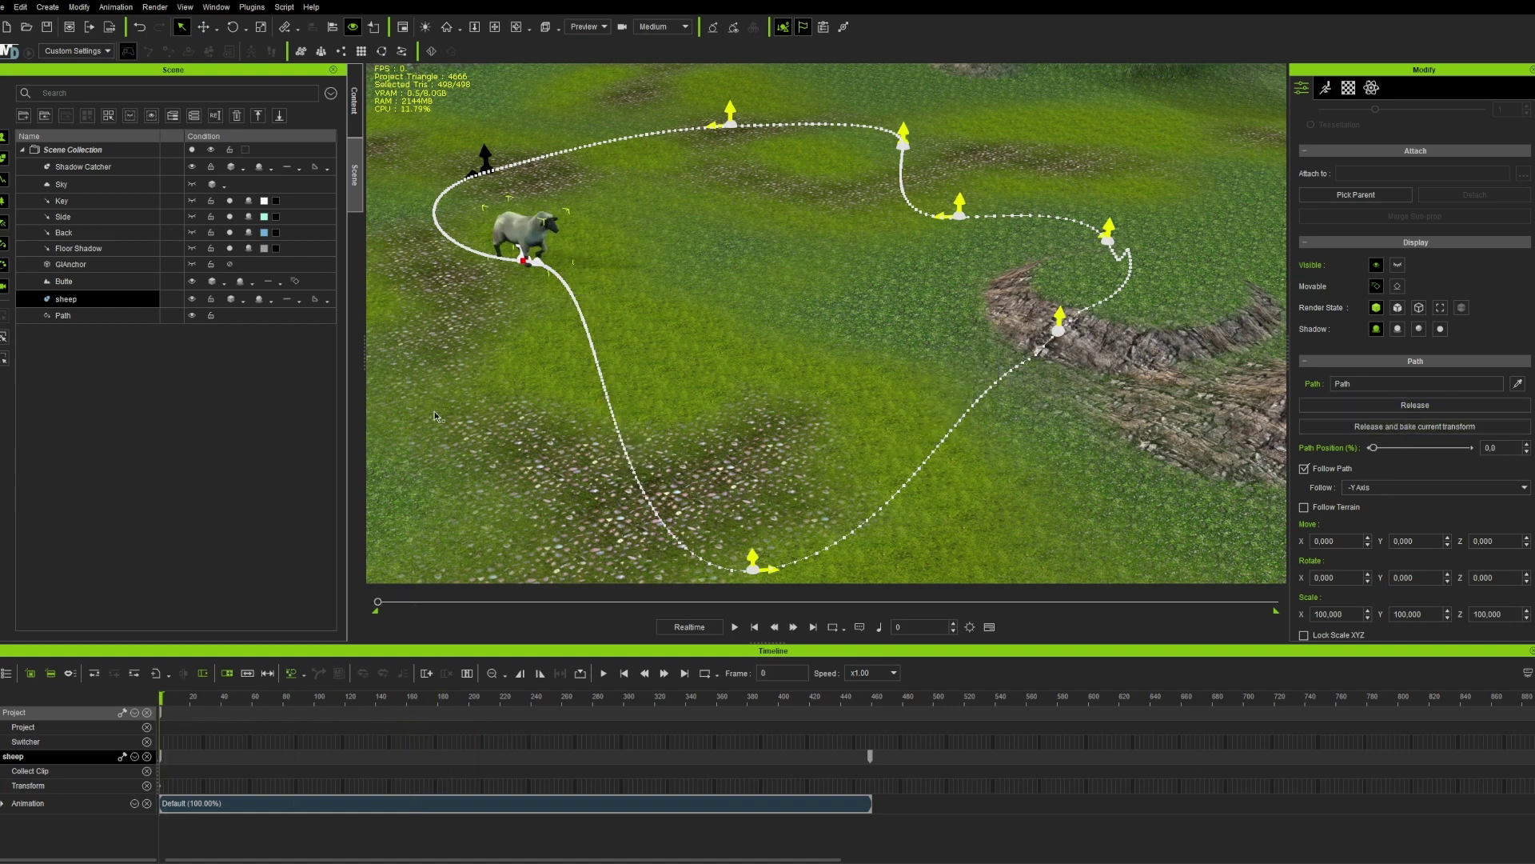
click(68, 316)
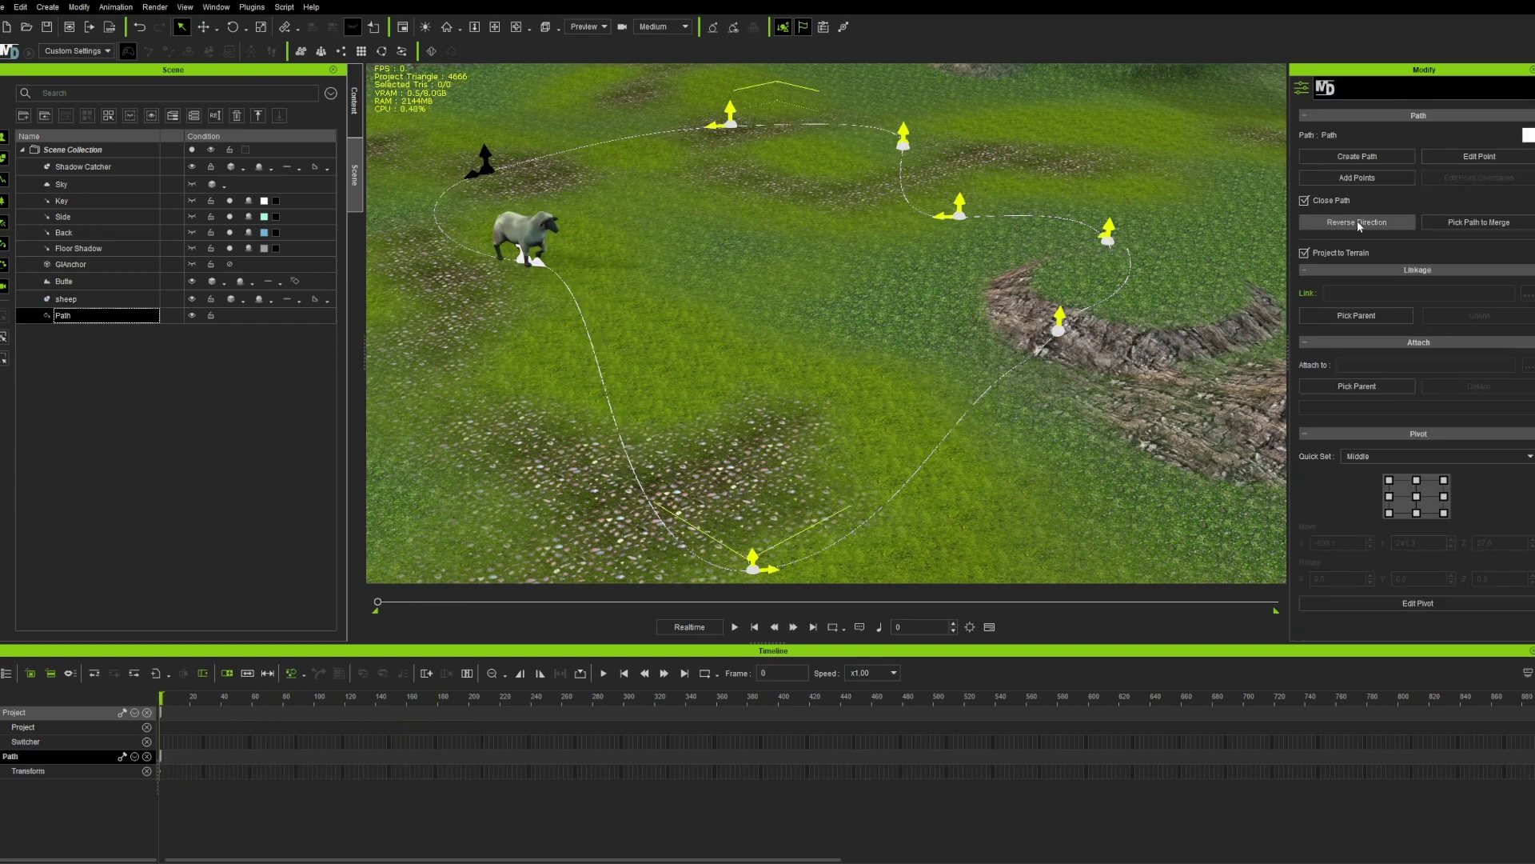
Play the sheep's walk in the reversed path direction, then return to frame 0.
key(space)
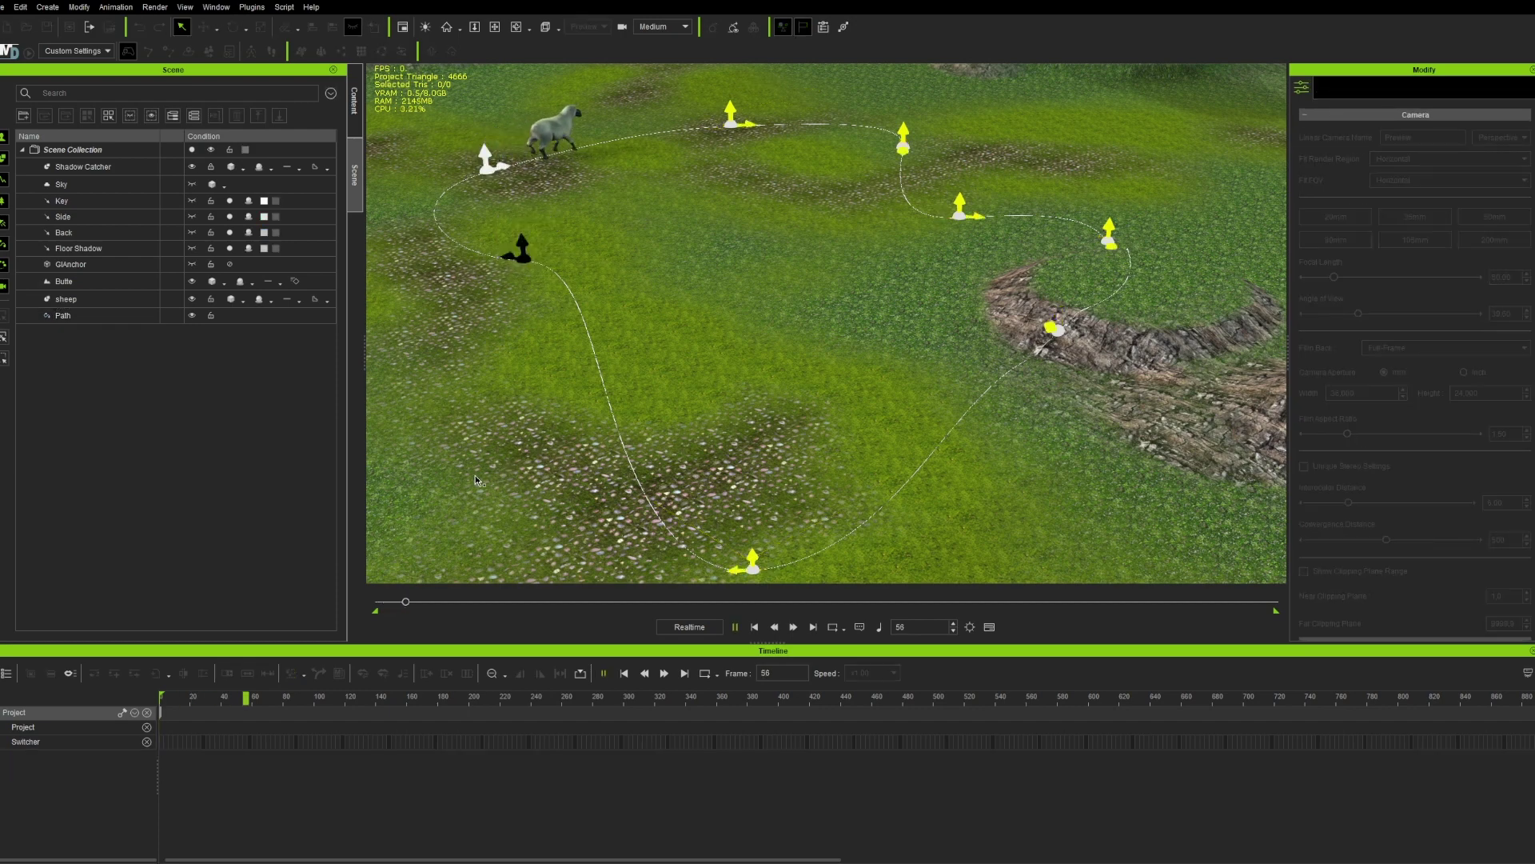
key(space)
key(space)
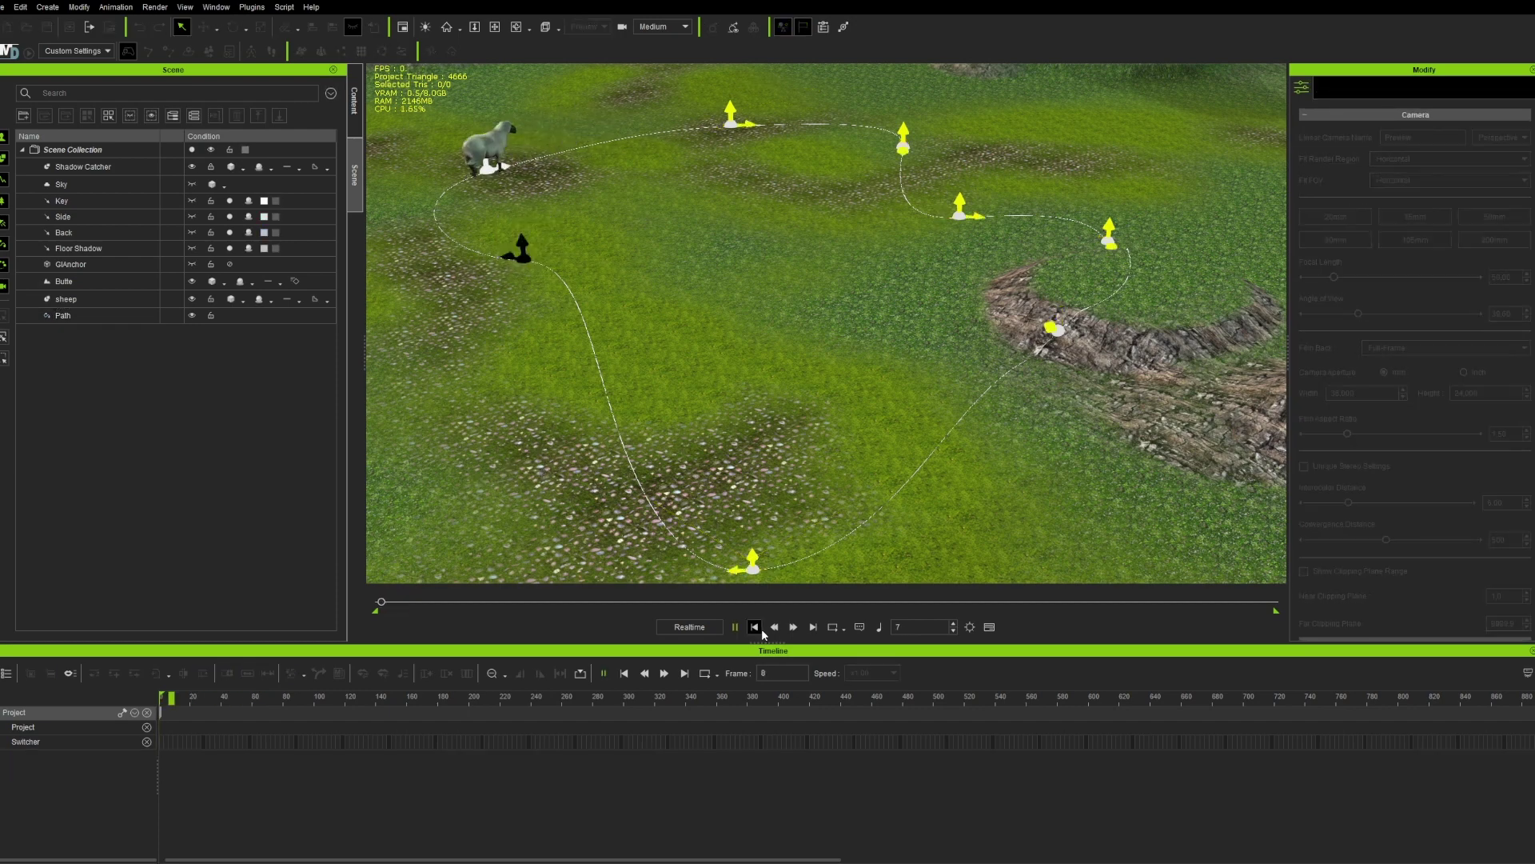
key(space)
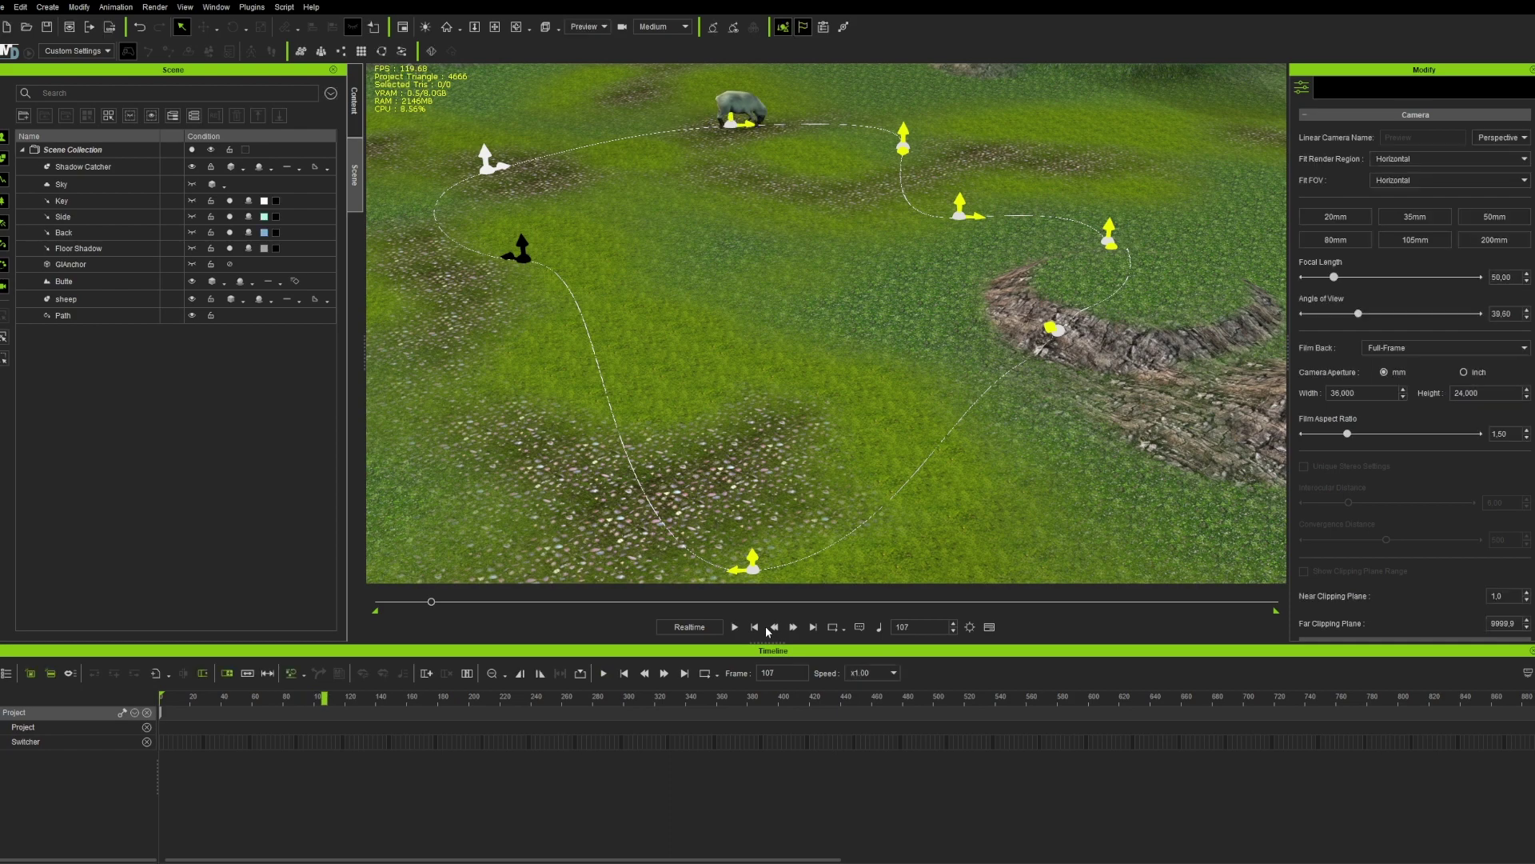
click(754, 627)
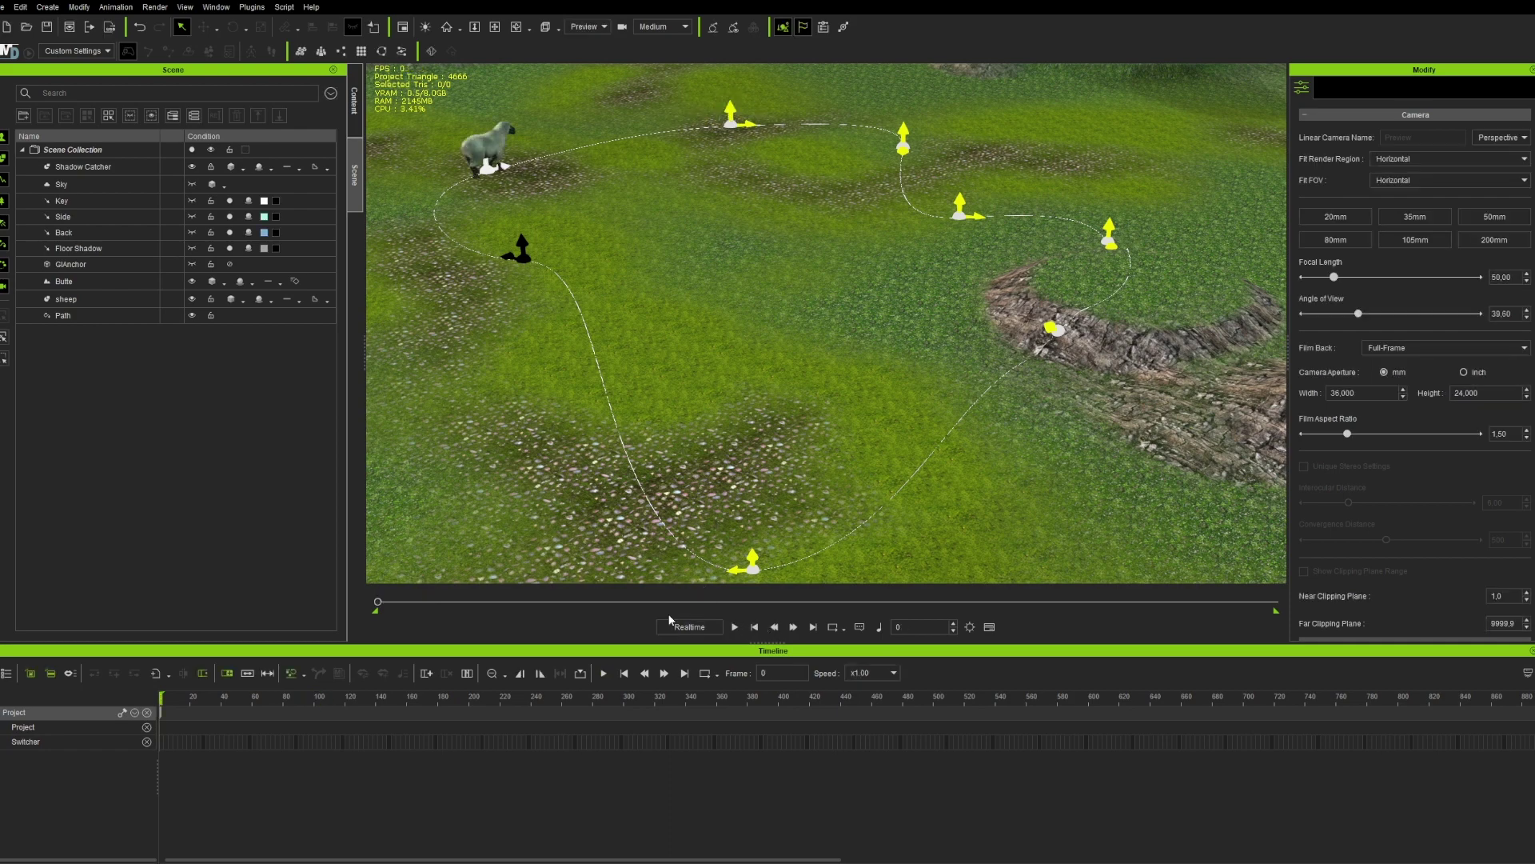
Rename the sheep prop as mouton in the scene list.
click(72, 300)
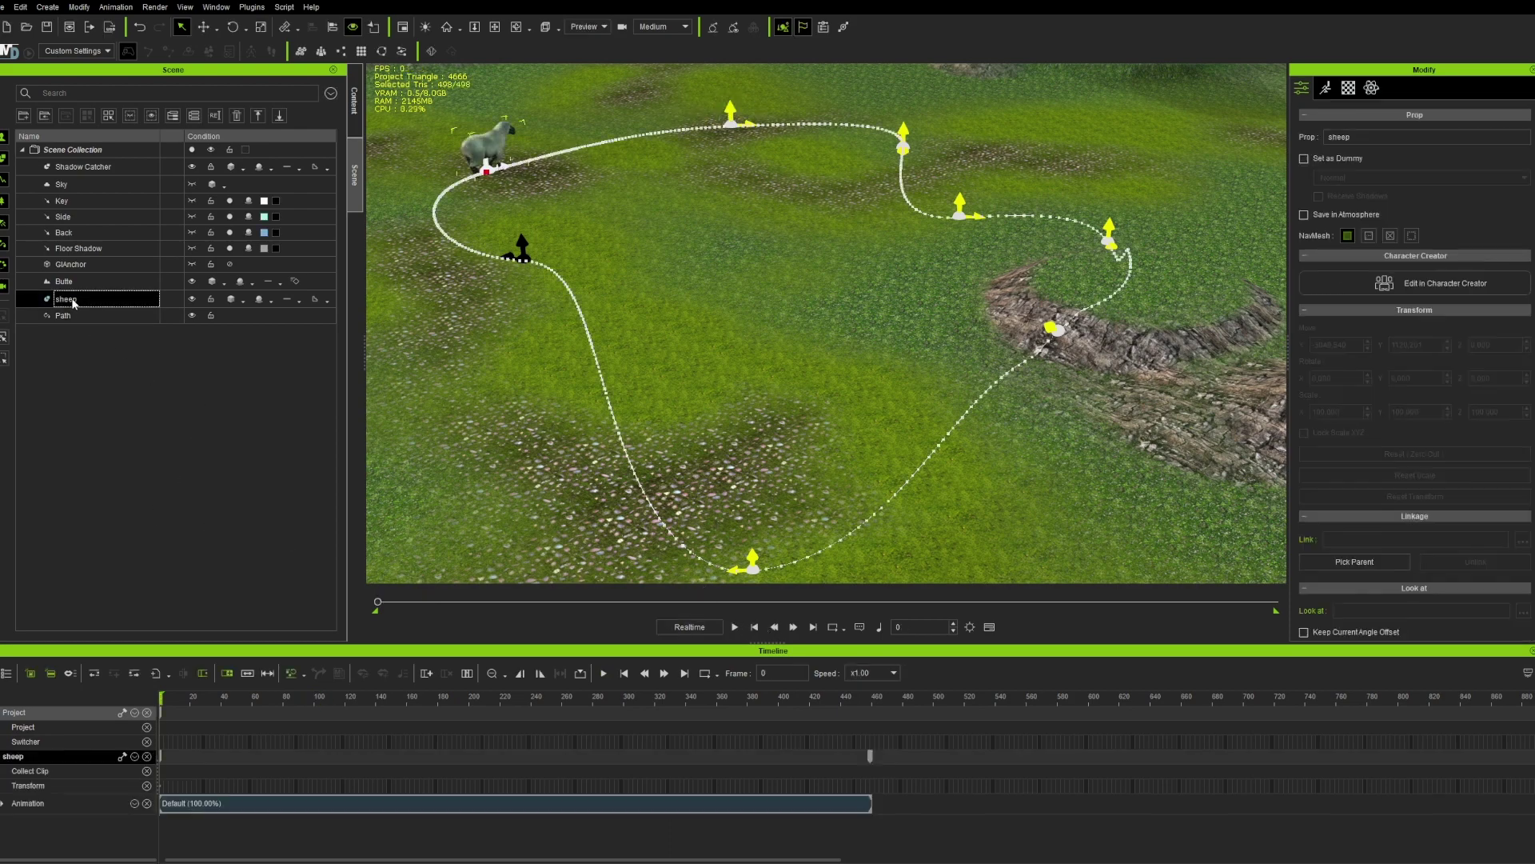
double_click(73, 300)
text(mouton)
click(142, 353)
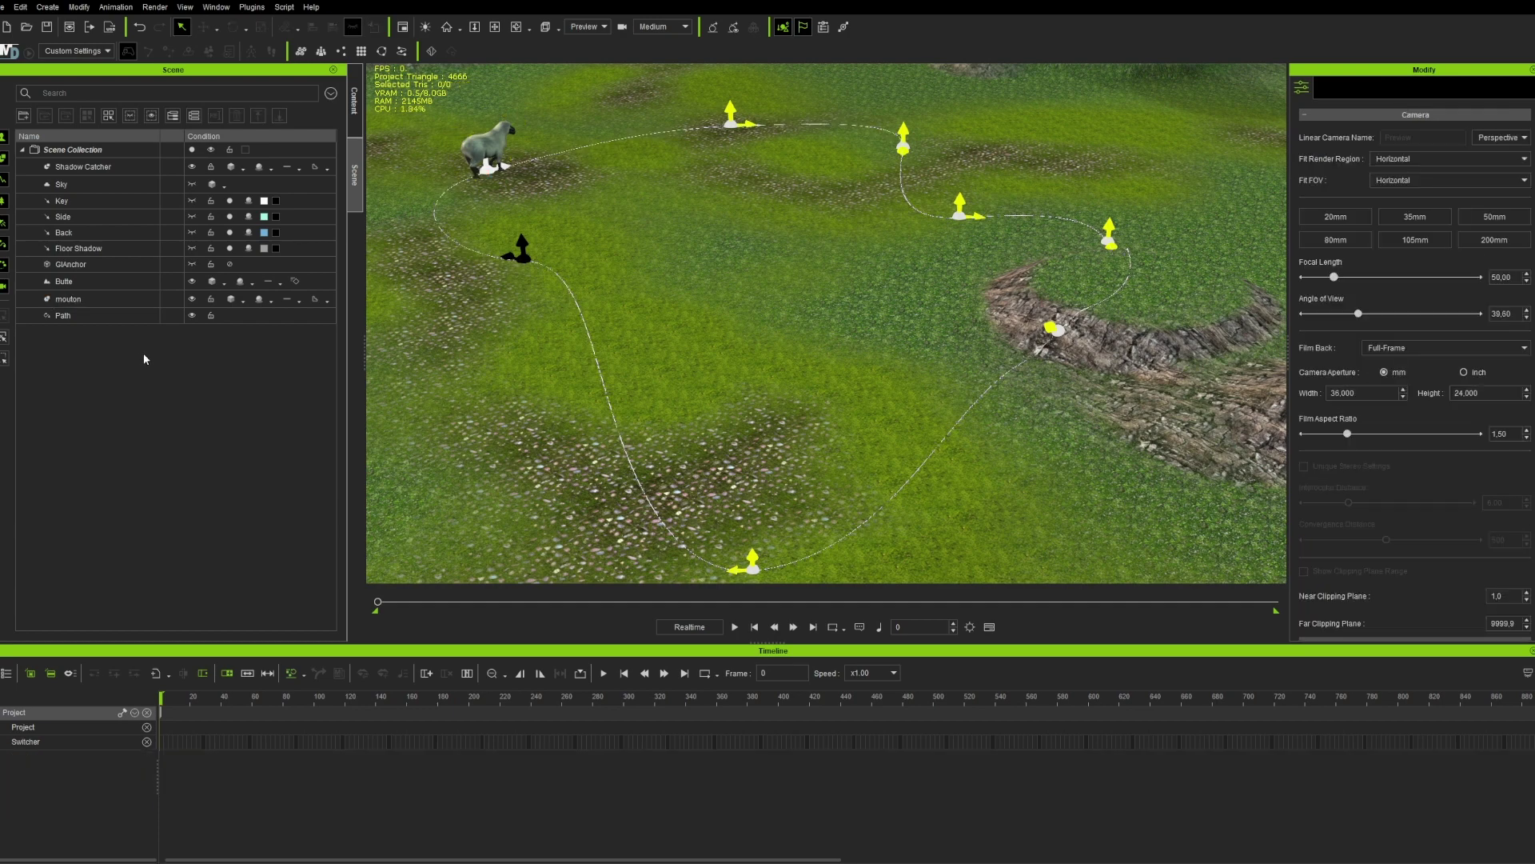
Display the mouton's Constraint tracks, including Path Position, and make the timeline area taller.
click(82, 302)
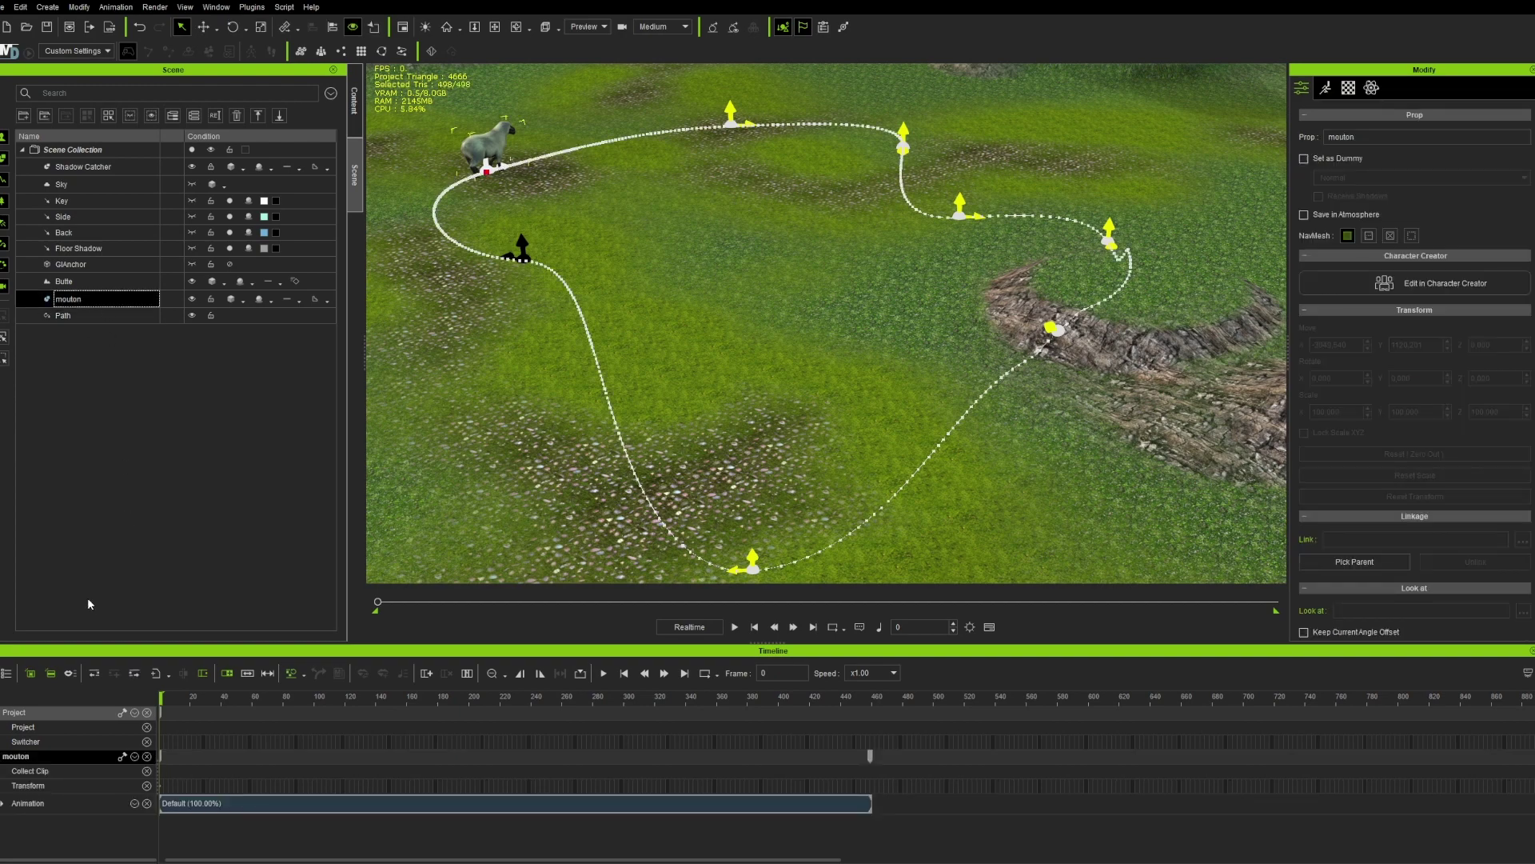
click(134, 756)
click(148, 676)
click(3, 822)
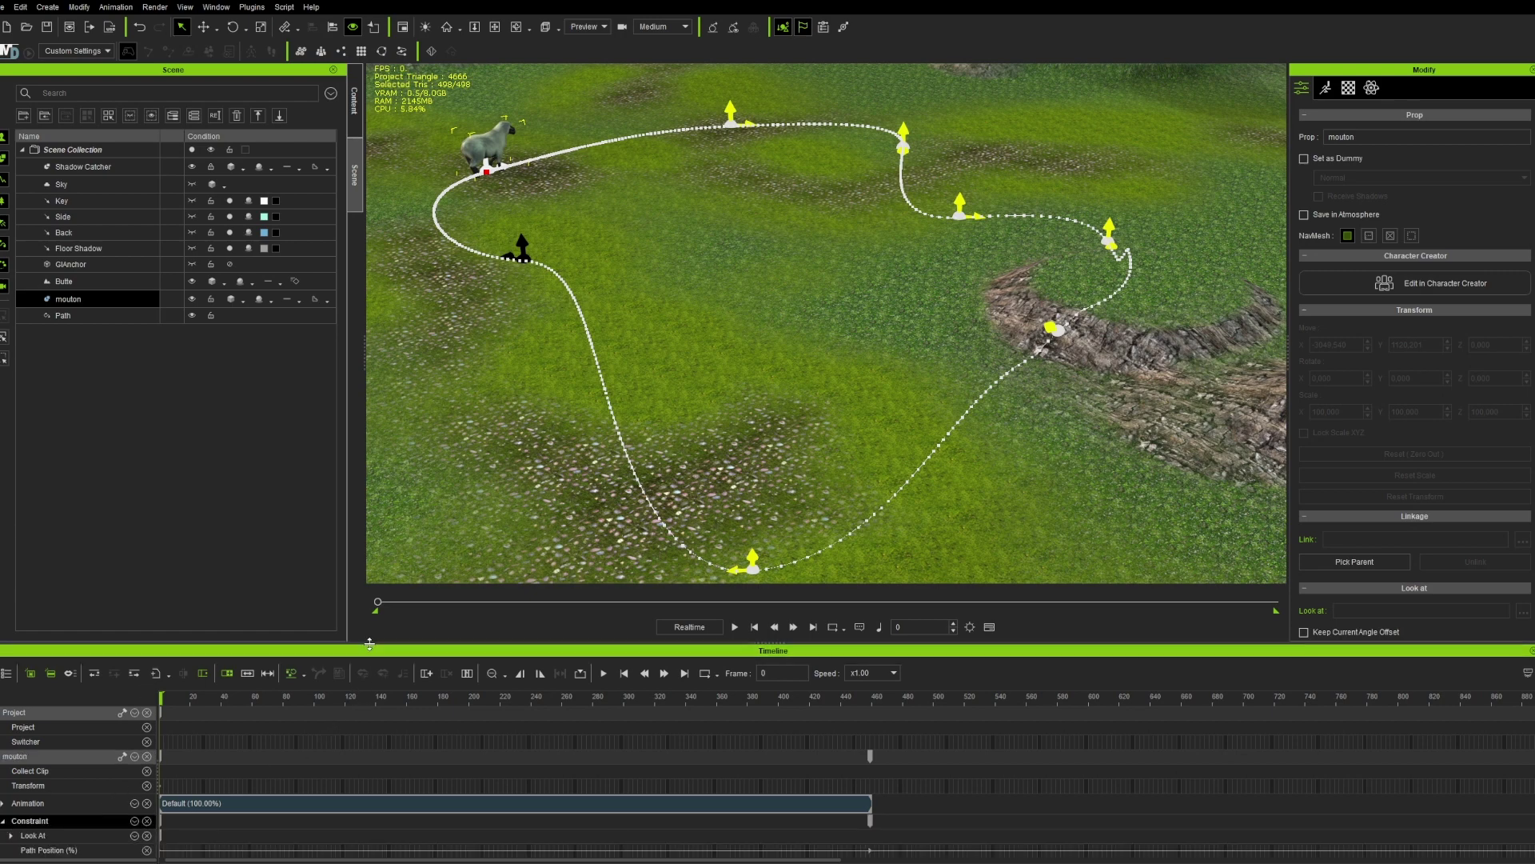
drag(378, 644, 378, 596)
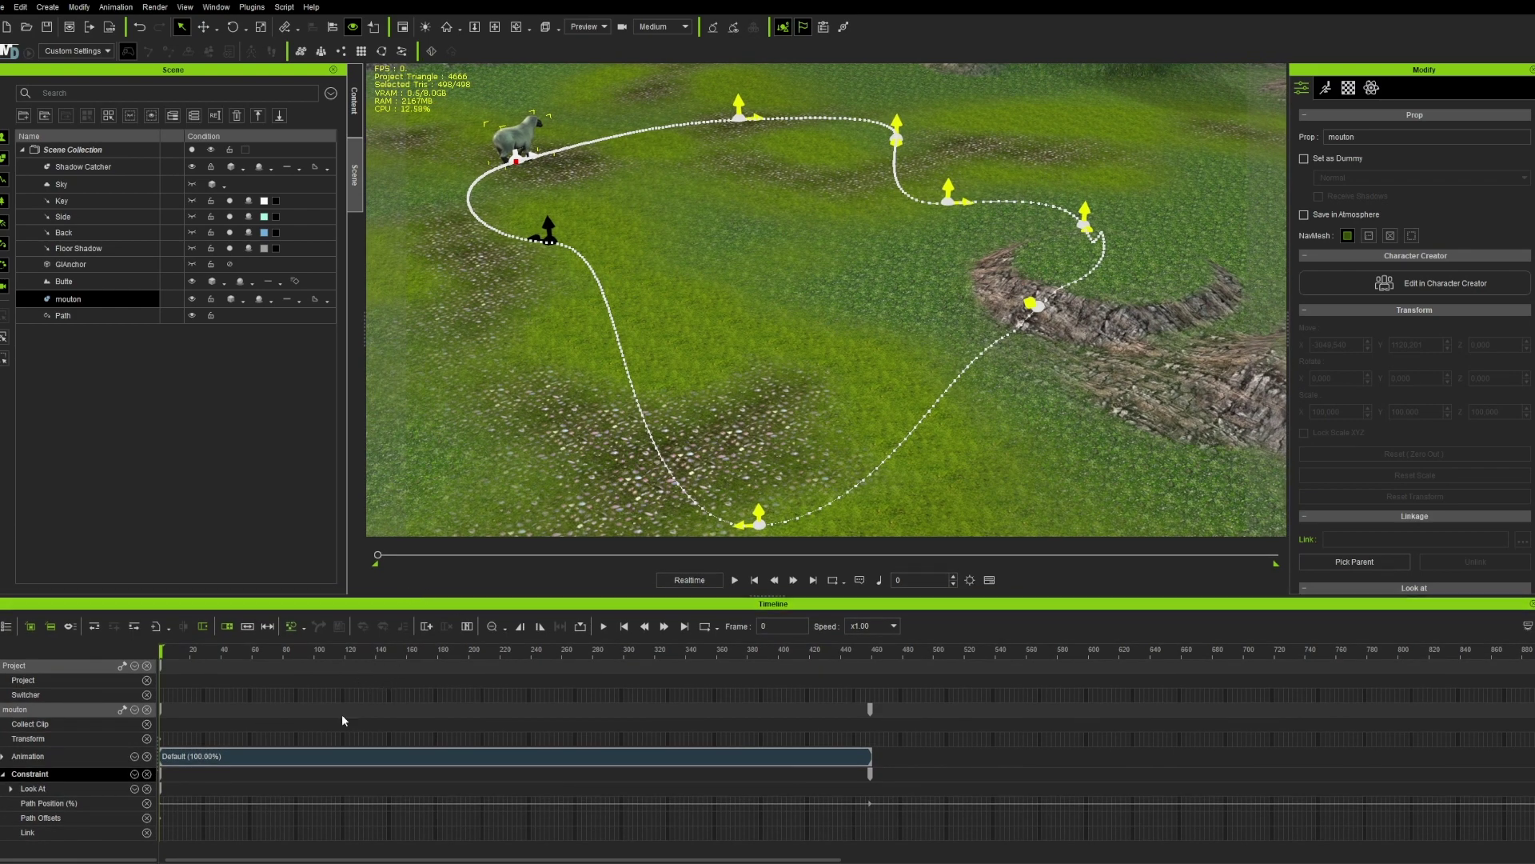
Apply the Linear transition curve to the mouton's Path Position keys and play the walk, then return to frame 0.
click(171, 806)
double_click(171, 804)
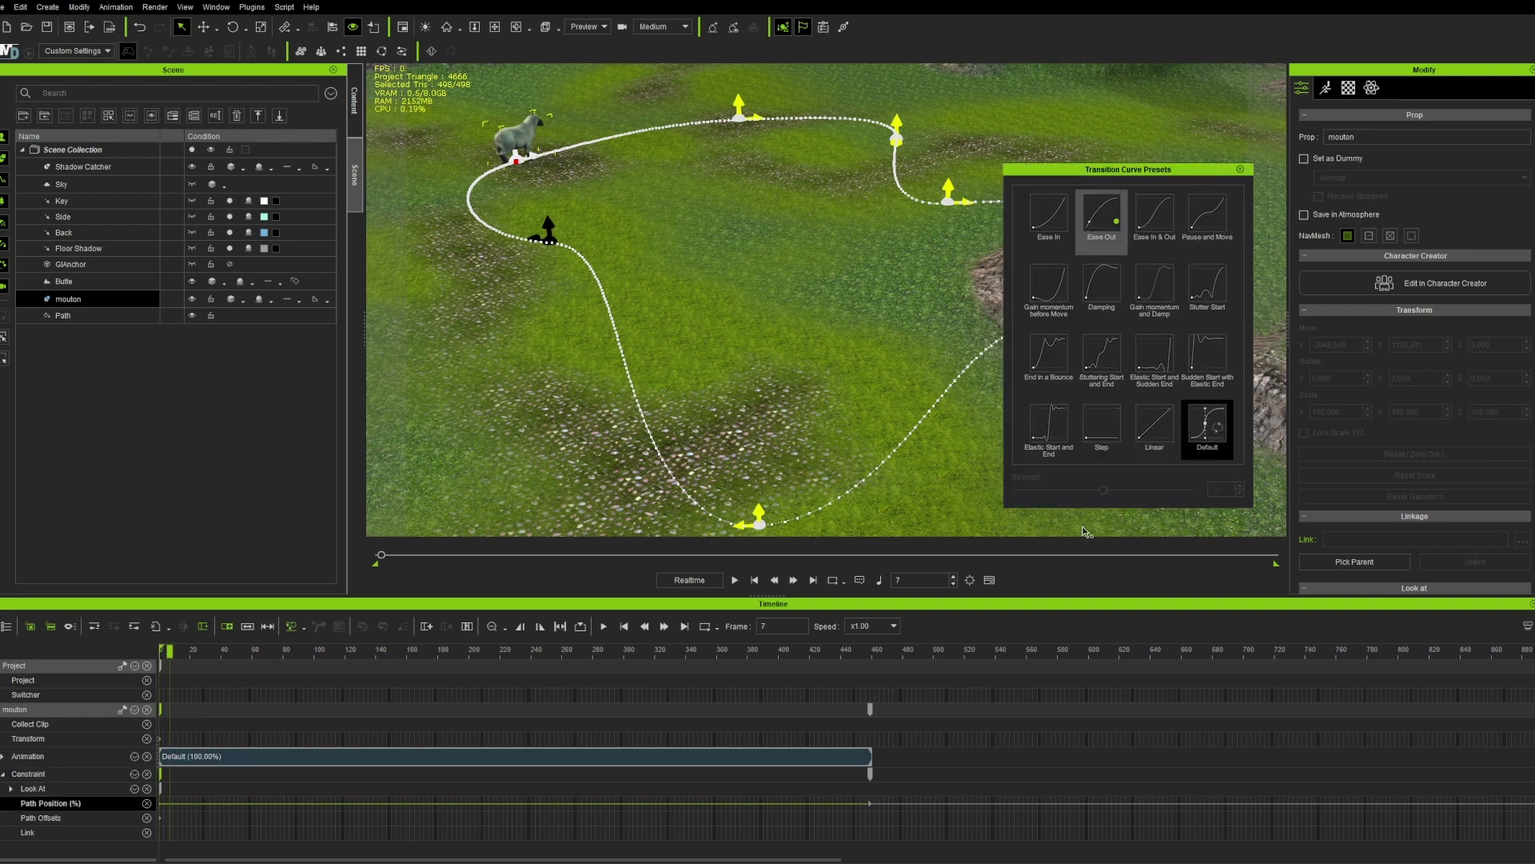
click(1154, 426)
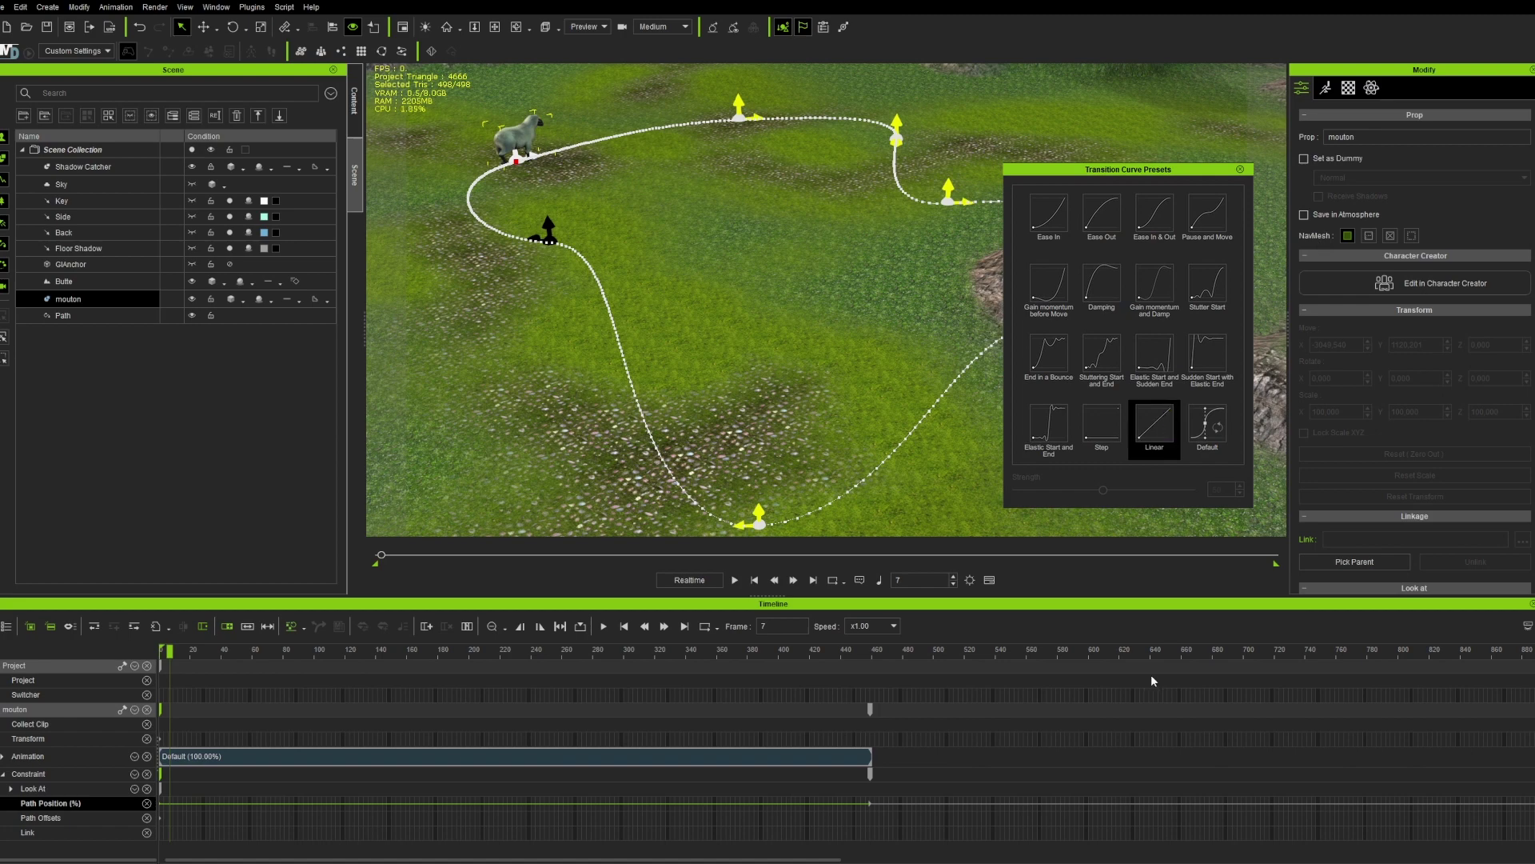
click(953, 804)
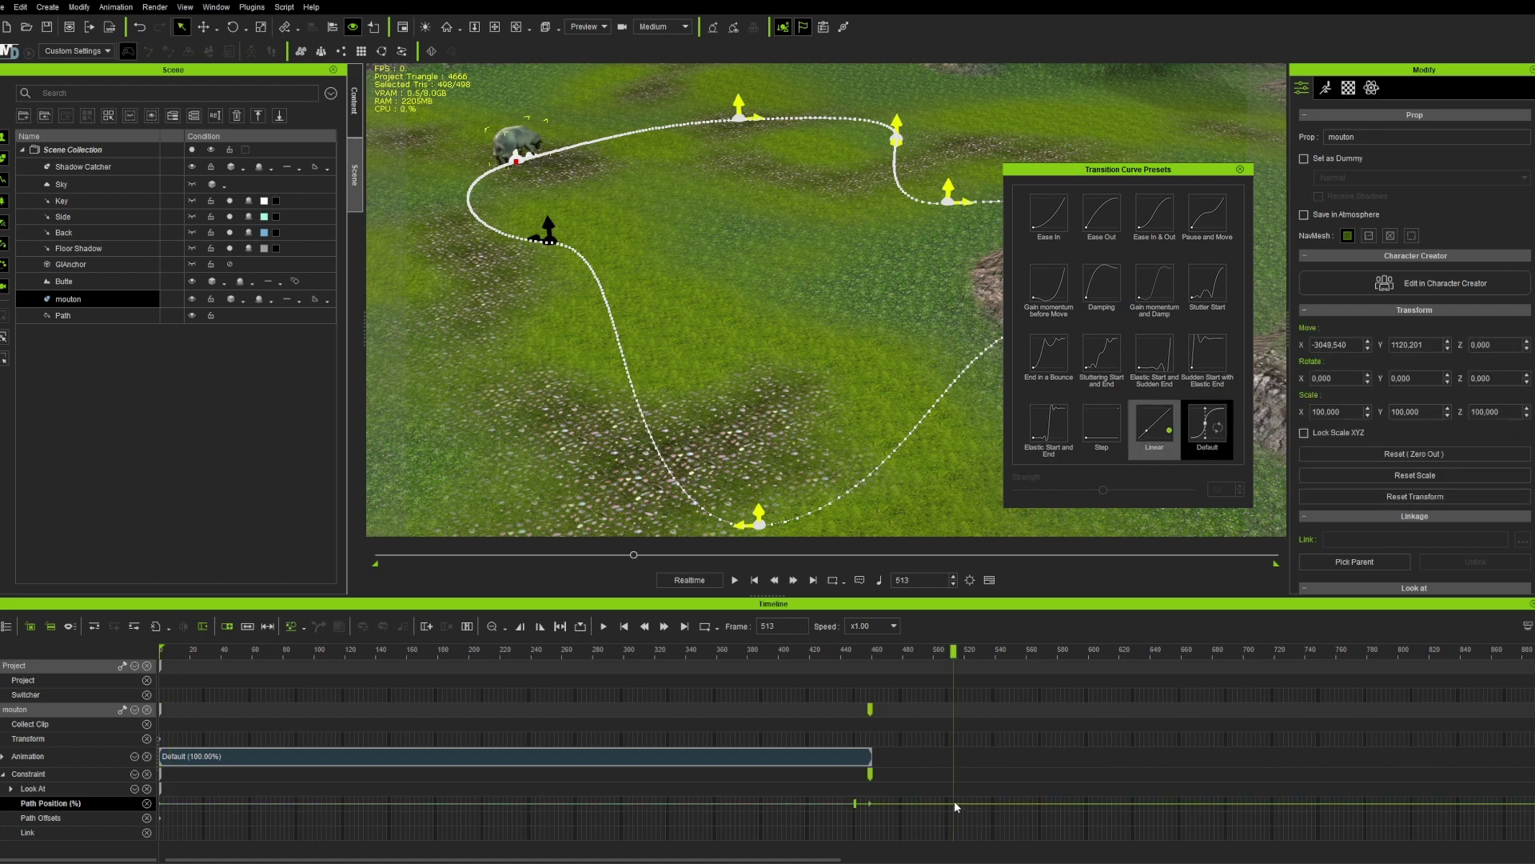
key(ctrl+z)
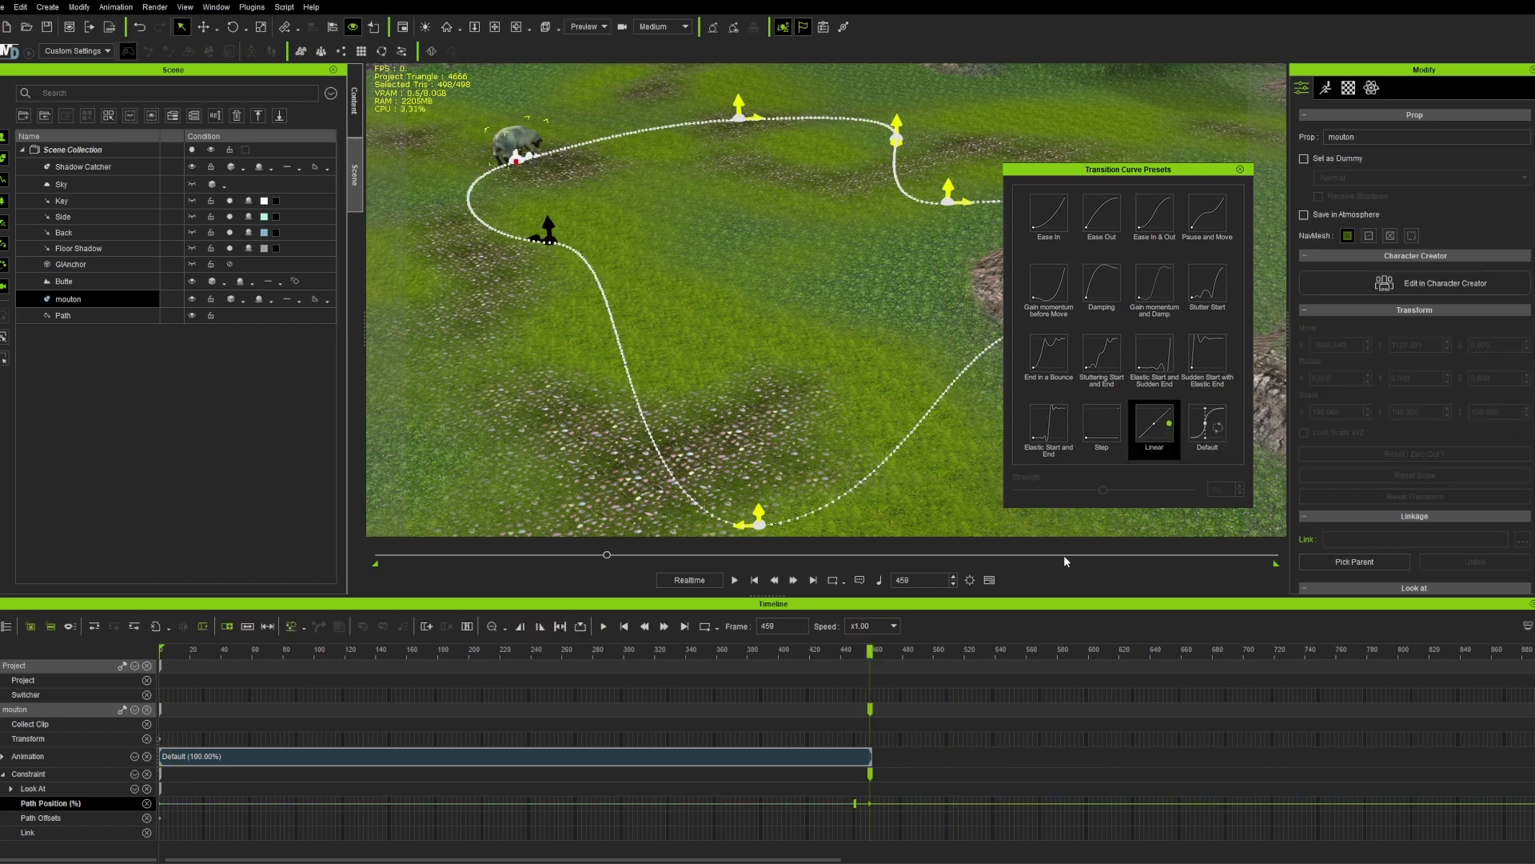
key(Escape)
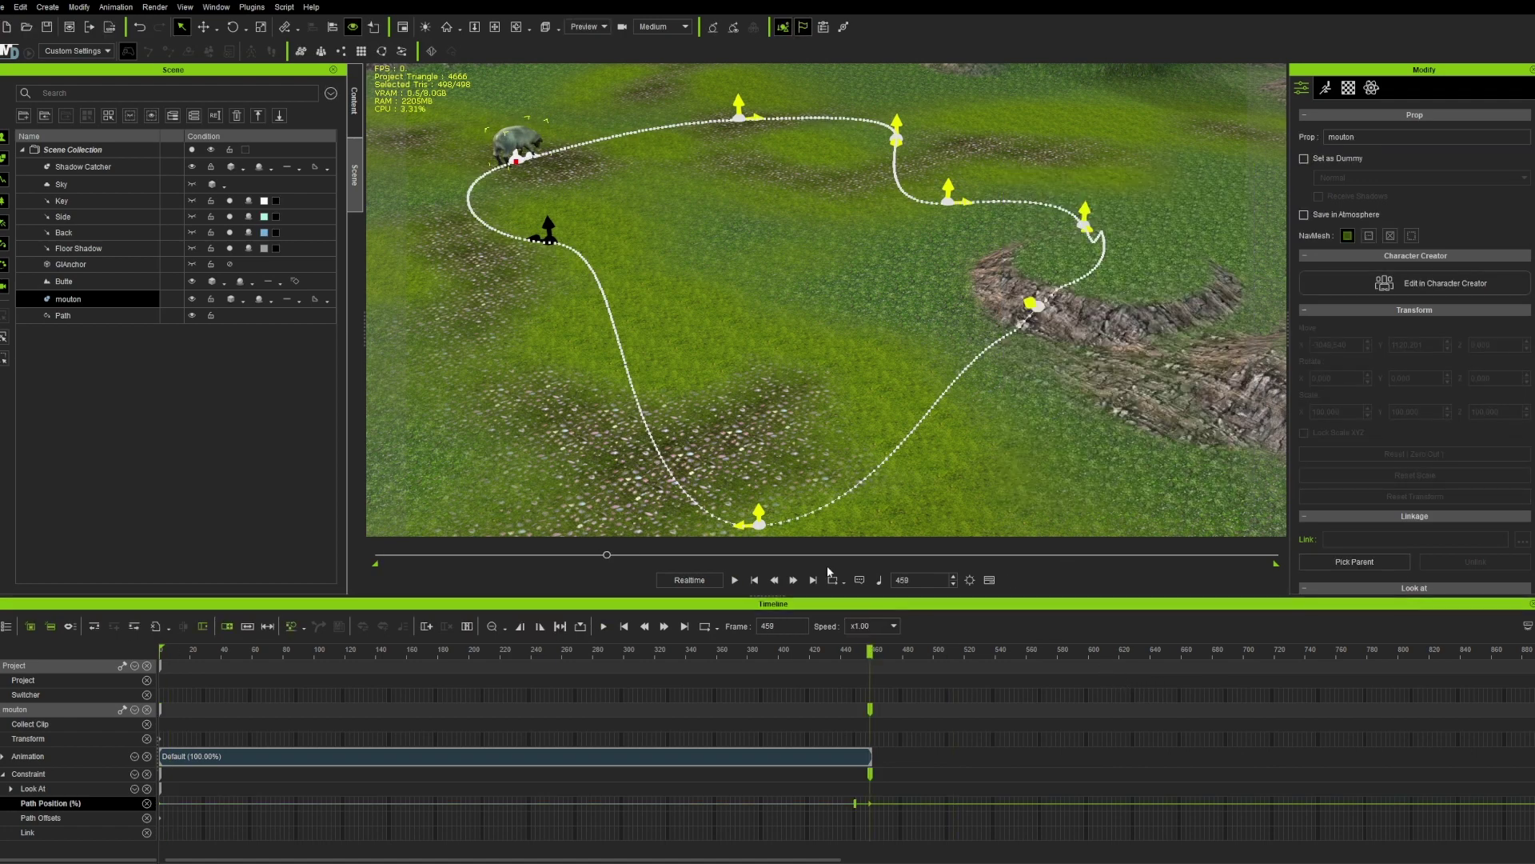
click(735, 579)
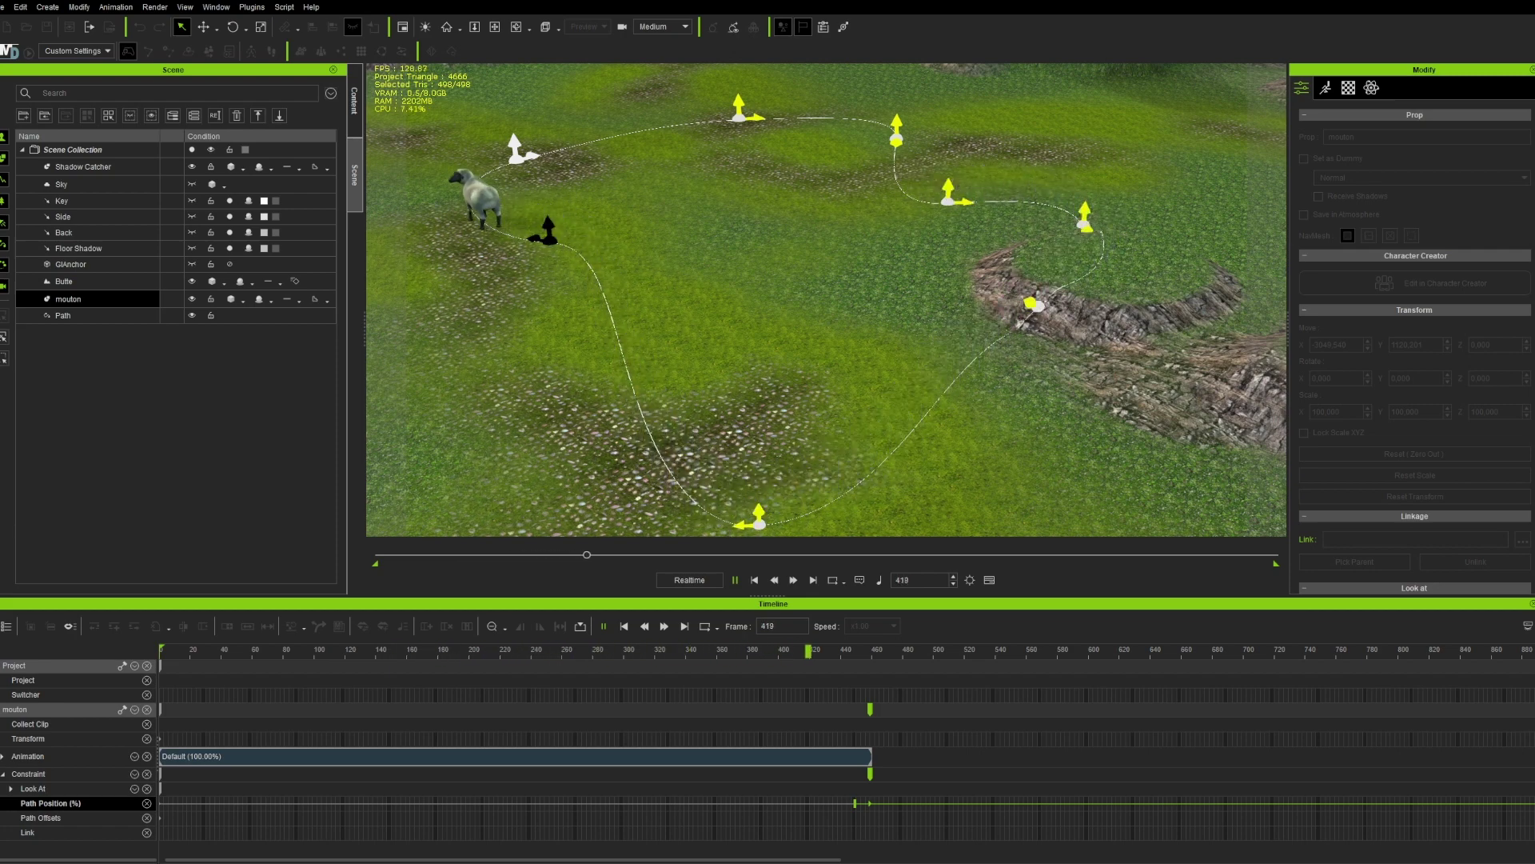
click(753, 580)
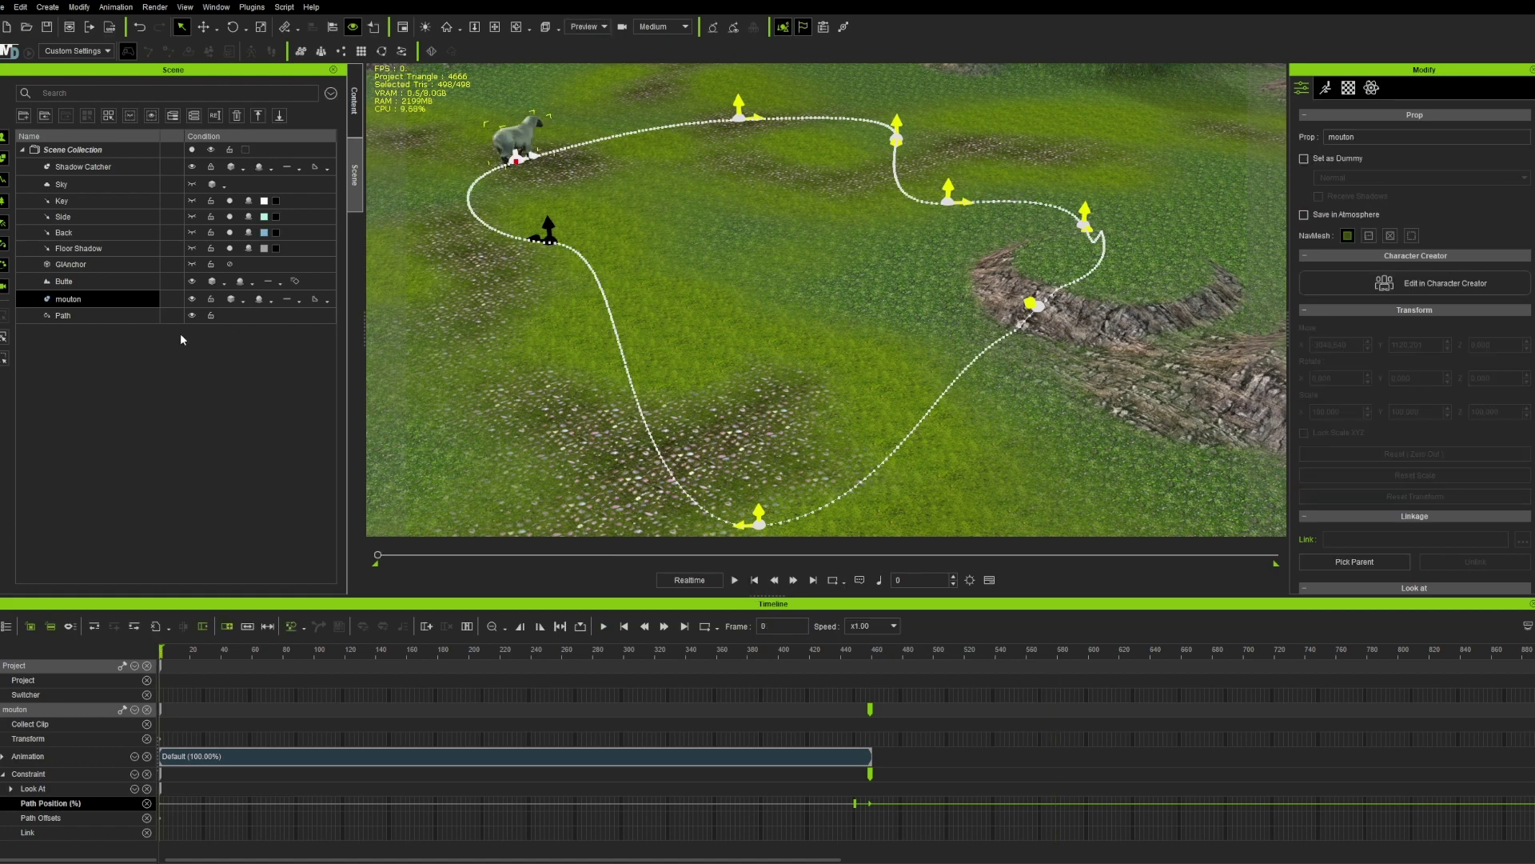
Set the mouton's path position to 200% at the frame 459 key and play the walk from frame 0.
click(80, 299)
scroll(1403, 317, down, 10)
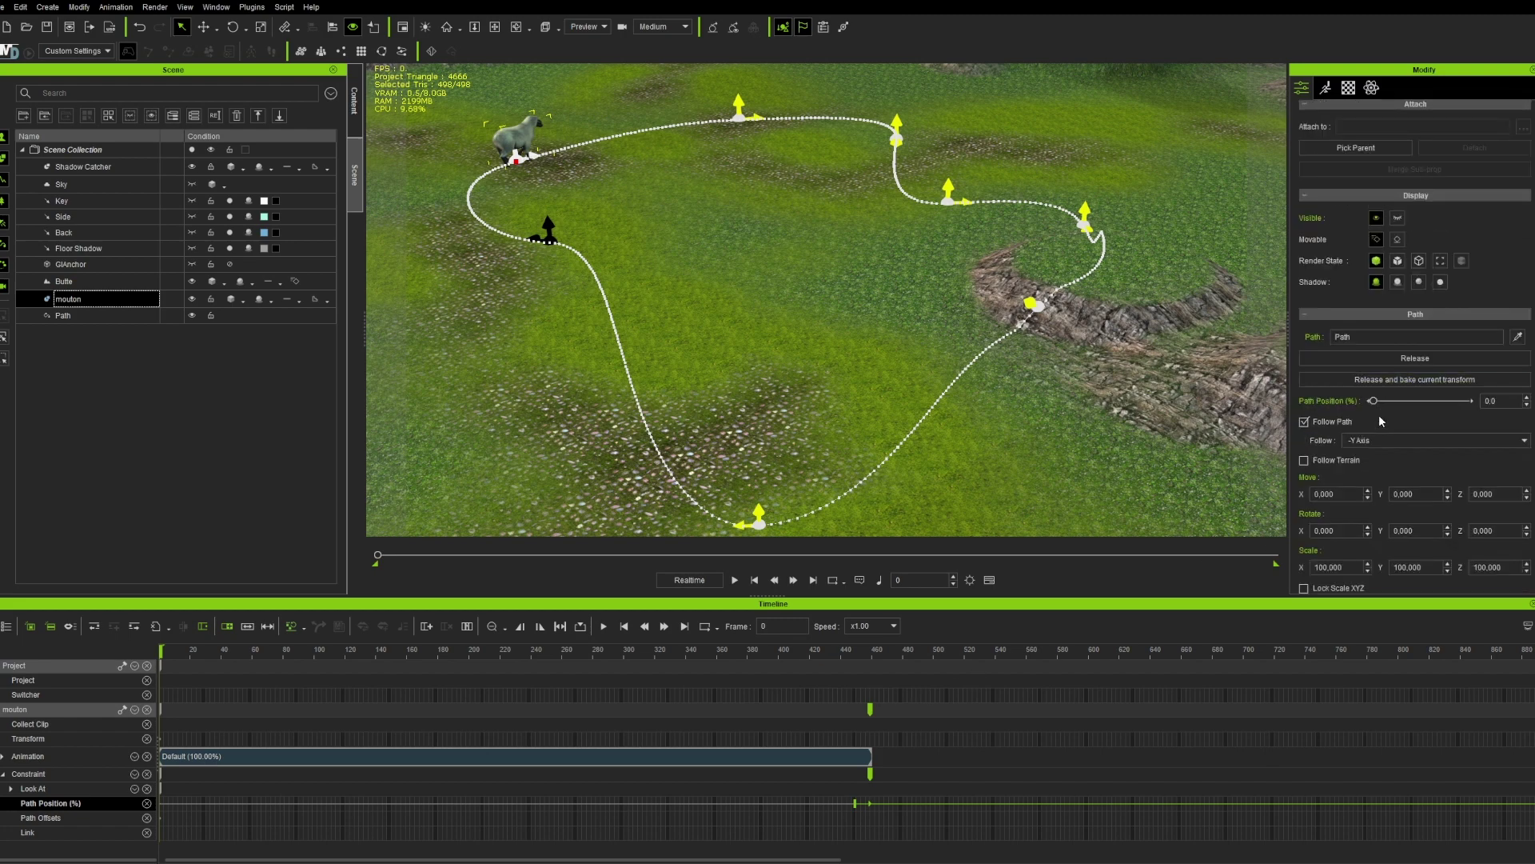
click(870, 708)
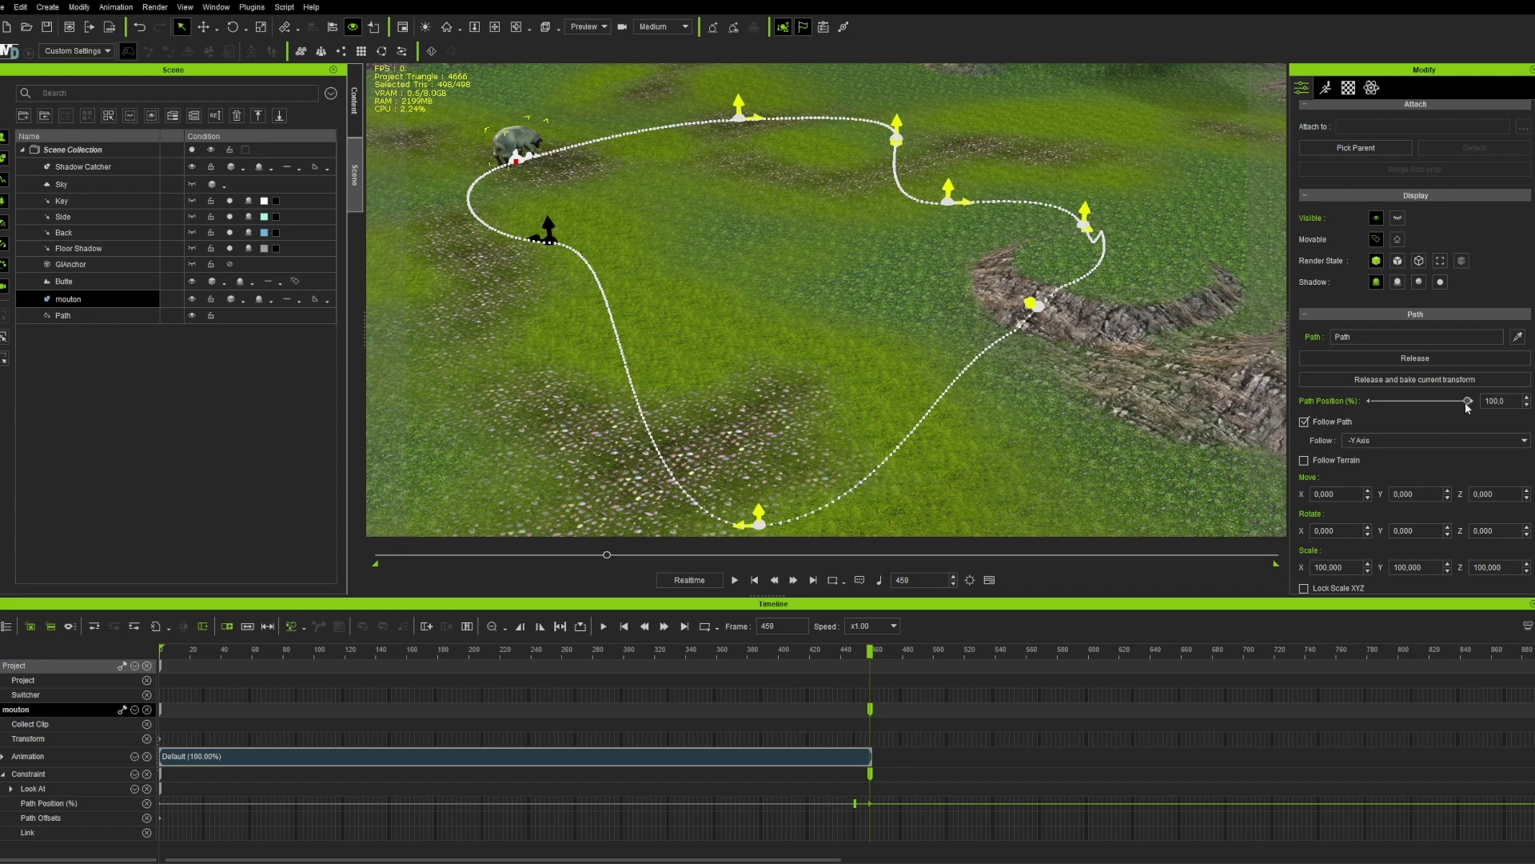
mouse_move(1466, 405)
mouse_down()
mouse_move(1418, 406)
mouse_move(1495, 402)
mouse_up()
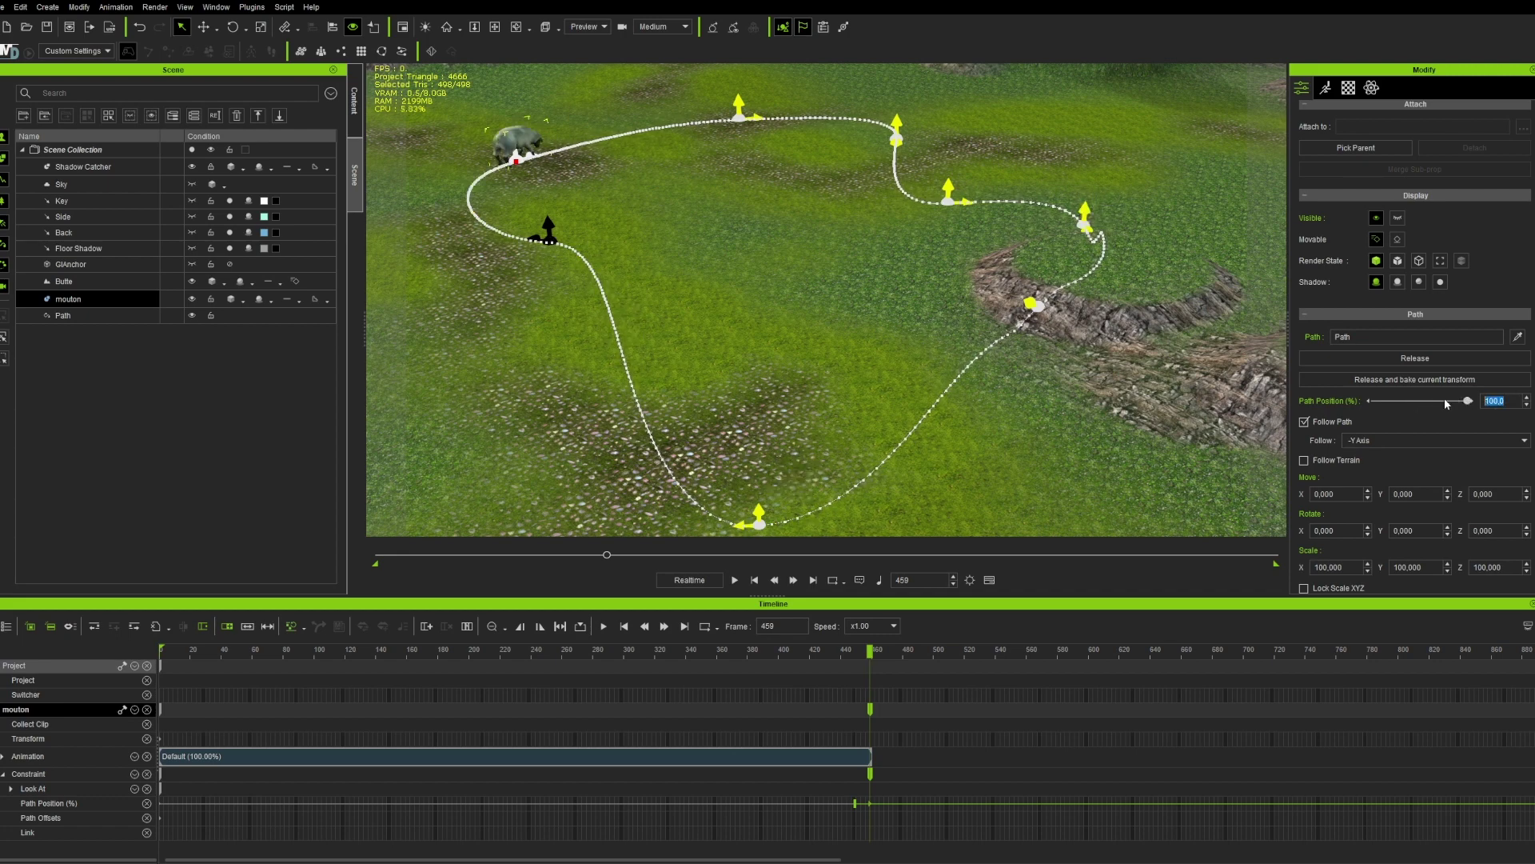
text(200)
key(Return)
click(754, 579)
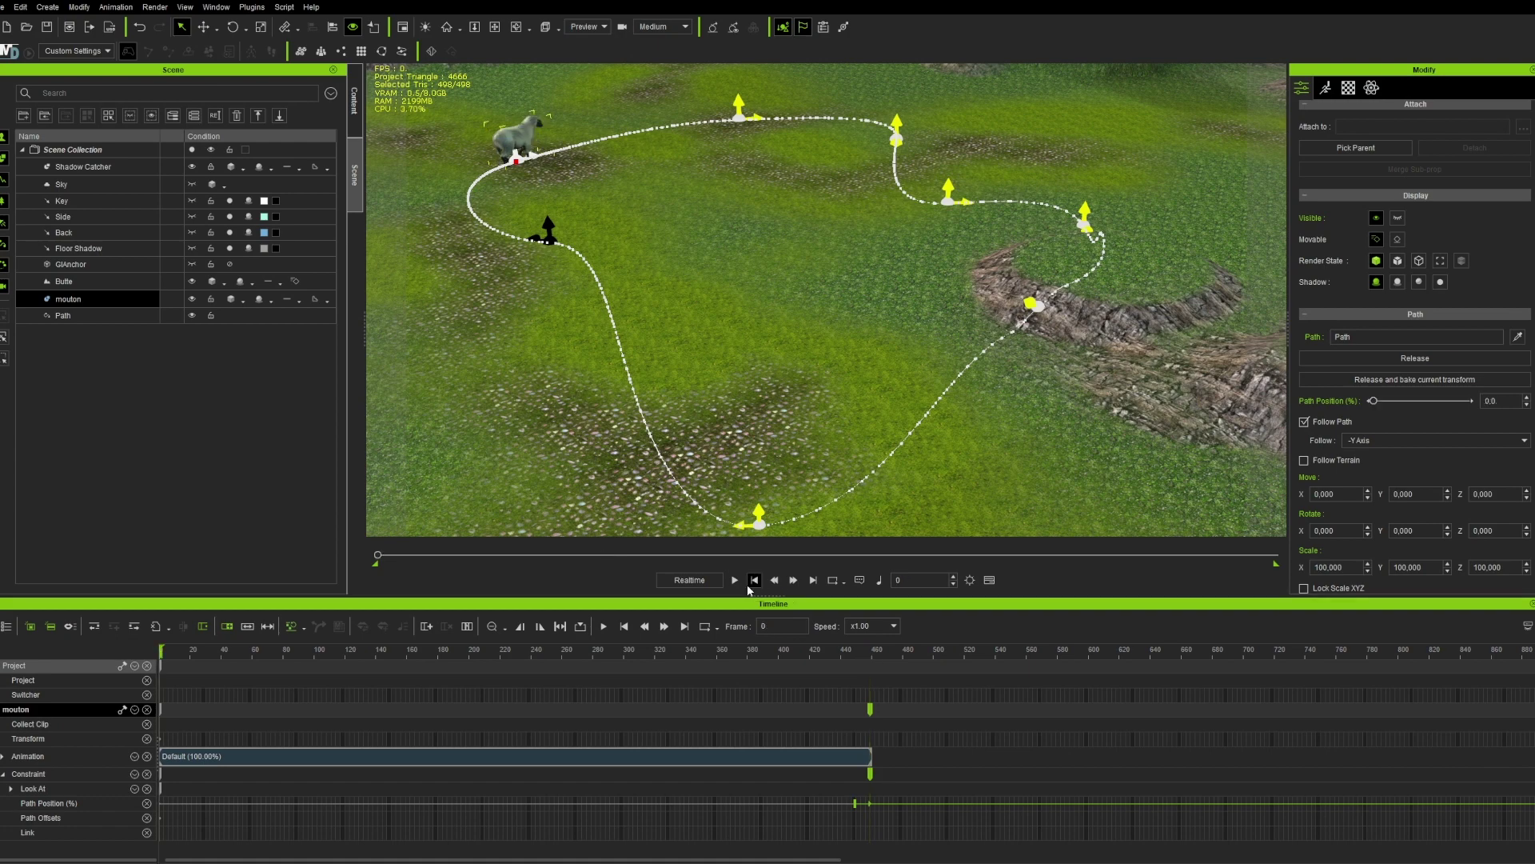
key(space)
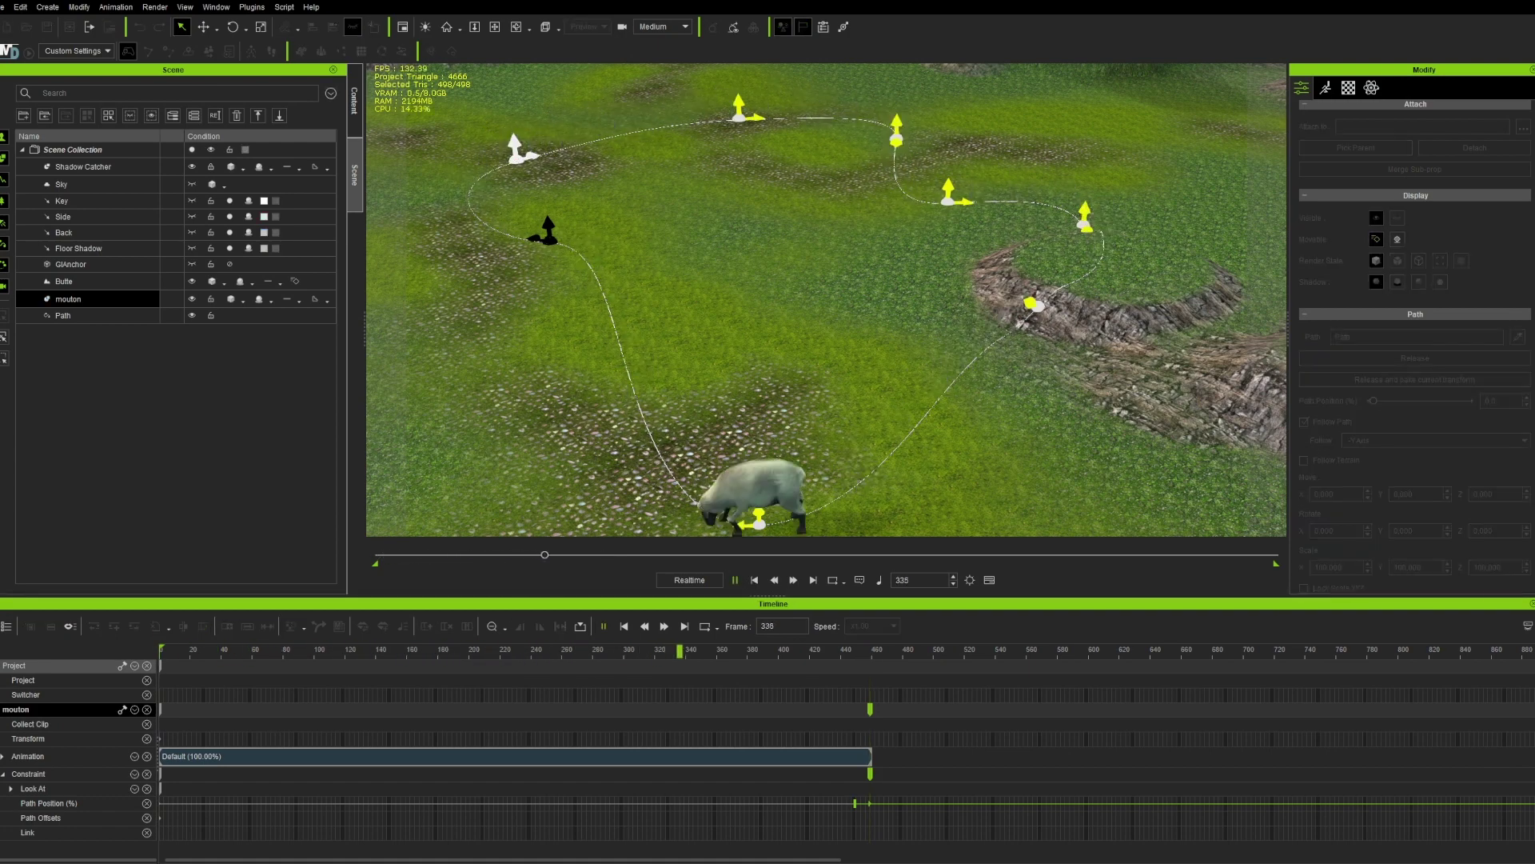
Key the mouton's path position at 300% on frame 523 and return to frame 0.
key(space)
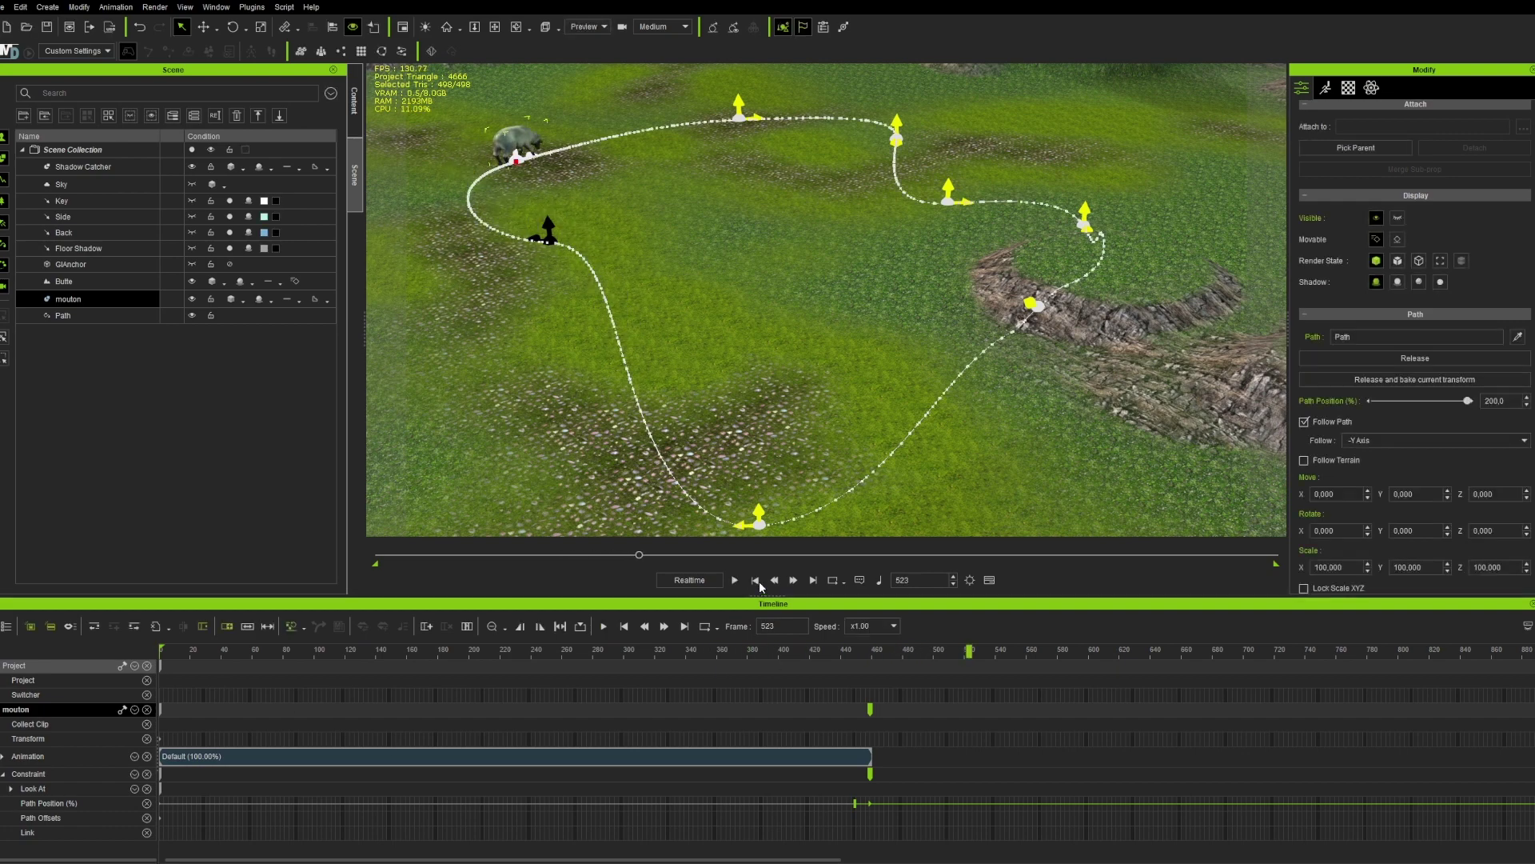
key(Return)
key(space)
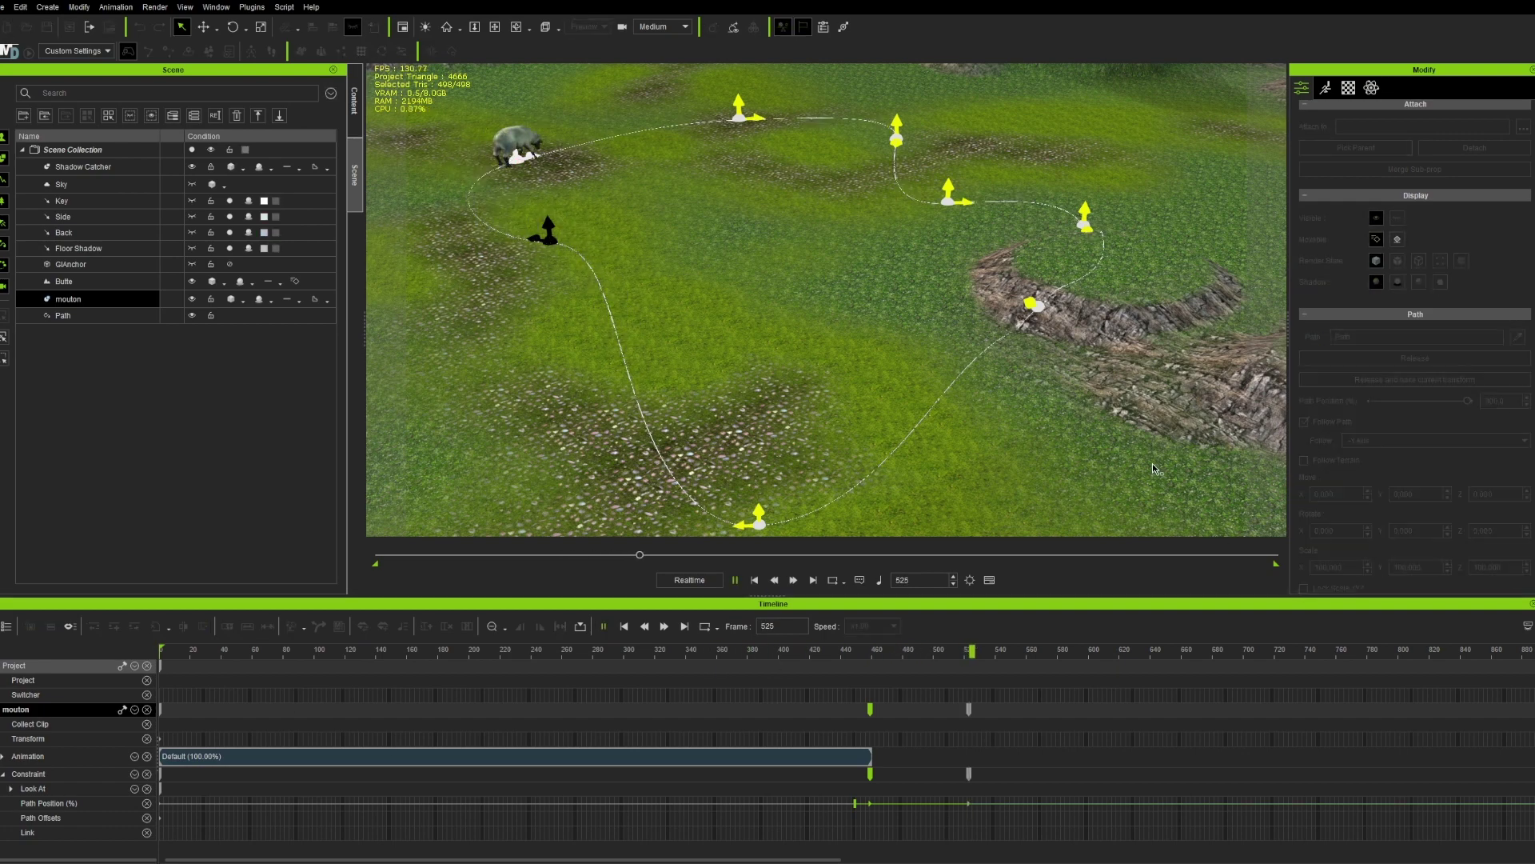
click(754, 580)
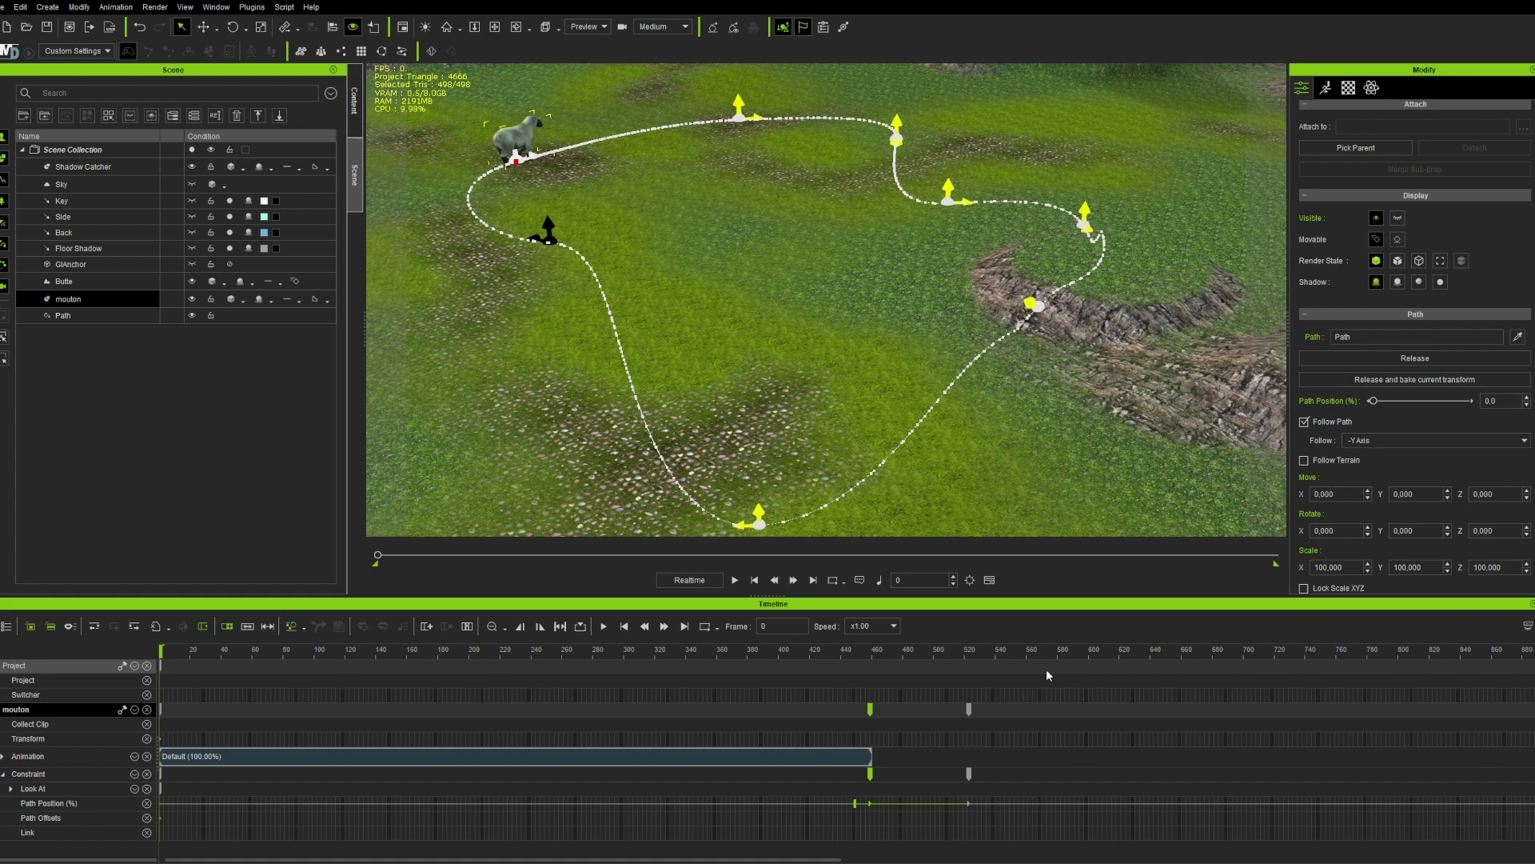
Key the mouton's path position at 0% on frame 681 and delete the key at frame 523.
click(1215, 659)
drag(1467, 401, 1365, 412)
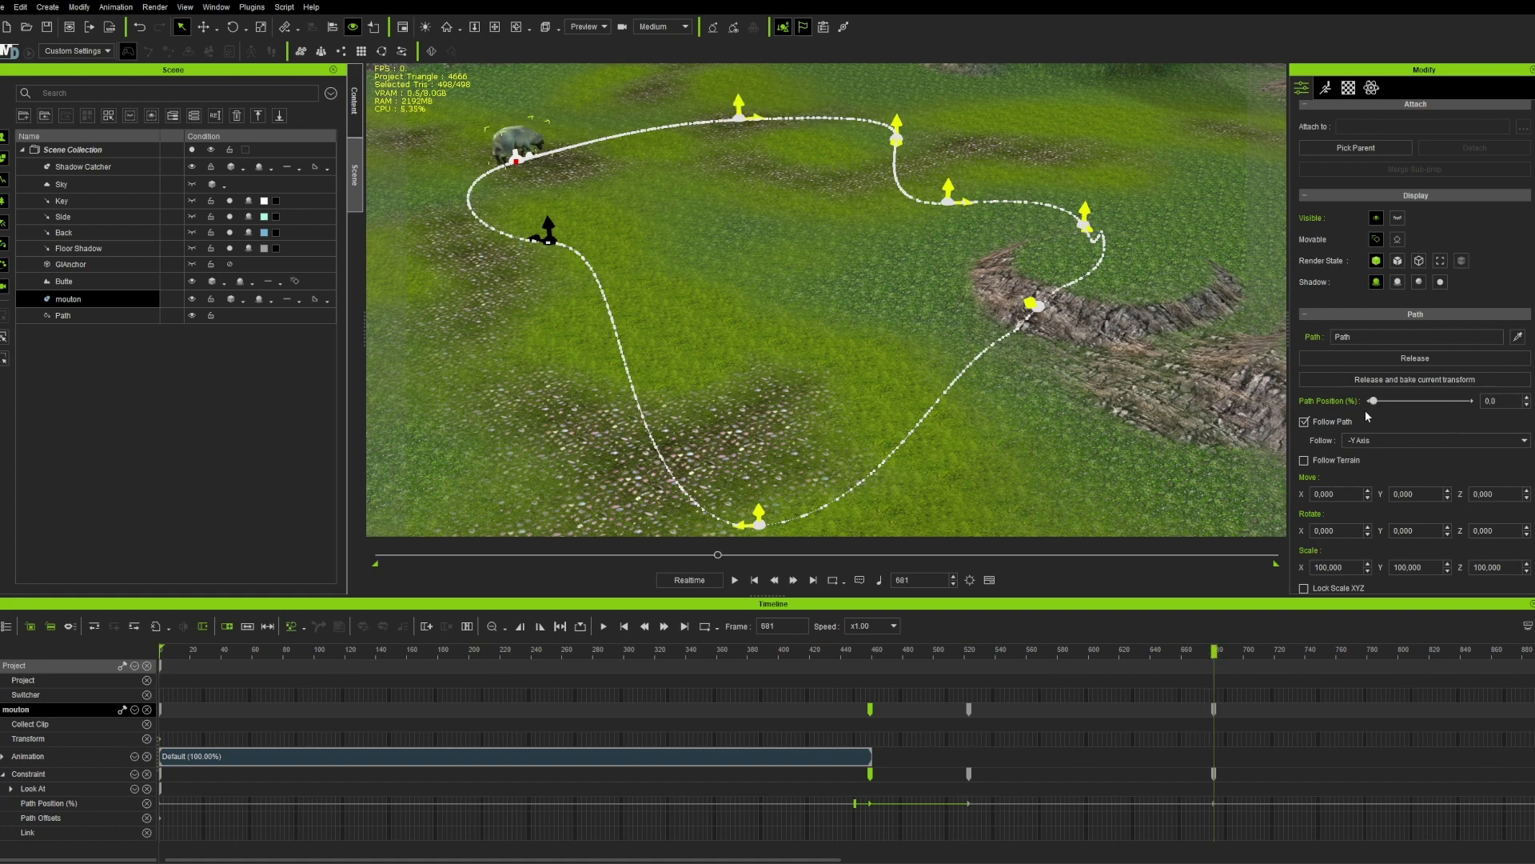
click(970, 711)
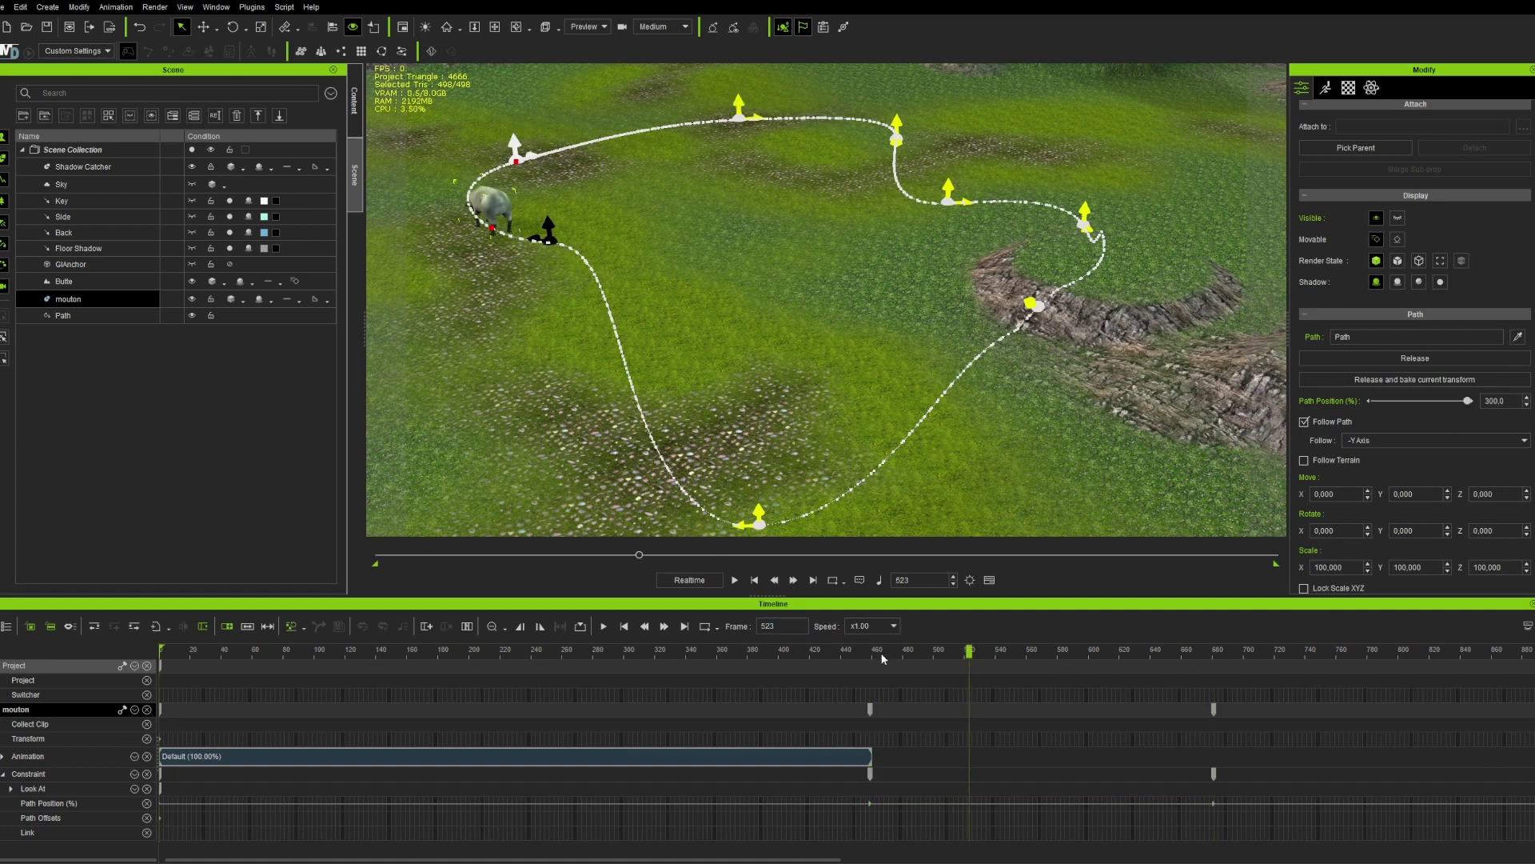
Play the walk from frame 0 past frame 681 to check the mouton's outward and return travel.
drag(962, 651, 787, 612)
click(754, 580)
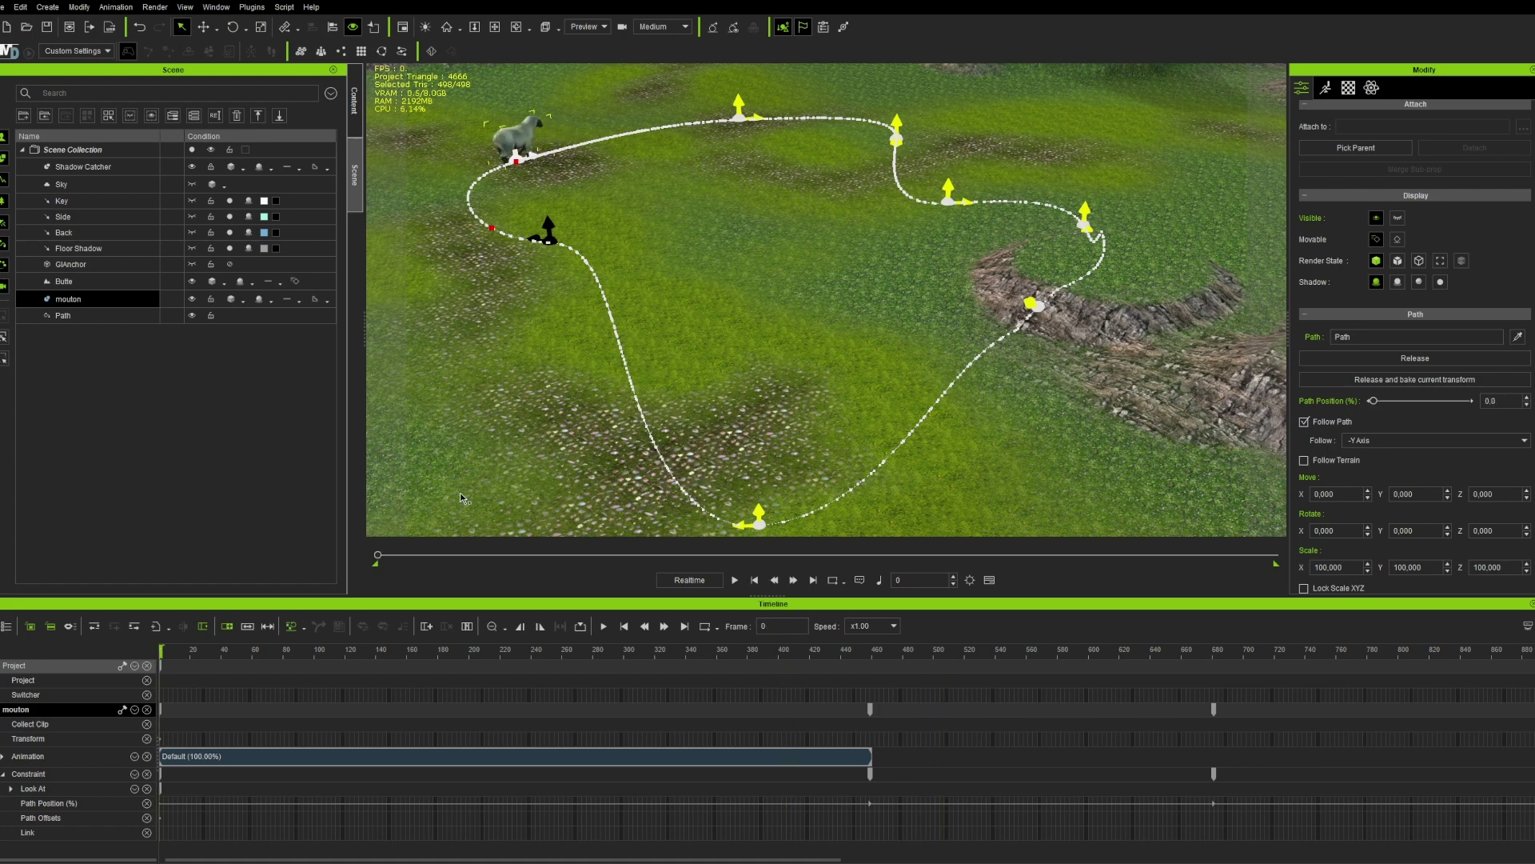
key(space)
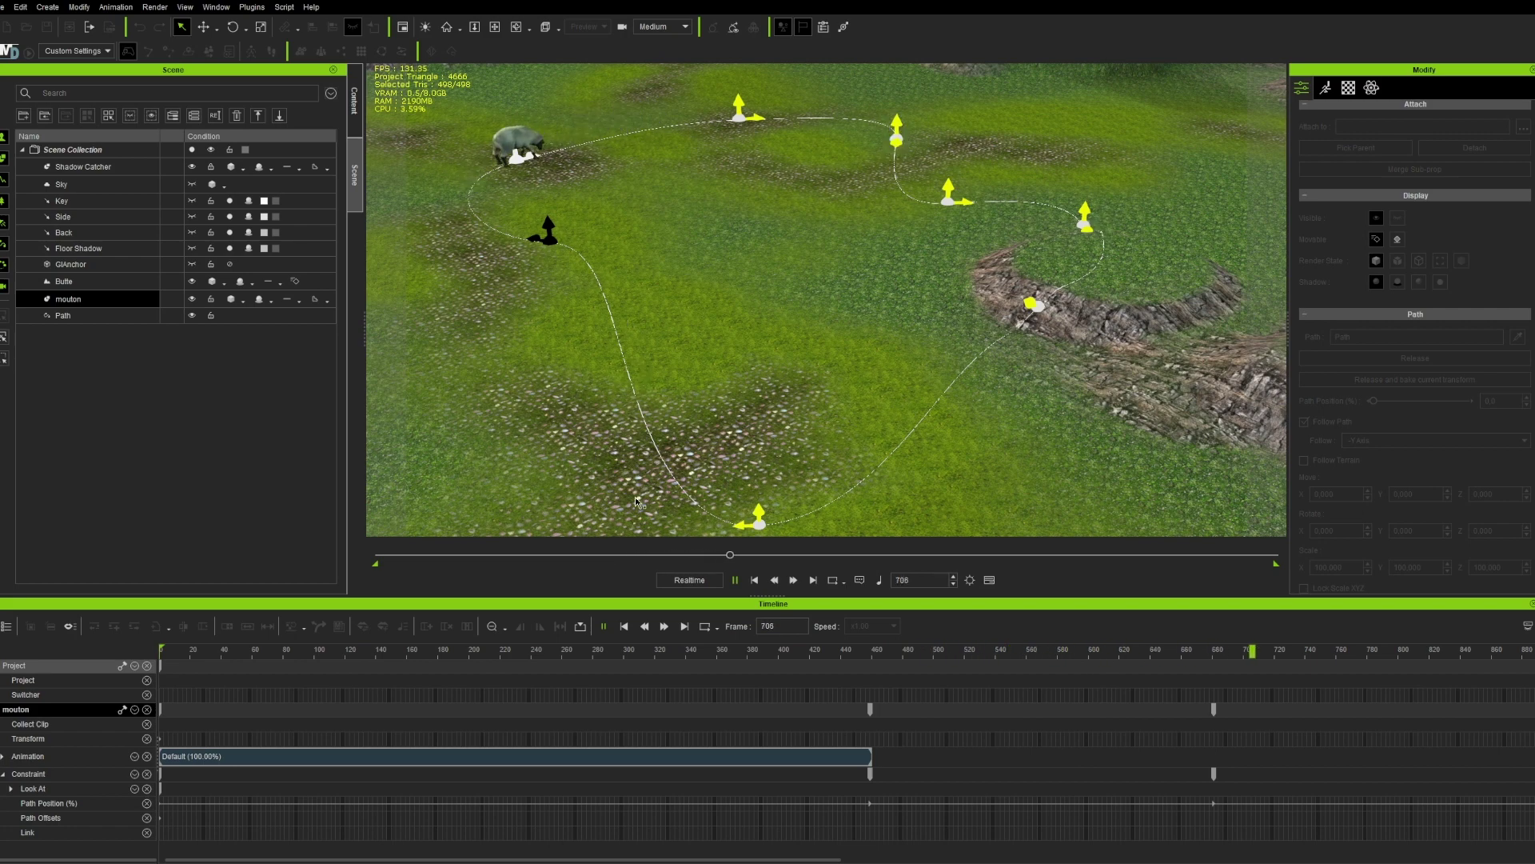
Delete the mouton's key at frame 681 and set the path position at frame 459 back to 100%.
click(1207, 709)
click(872, 711)
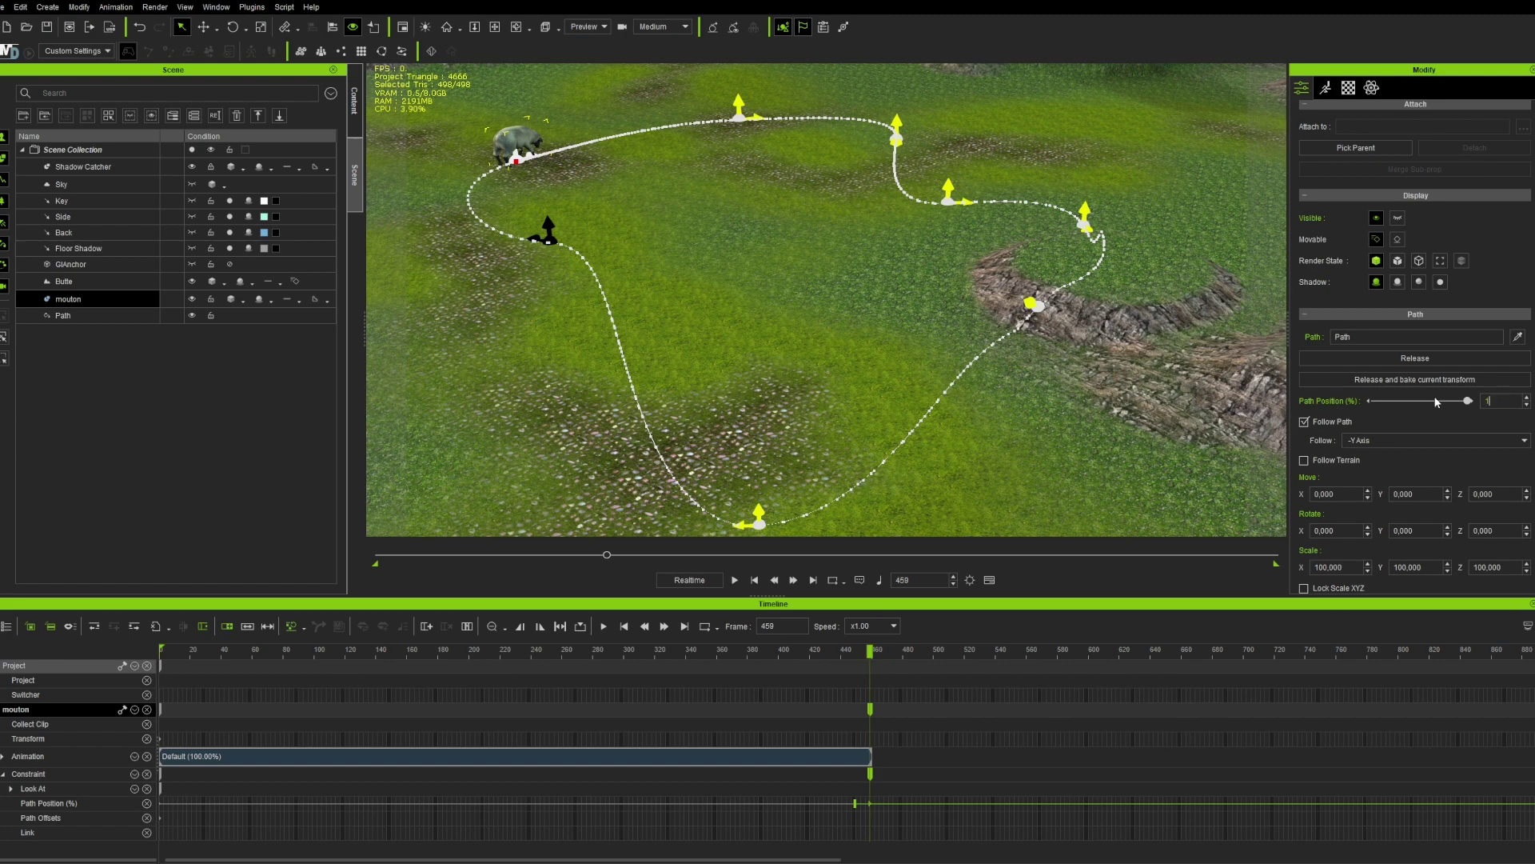
key(Return)
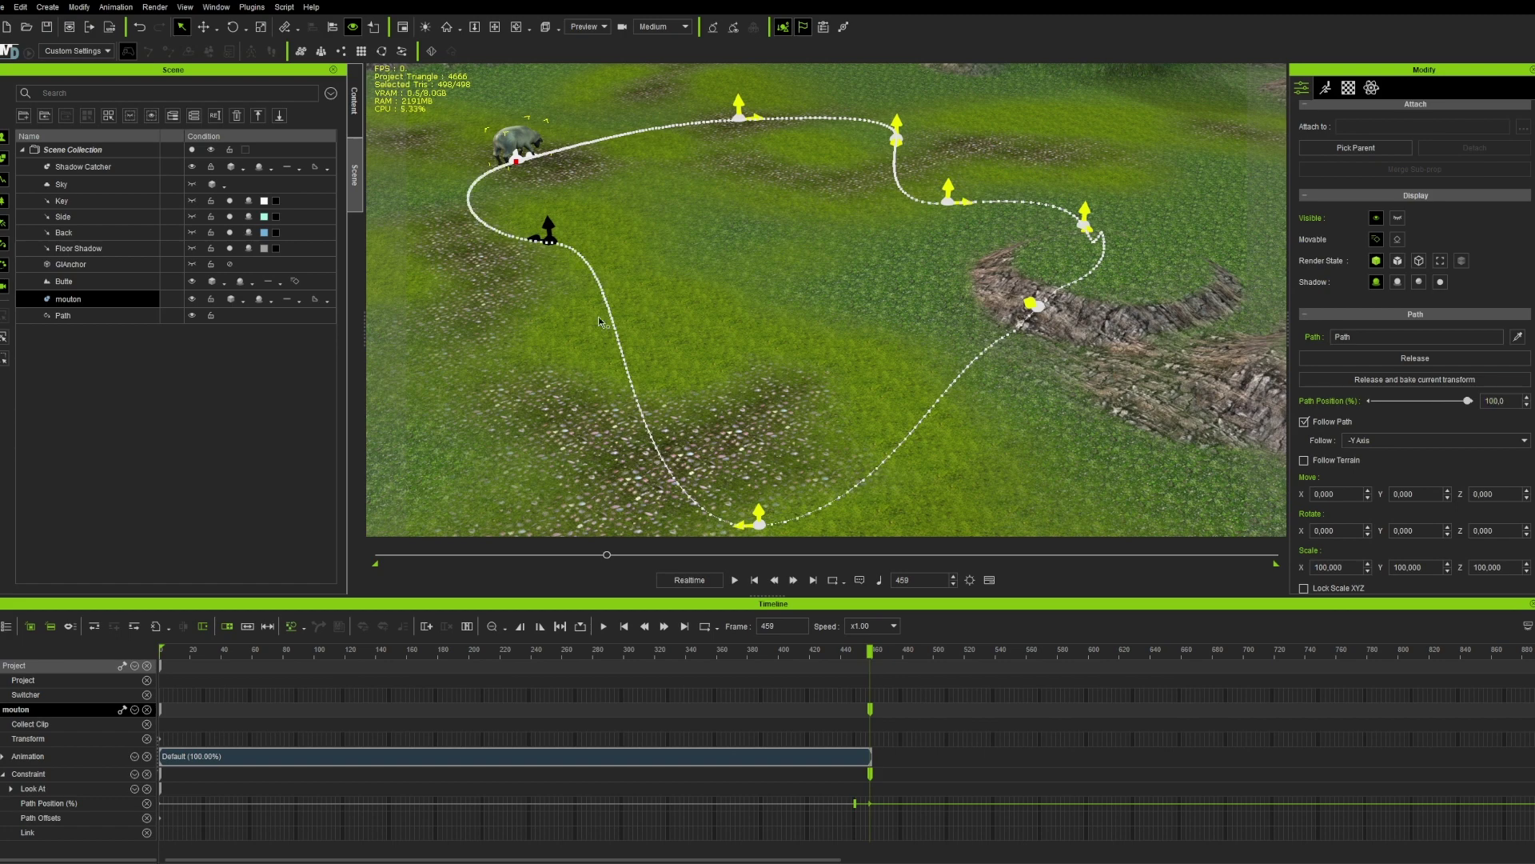
Hide the path in the scene so that only the mouton shows on the terrain.
ctrl+click(206, 318)
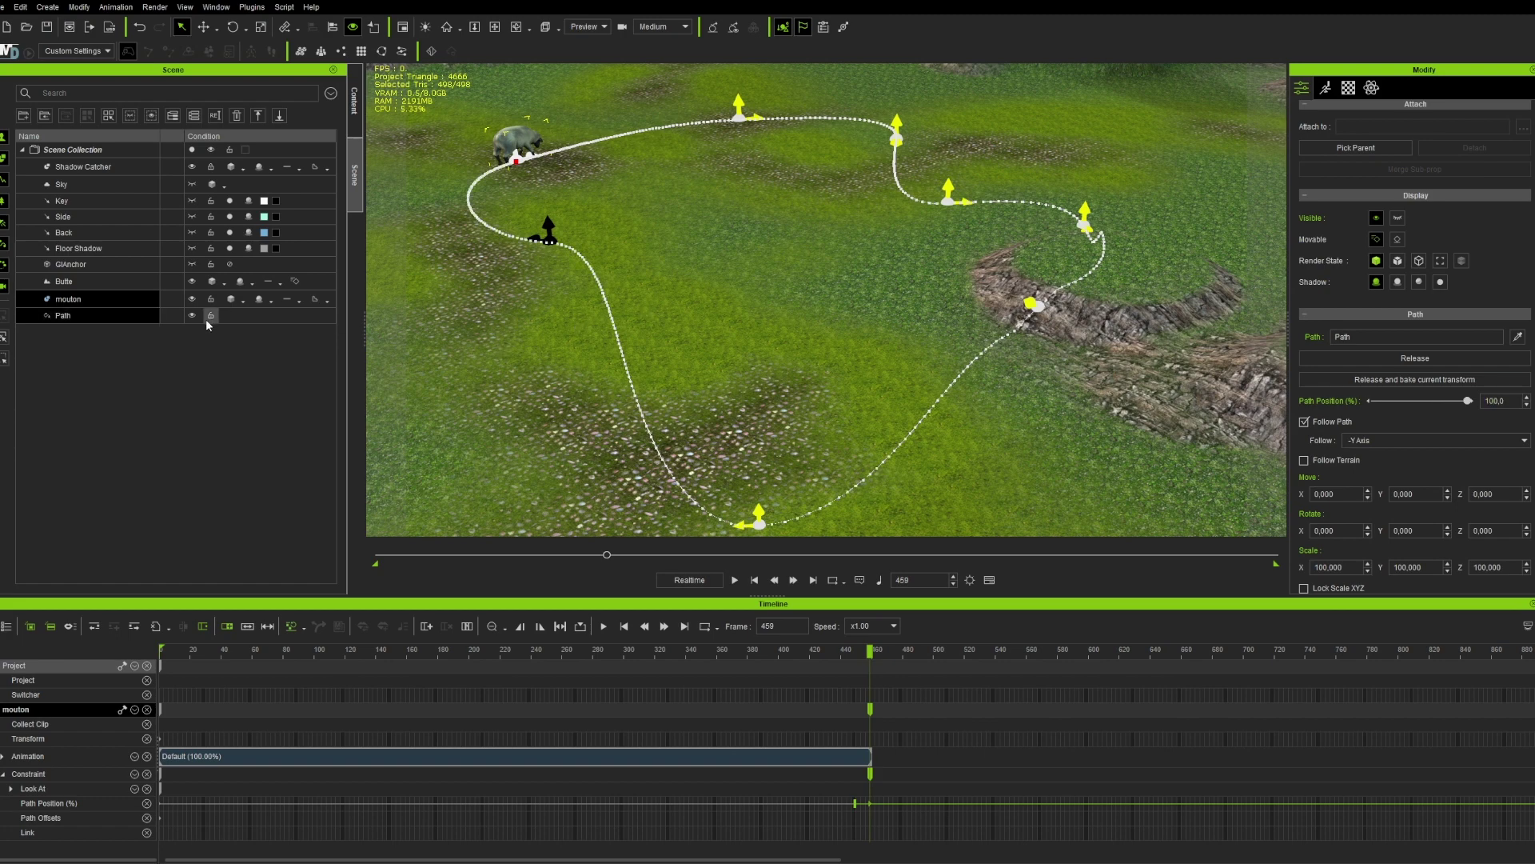
click(191, 316)
middle_drag(564, 280, 703, 304)
scroll(528, 287, up, 5)
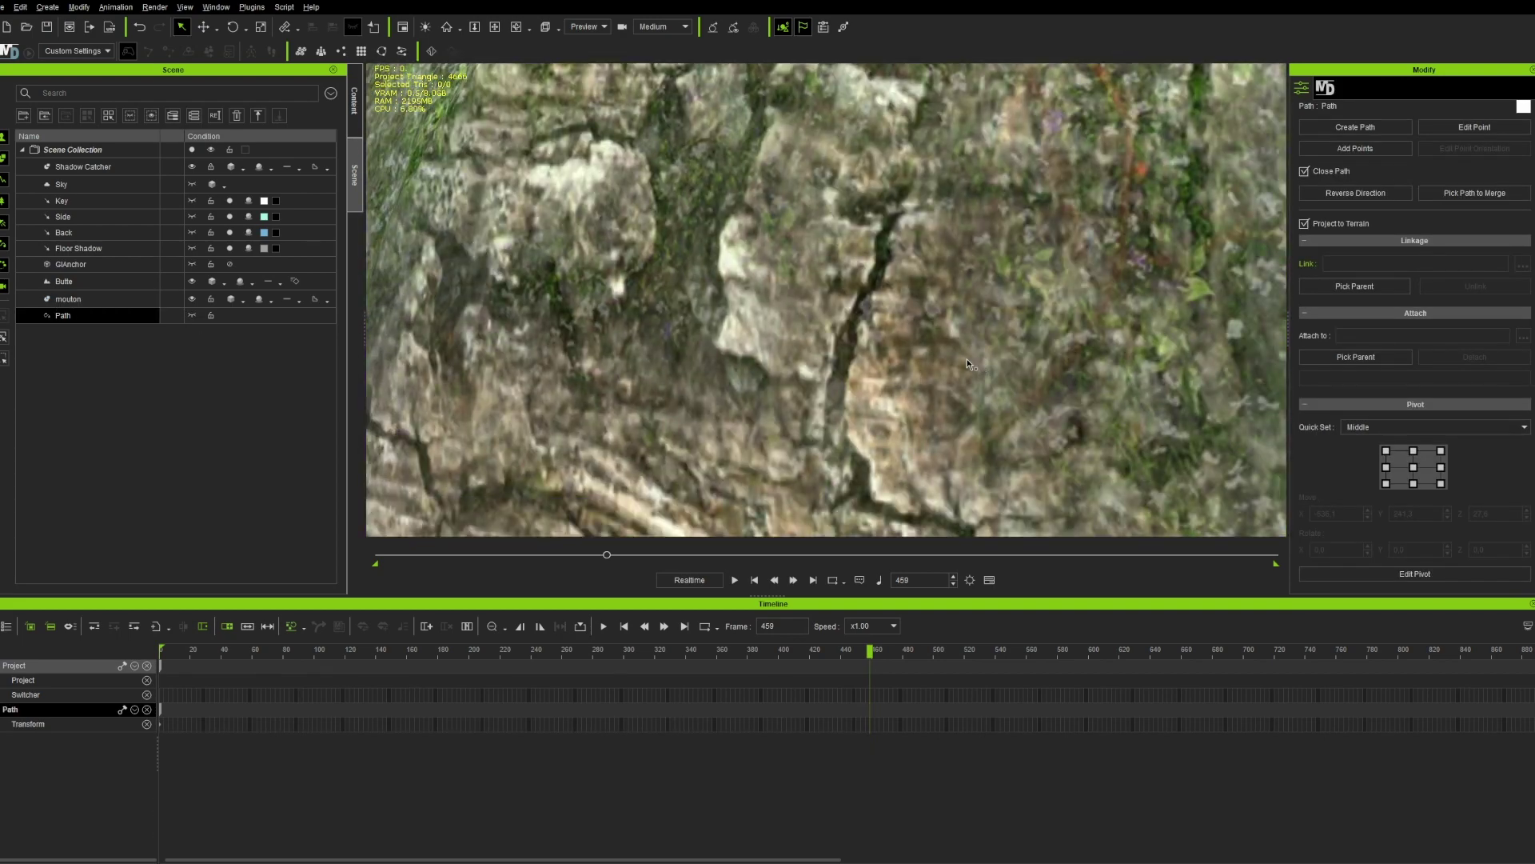
middle_drag(906, 355, 1072, 354)
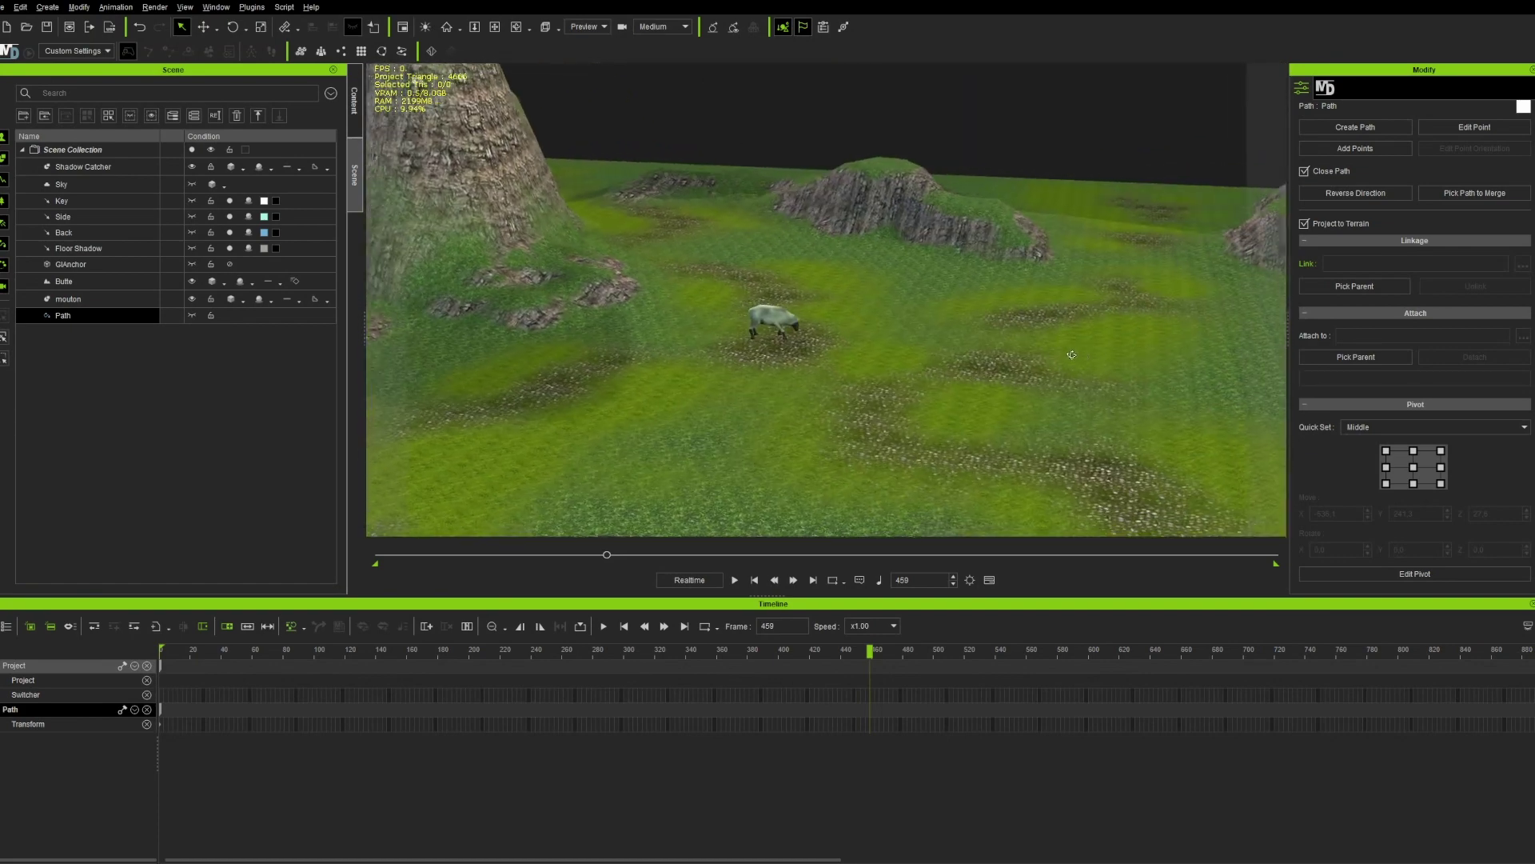
Play the mouton's walk with the path hidden, stop, and return to the first frame.
scroll(938, 349, up, 3)
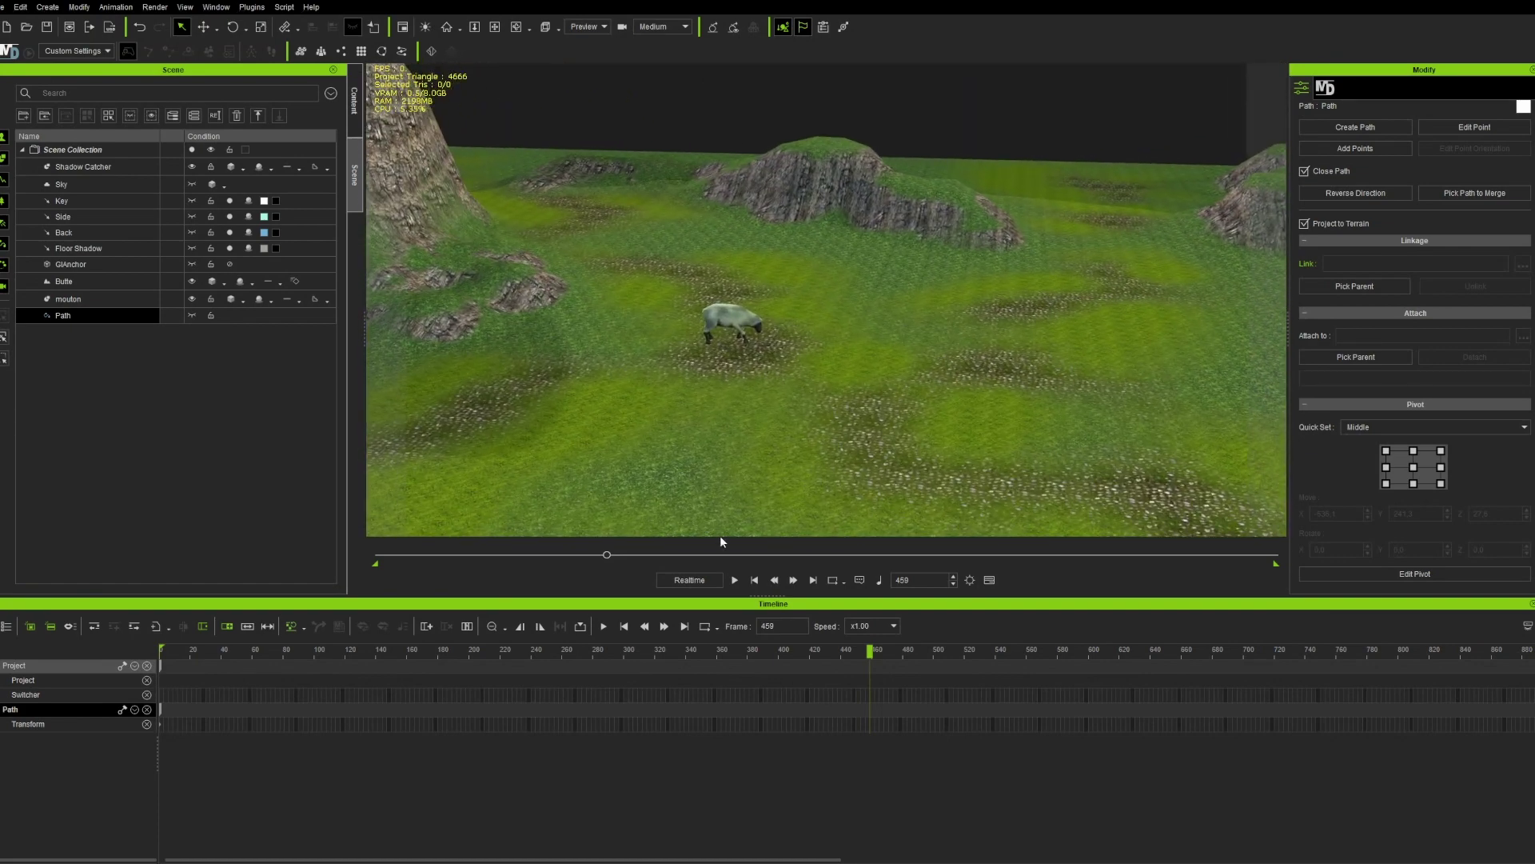
key(space)
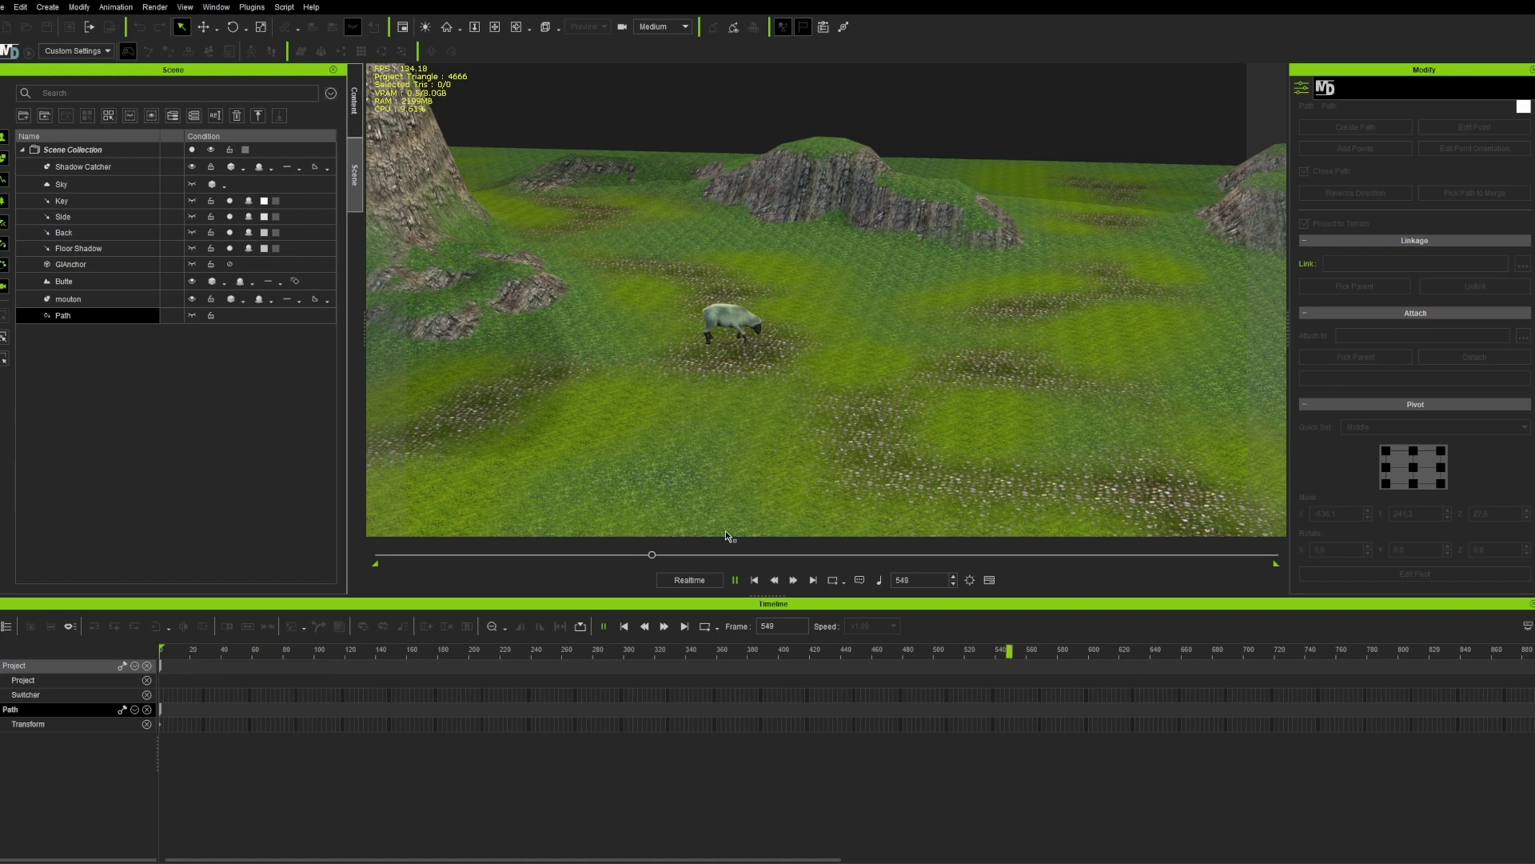
key(space)
click(755, 580)
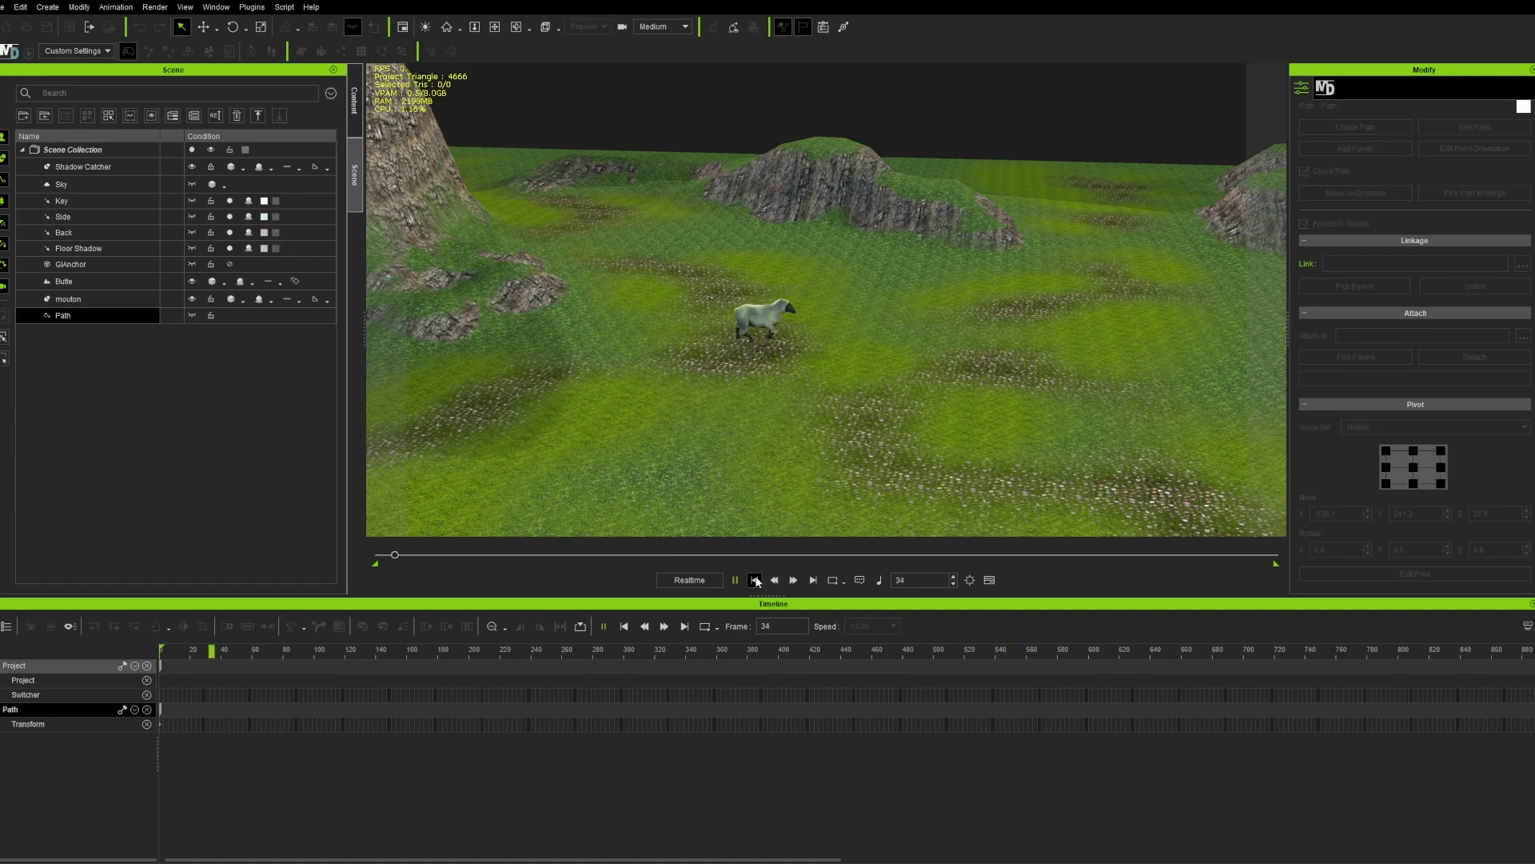
click(756, 580)
Break the mouton's Default animation clip at about frame 68 and delete the part after the break.
right_drag(748, 430, 829, 384)
scroll(829, 387, up, 4)
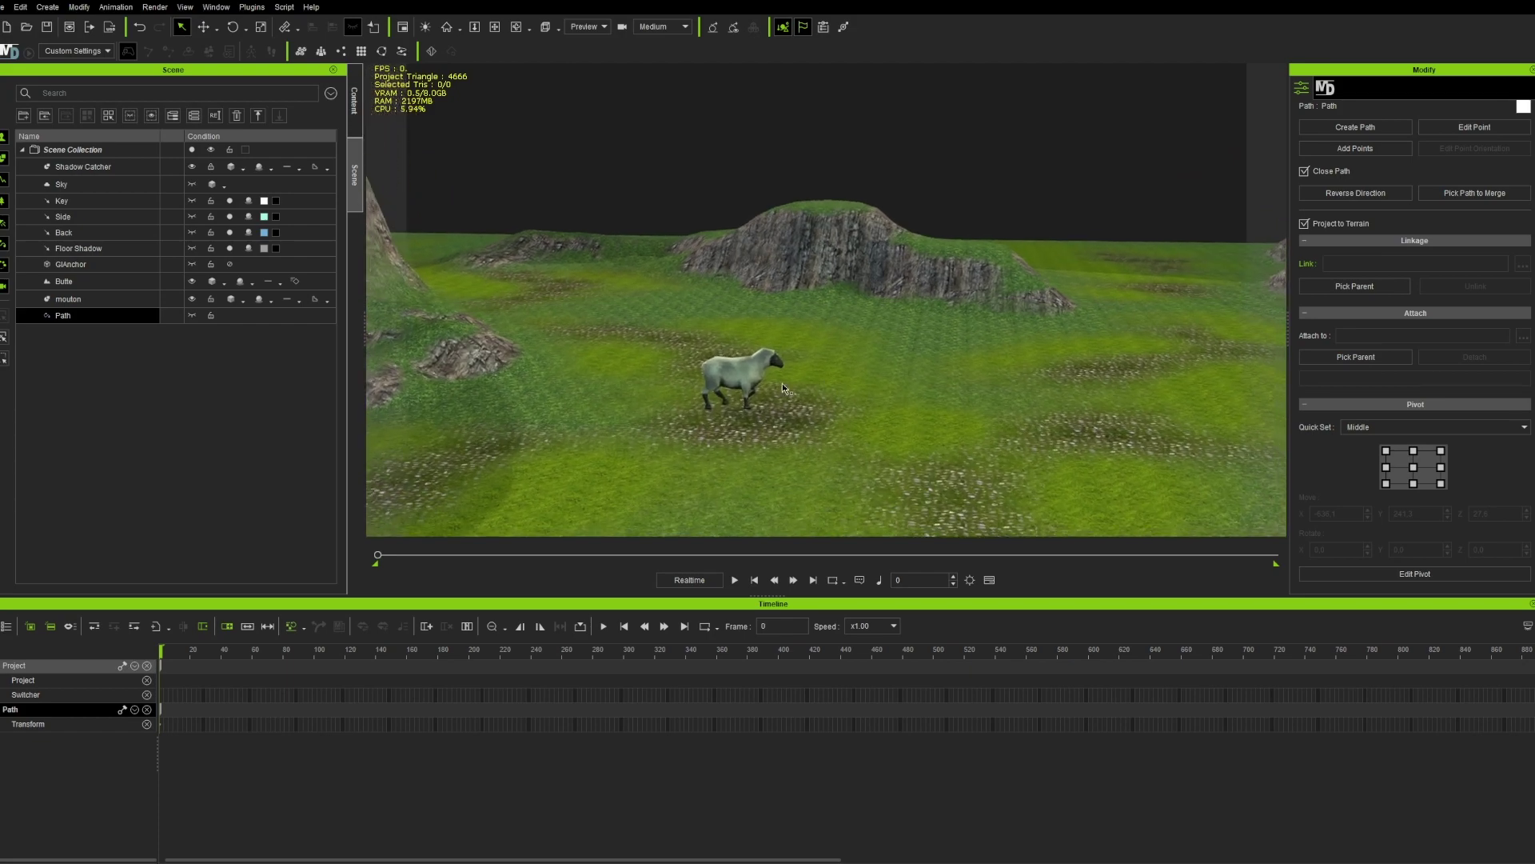
click(99, 300)
click(354, 101)
scroll(699, 374, up, 5)
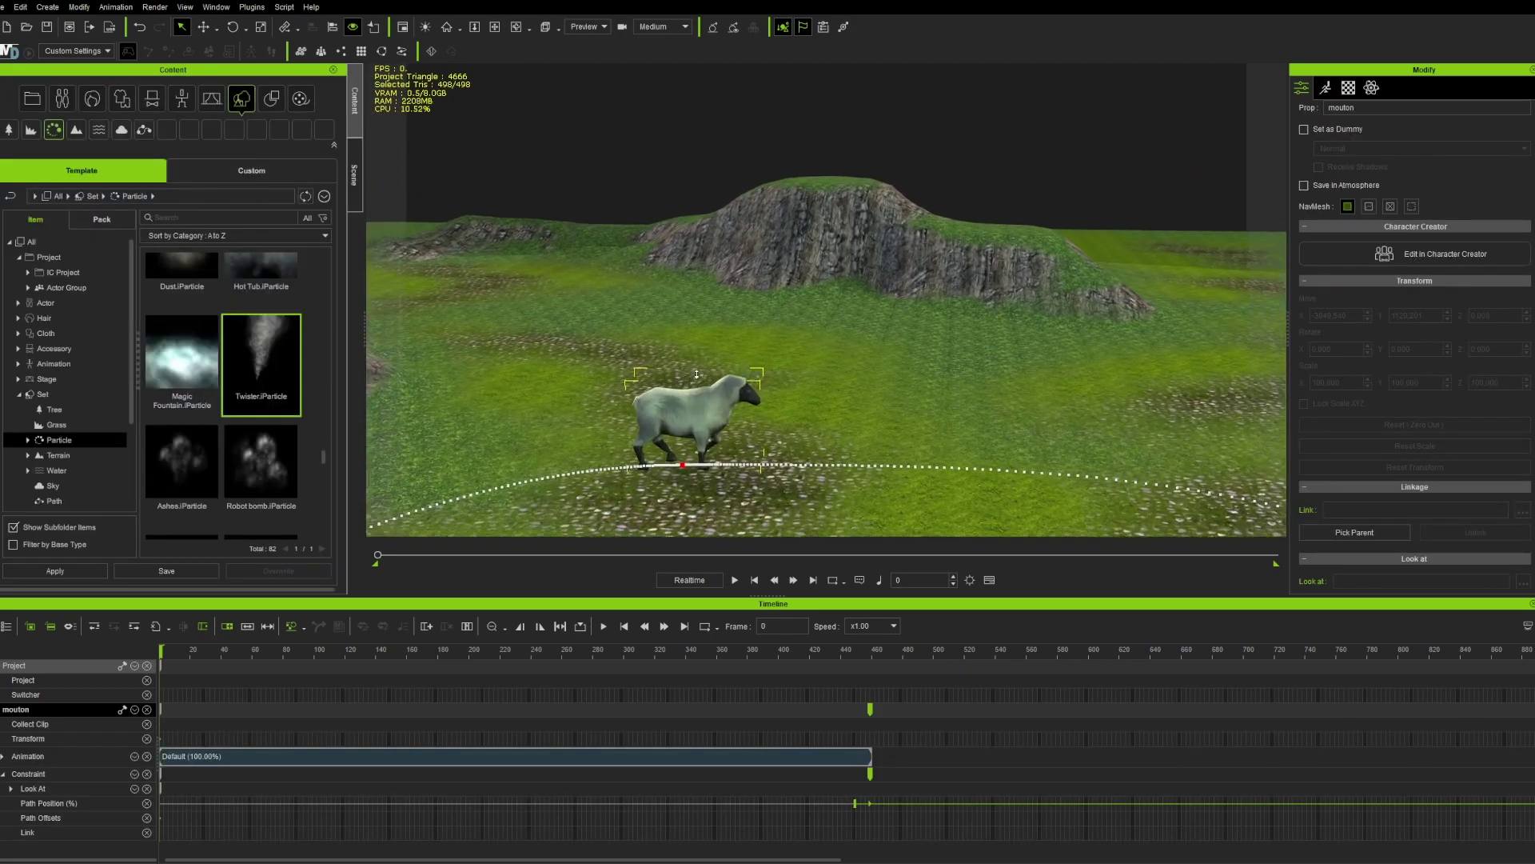
middle_drag(772, 383, 787, 307)
right_drag(787, 308, 817, 278)
drag(162, 649, 183, 650)
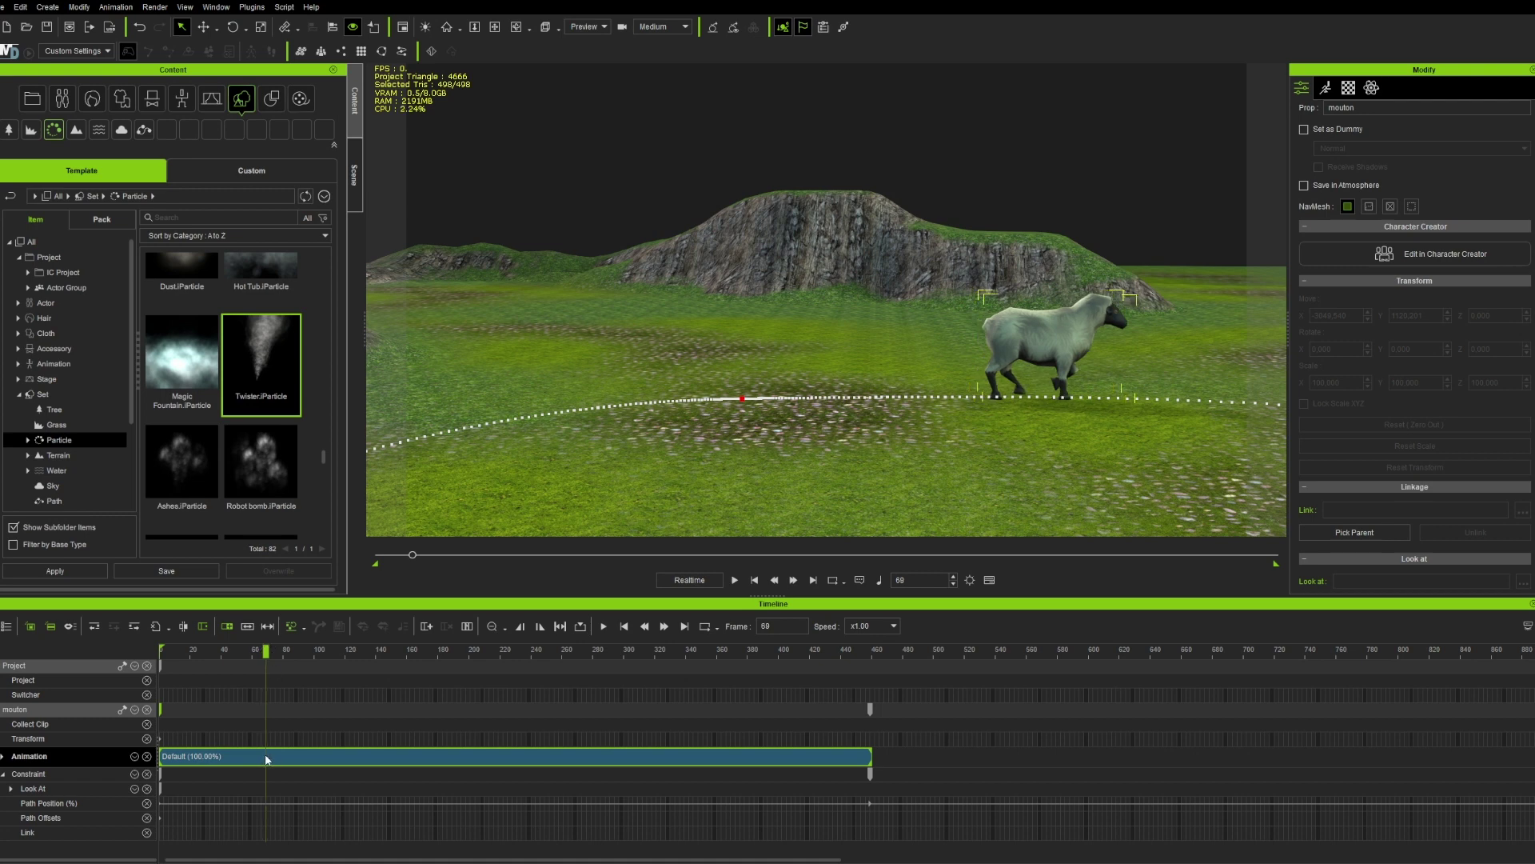
drag(267, 755, 266, 755)
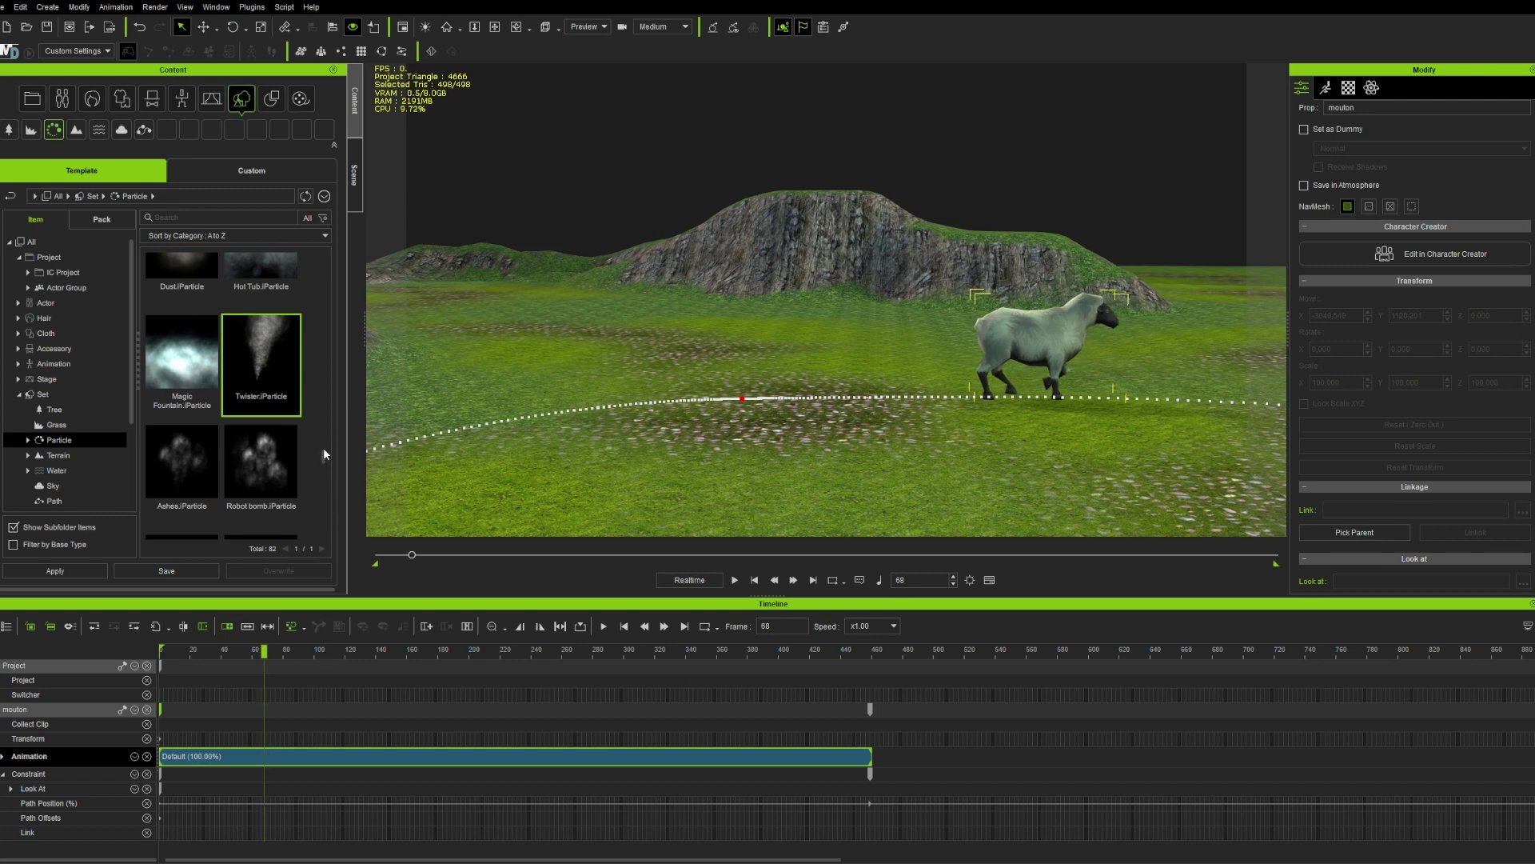
key(ctrl+b)
click(355, 755)
key(Delete)
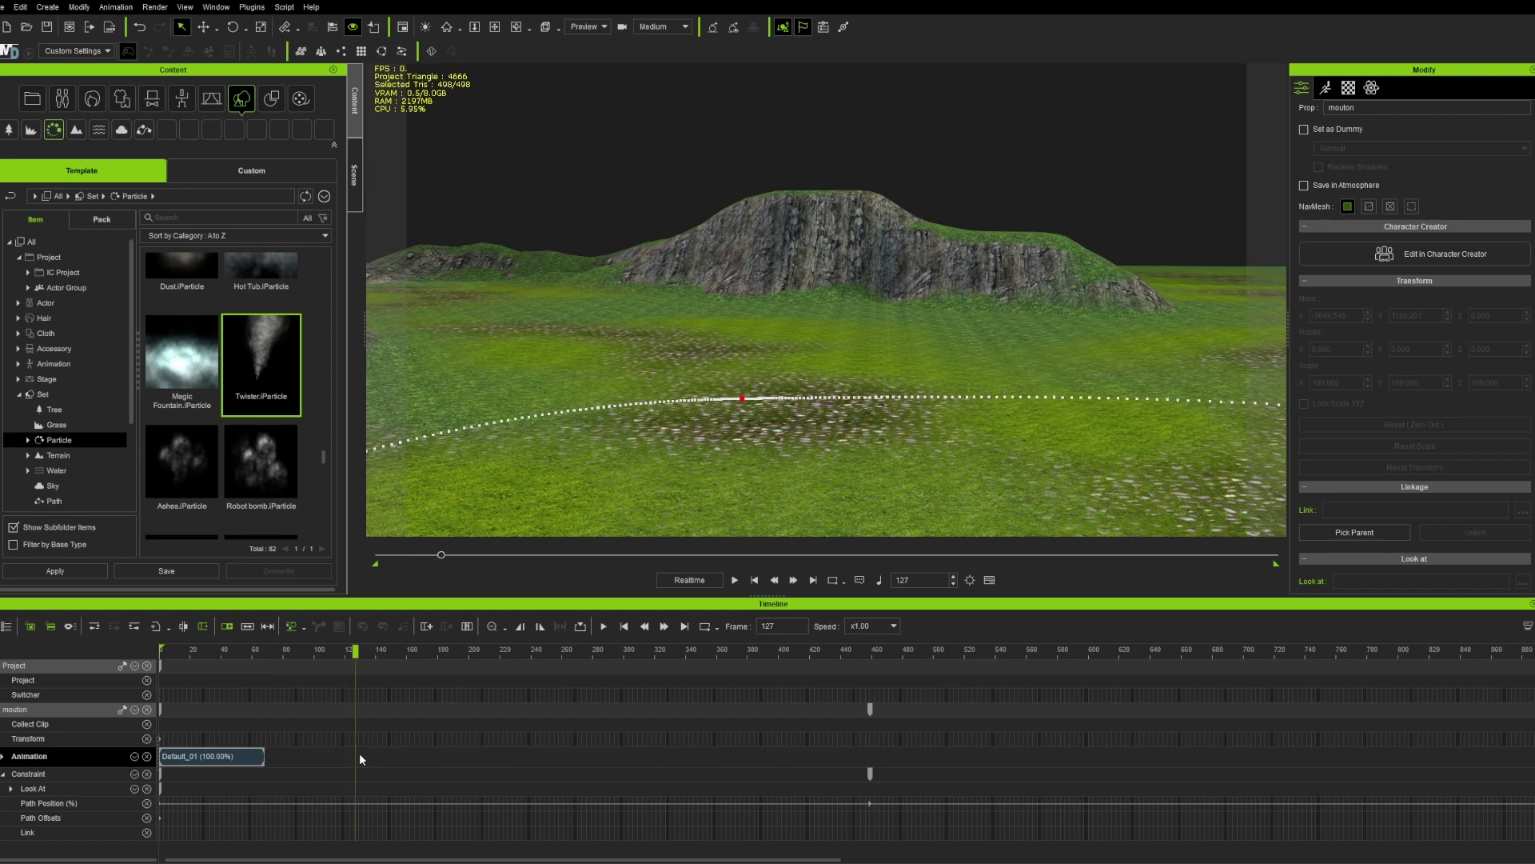
Duplicate the shortened walk clip directly after the original and play both from frame 0.
click(245, 758)
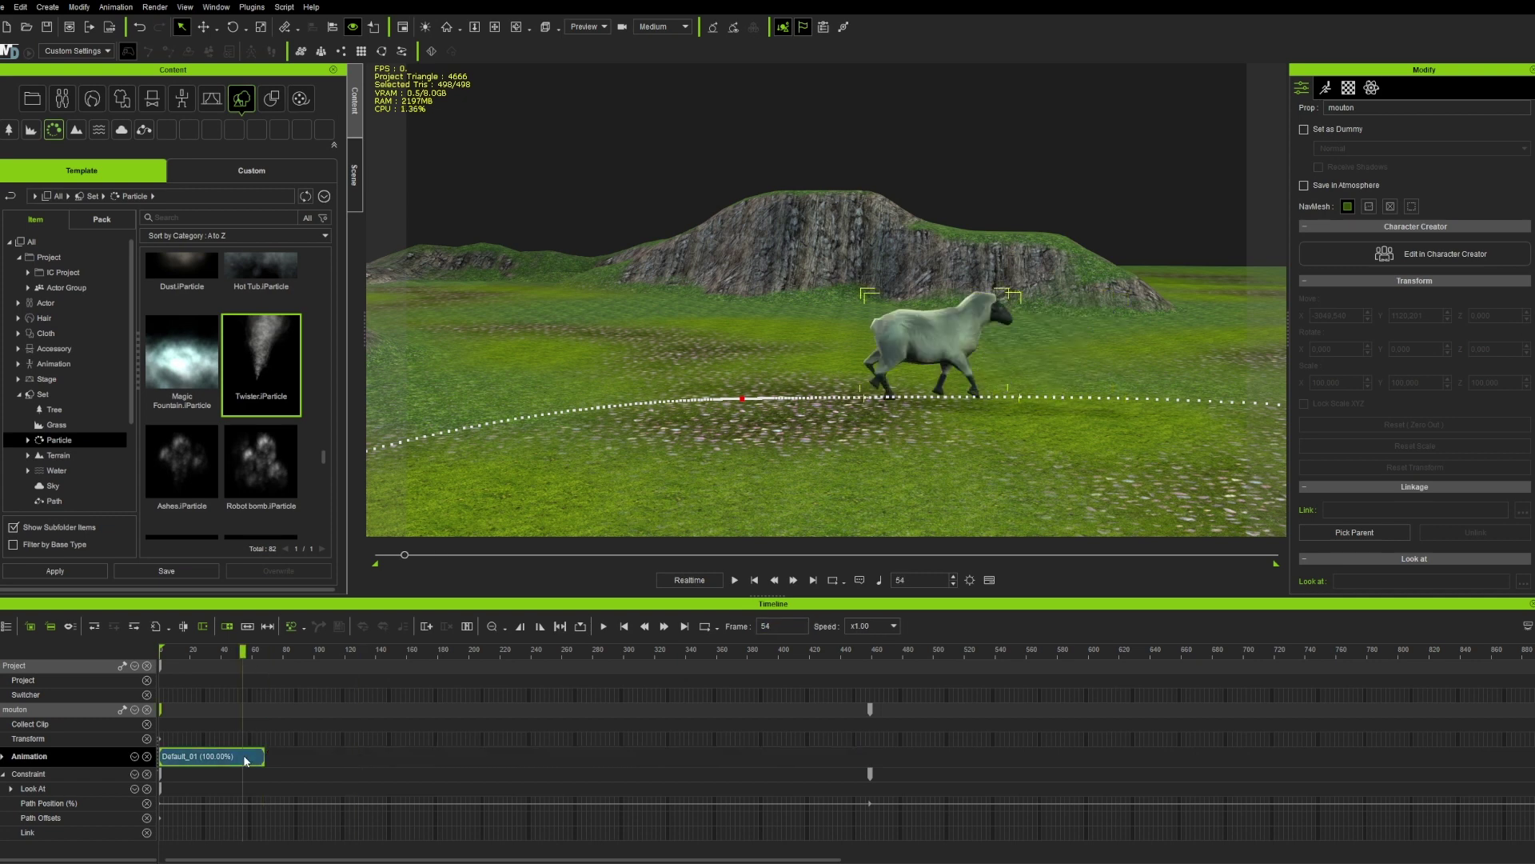
ctrl+drag(244, 758, 350, 748)
drag(338, 756, 335, 756)
drag(209, 653, 192, 654)
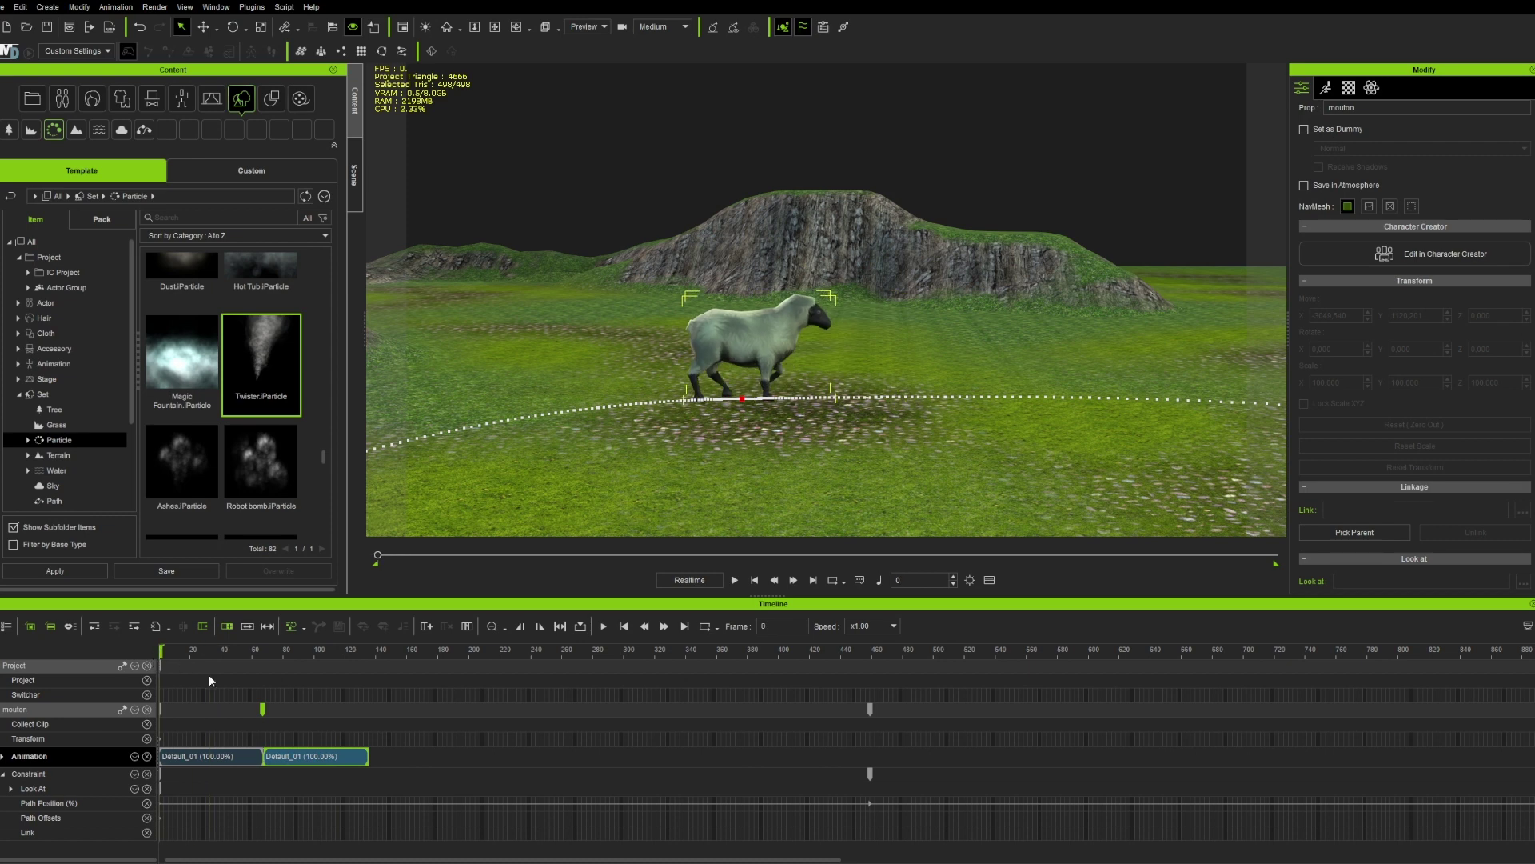
key(space)
key(space)
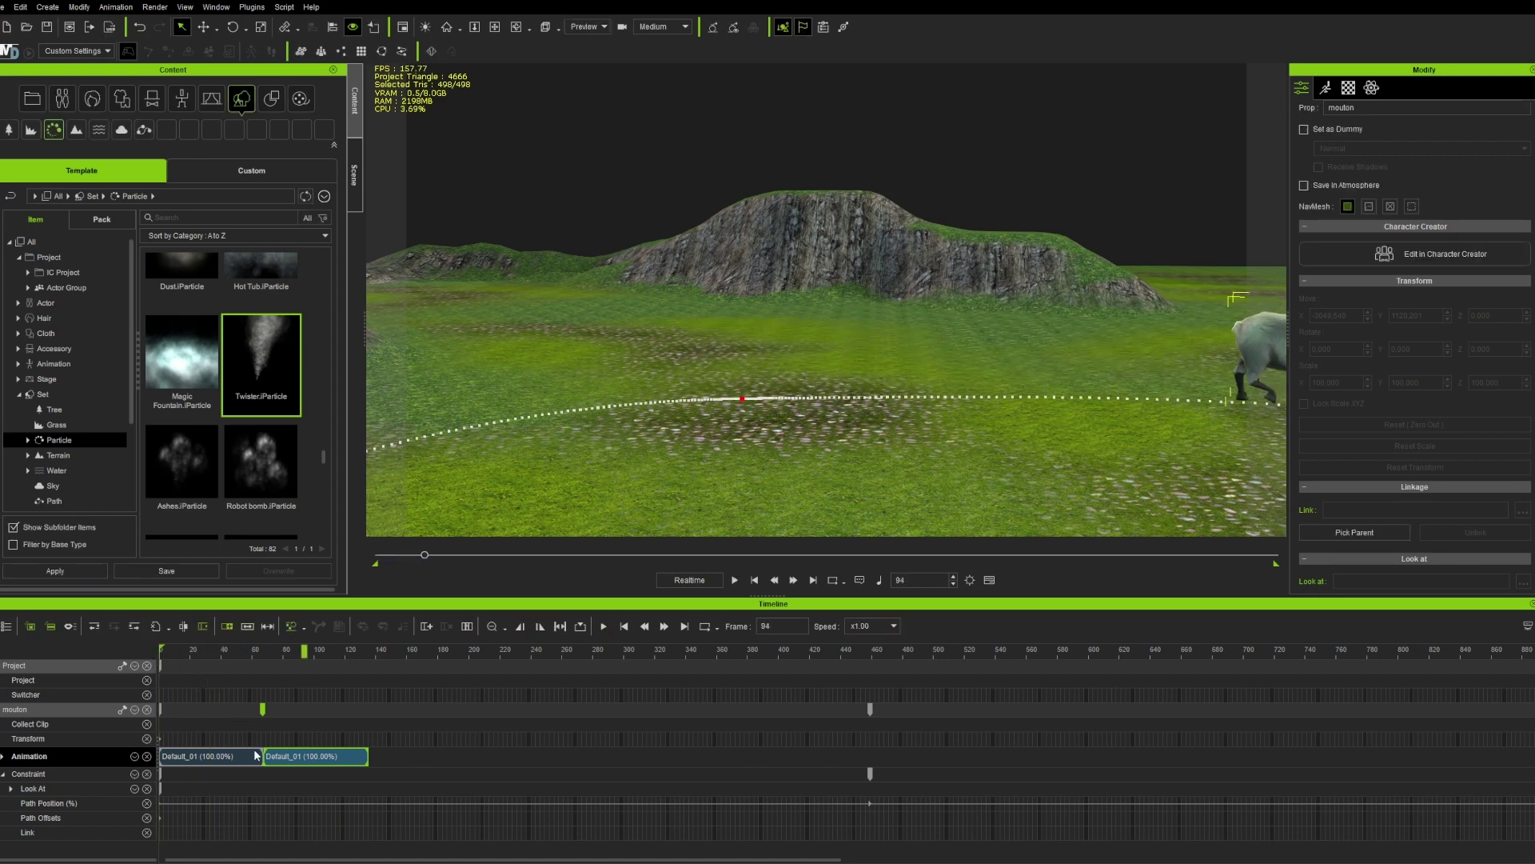
Merge the two adjacent walk clips into one clip and play the result from the start.
click(240, 756)
ctrl+click(286, 757)
click(289, 756)
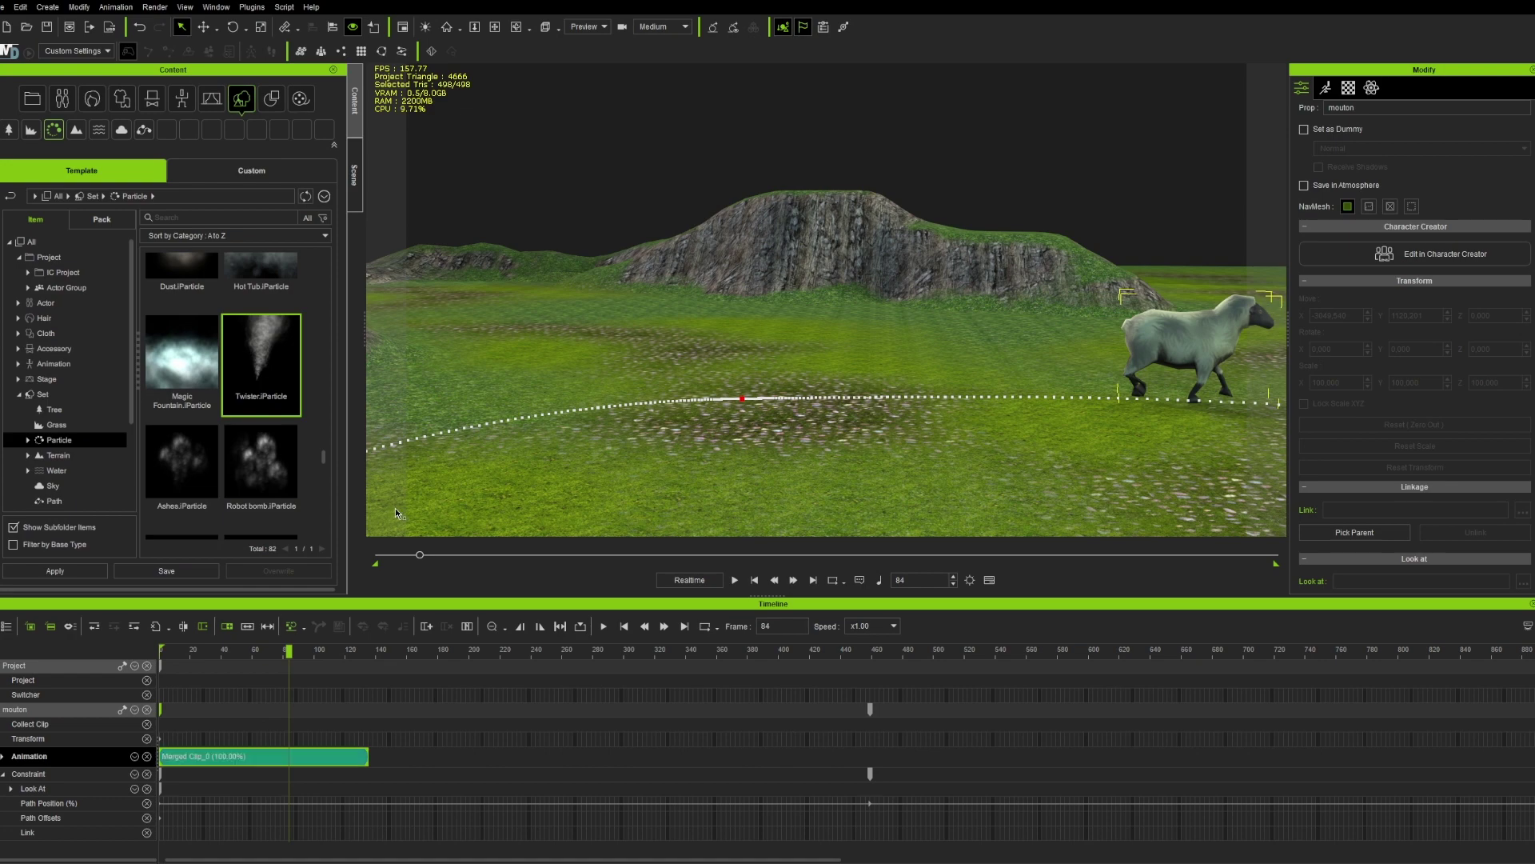
scroll(723, 408, down, 5)
right_drag(933, 314, 786, 407)
drag(260, 660, 144, 654)
key(space)
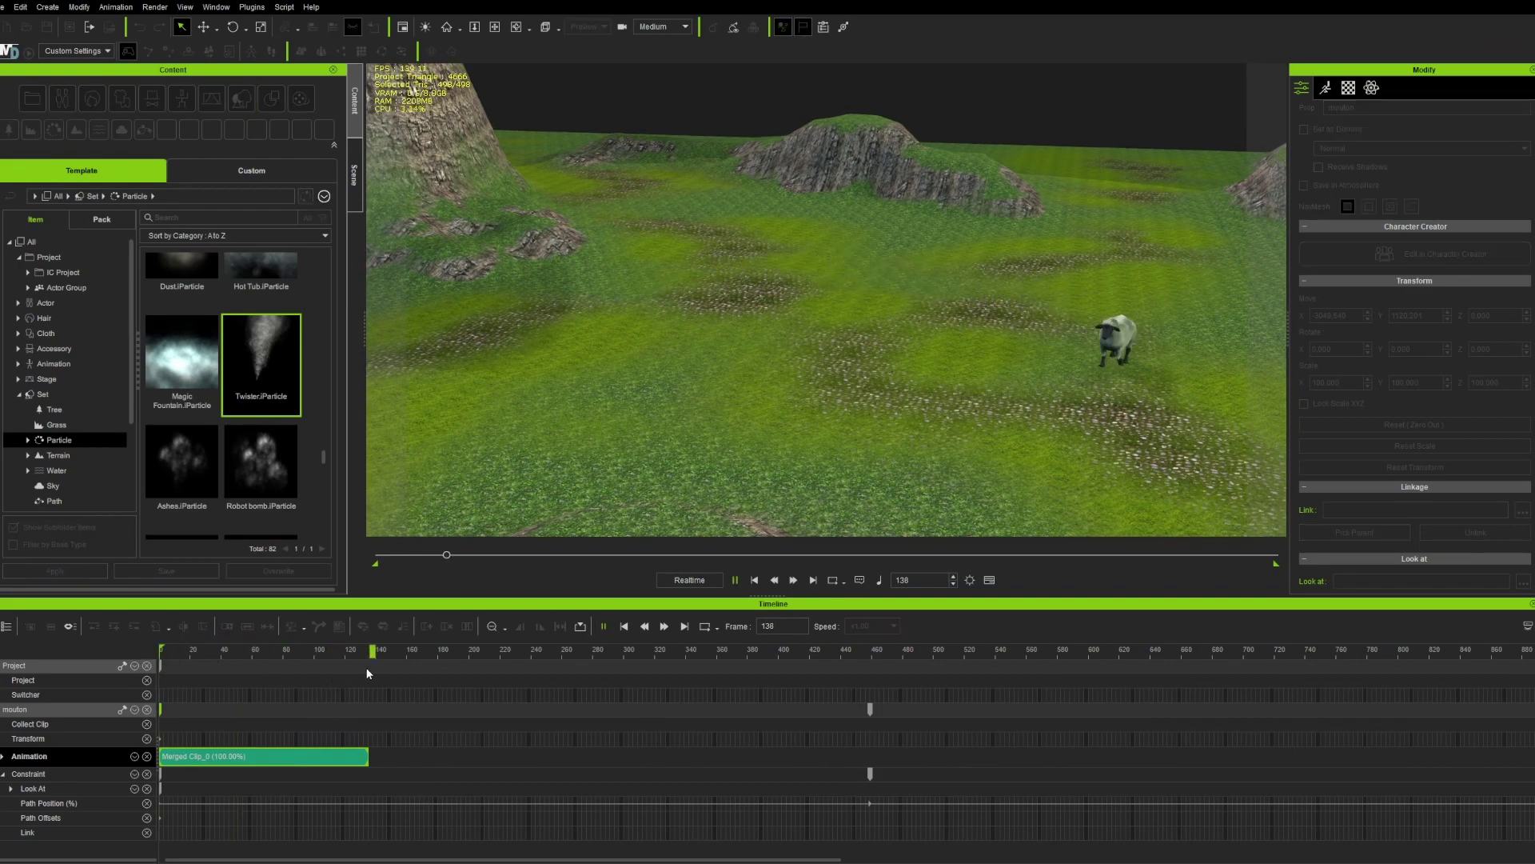
key(space)
Loop the merged walk clip out to the path key at frame 459 and play it from frame 0.
click(343, 766)
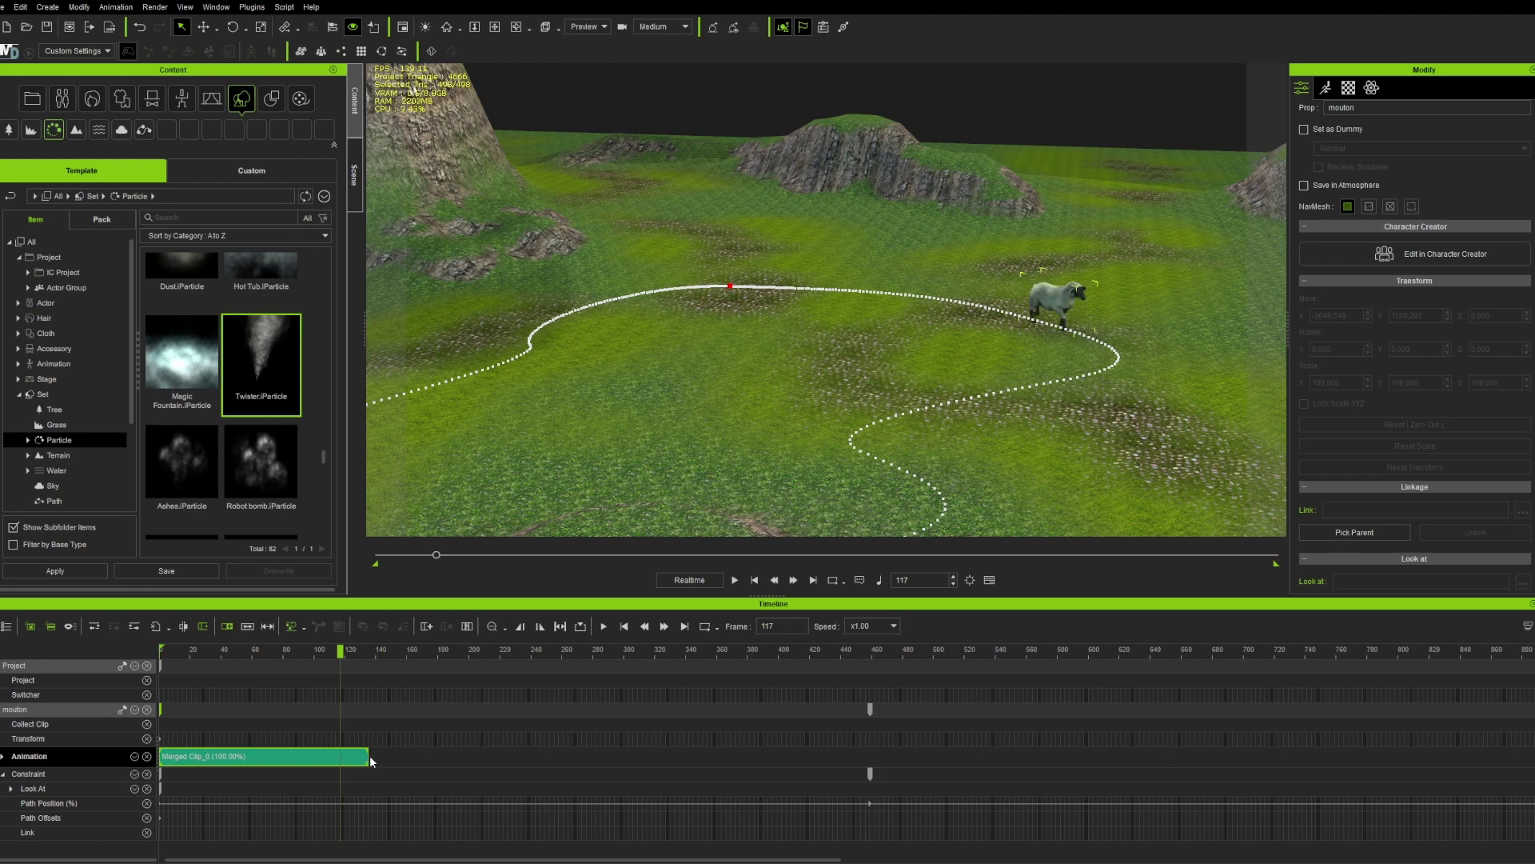
drag(366, 755, 872, 746)
drag(213, 654, 159, 662)
key(space)
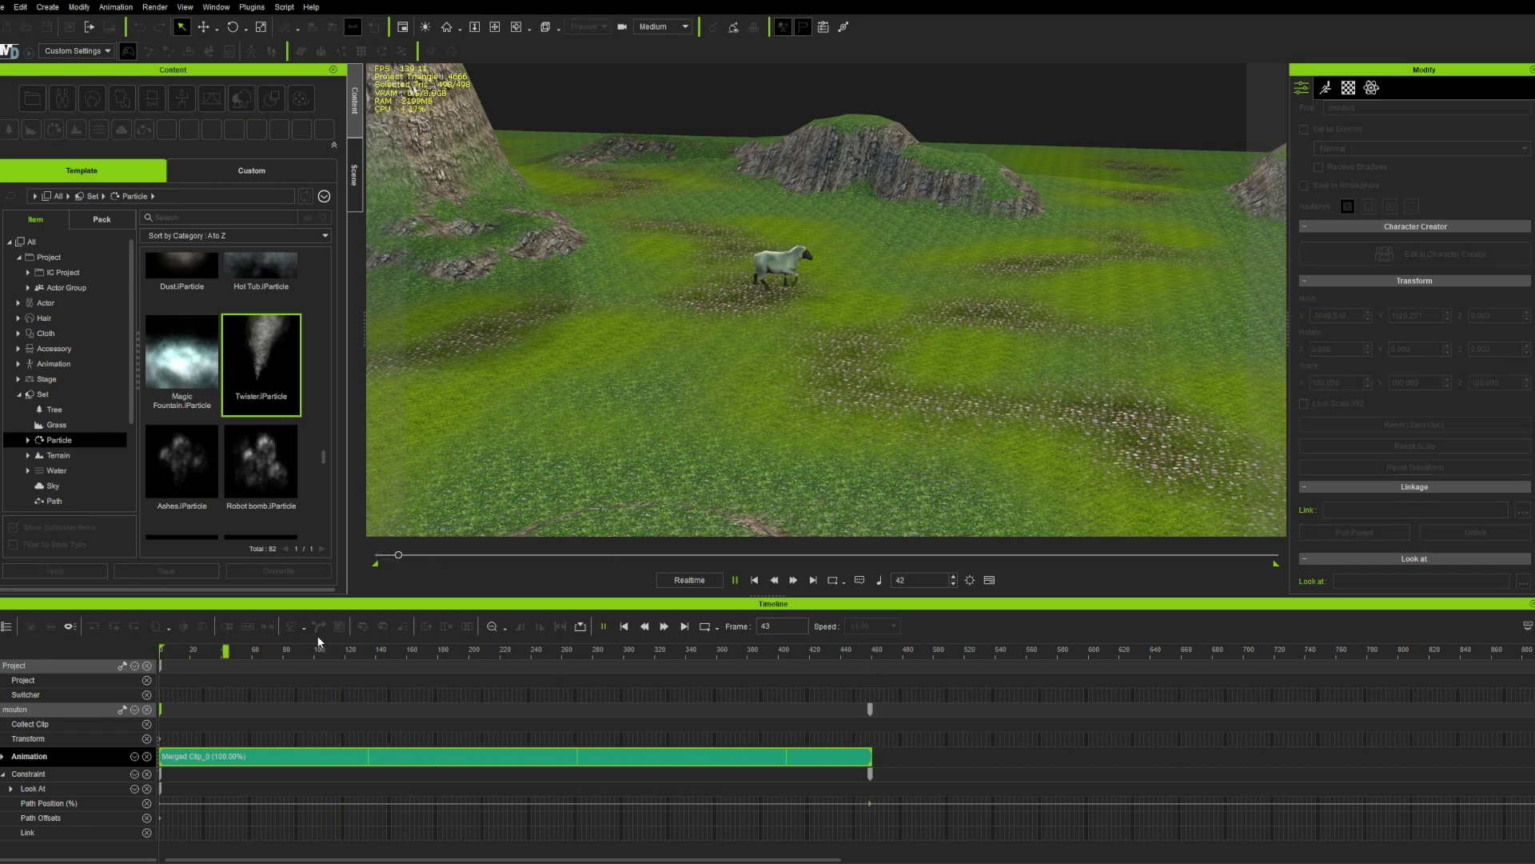
key(space)
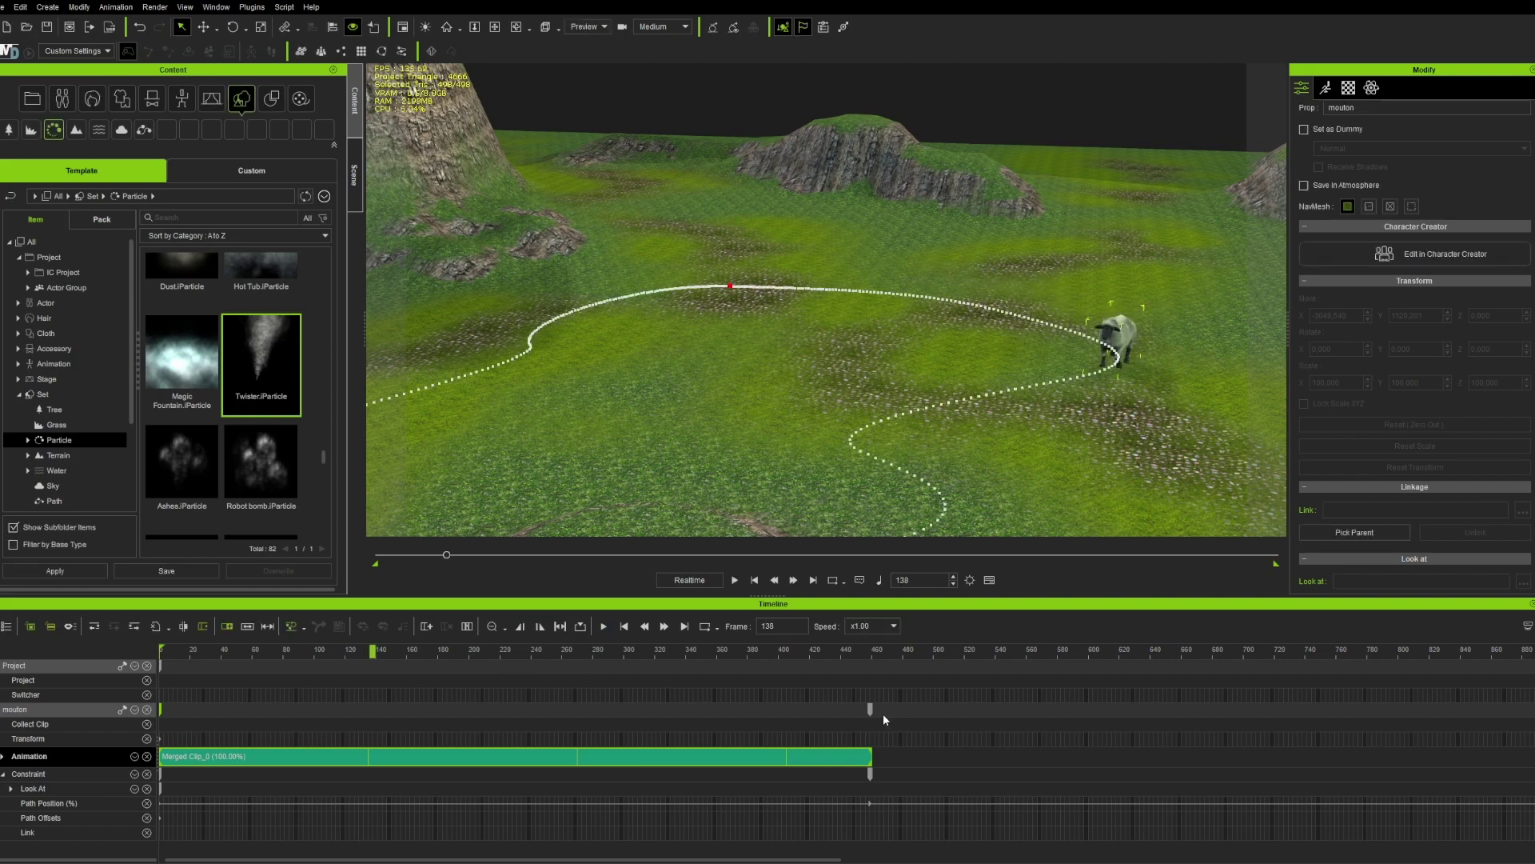
Move the mouton's last path key to frame 797 and speed up the merged clip to about 149%, checking the playback.
click(870, 708)
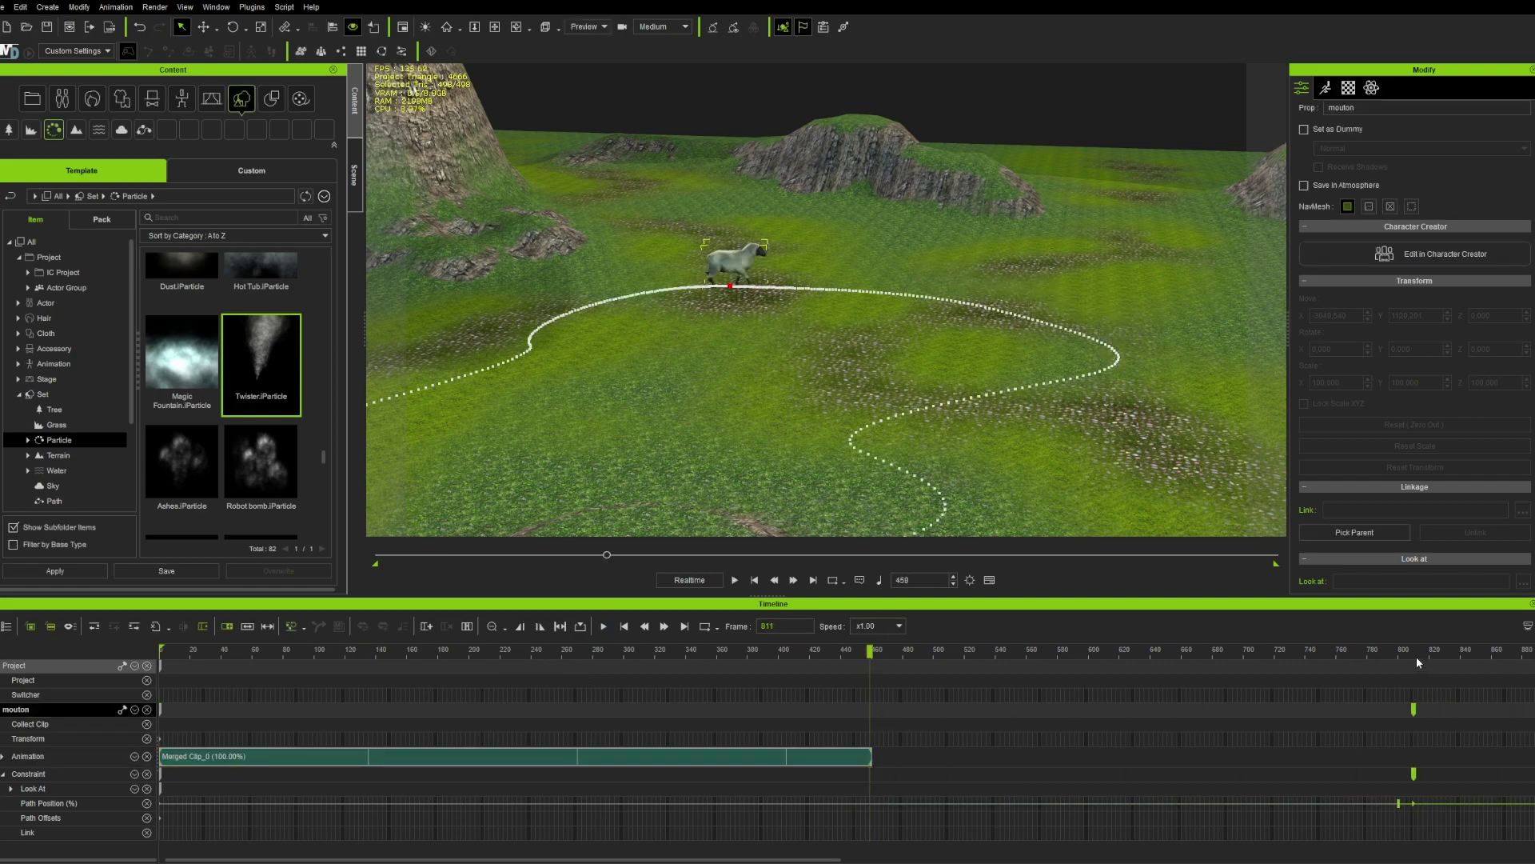
click(1395, 656)
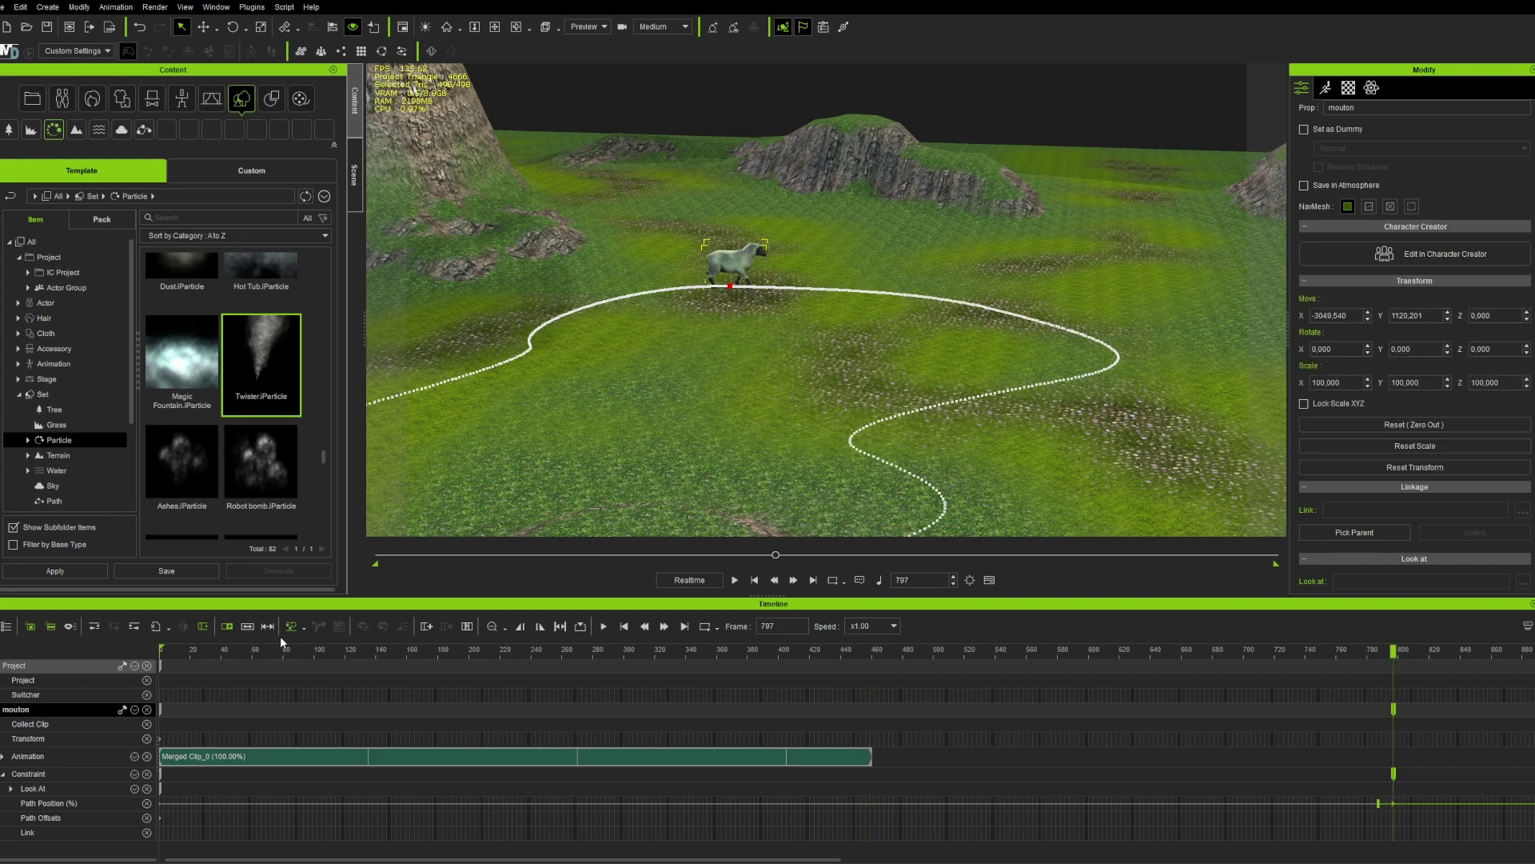
click(843, 752)
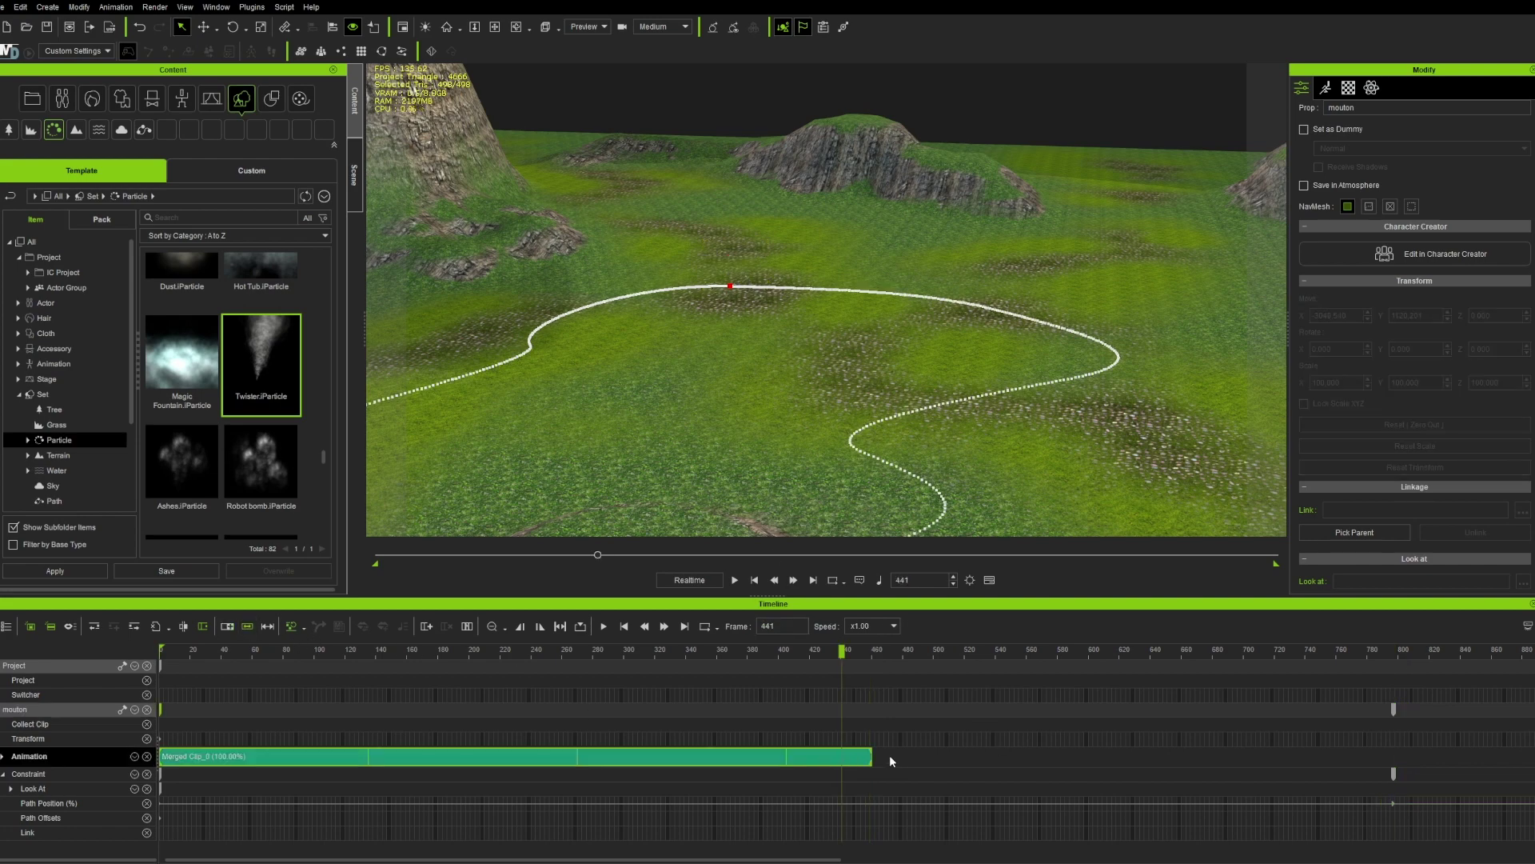
drag(839, 757, 638, 757)
click(755, 579)
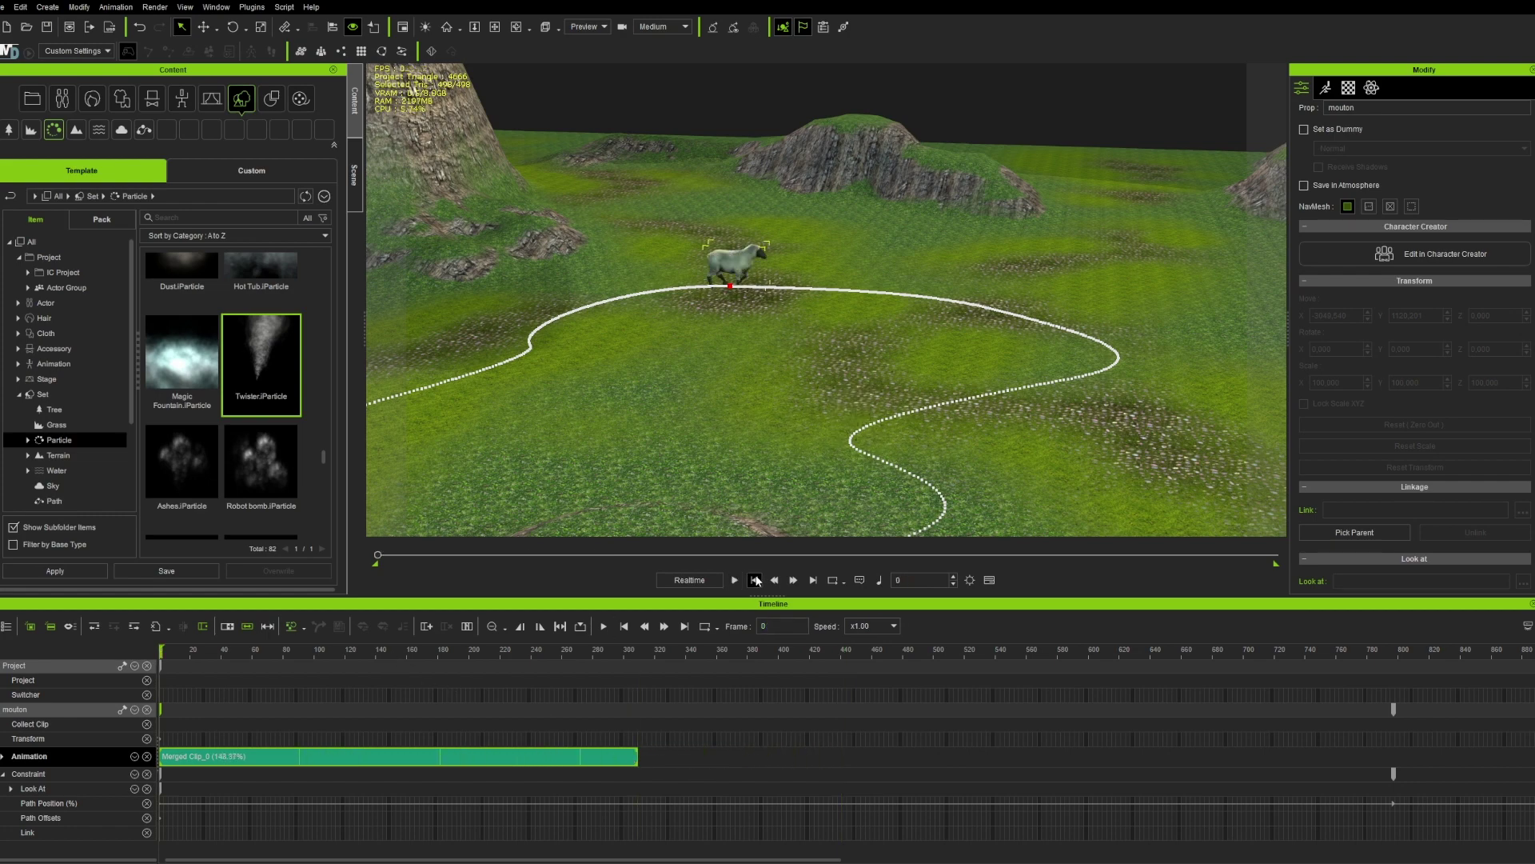
click(736, 580)
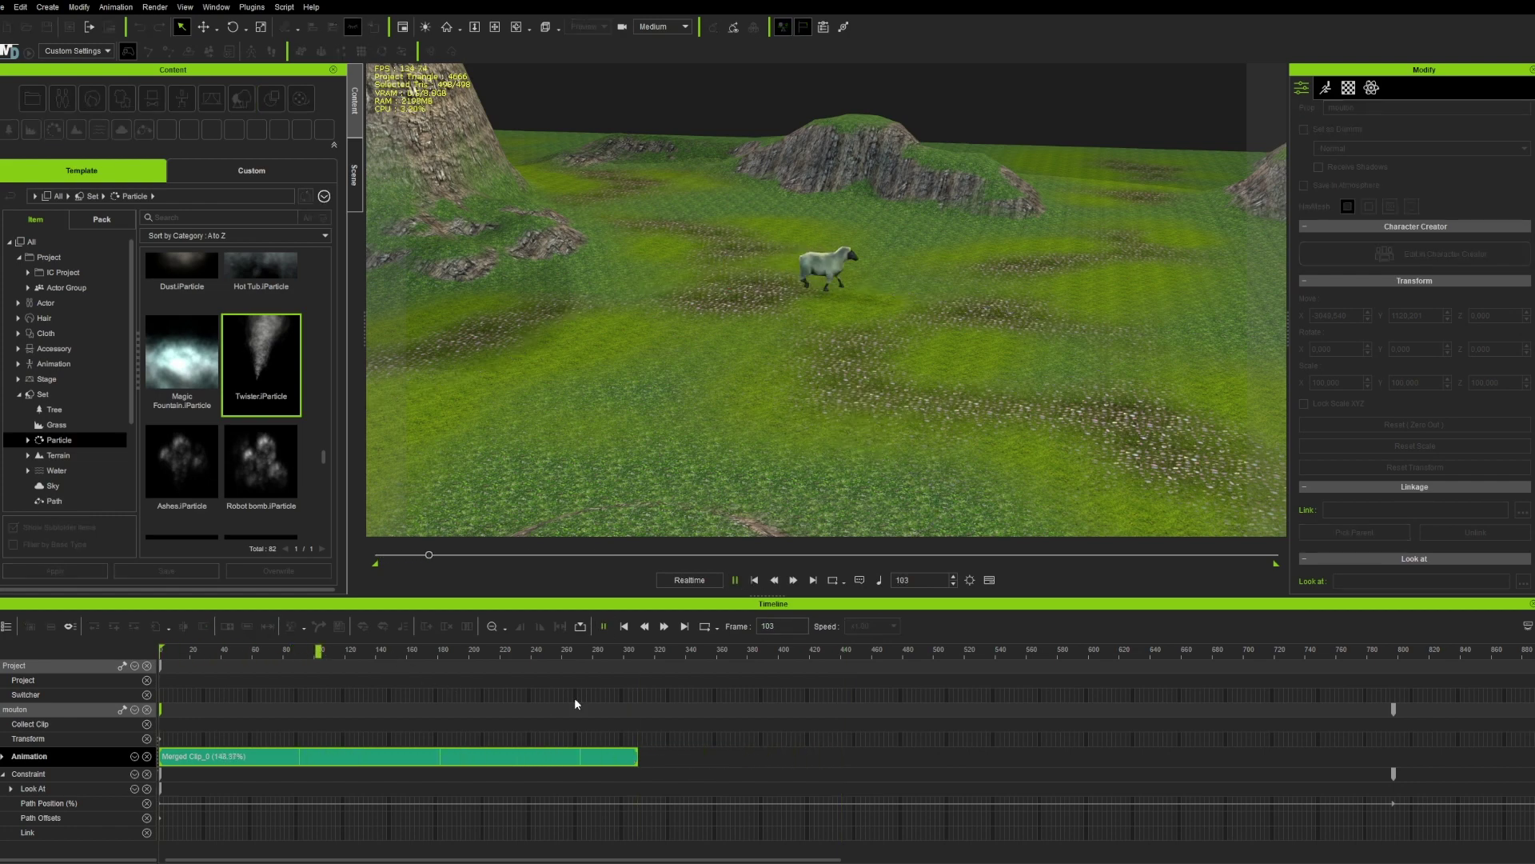
key(space)
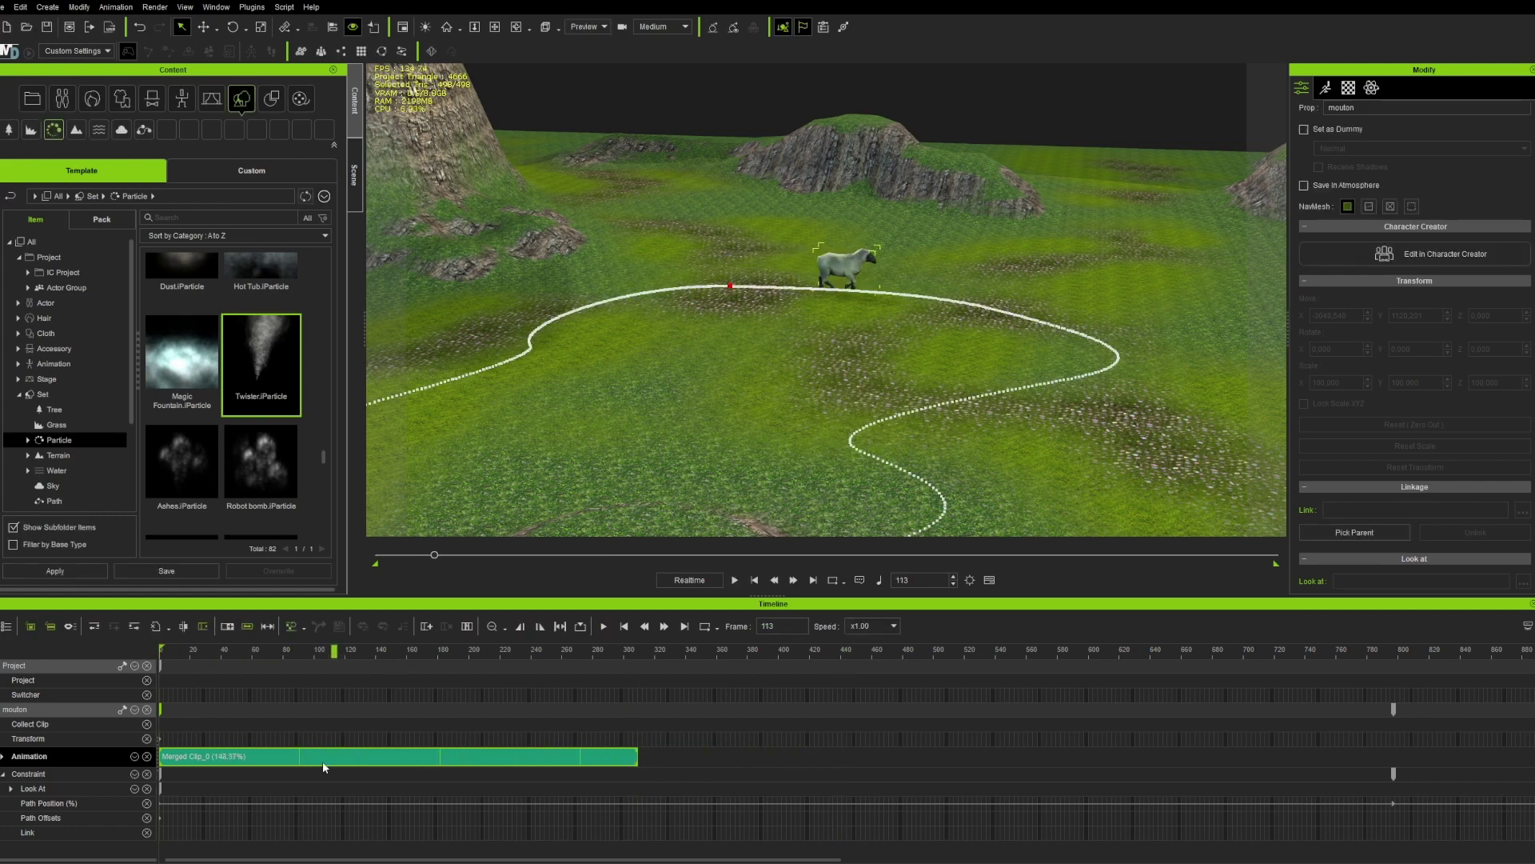
Set the transition curve of the mouton's path position to Linear and replay the walk from frame 0.
double_click(174, 802)
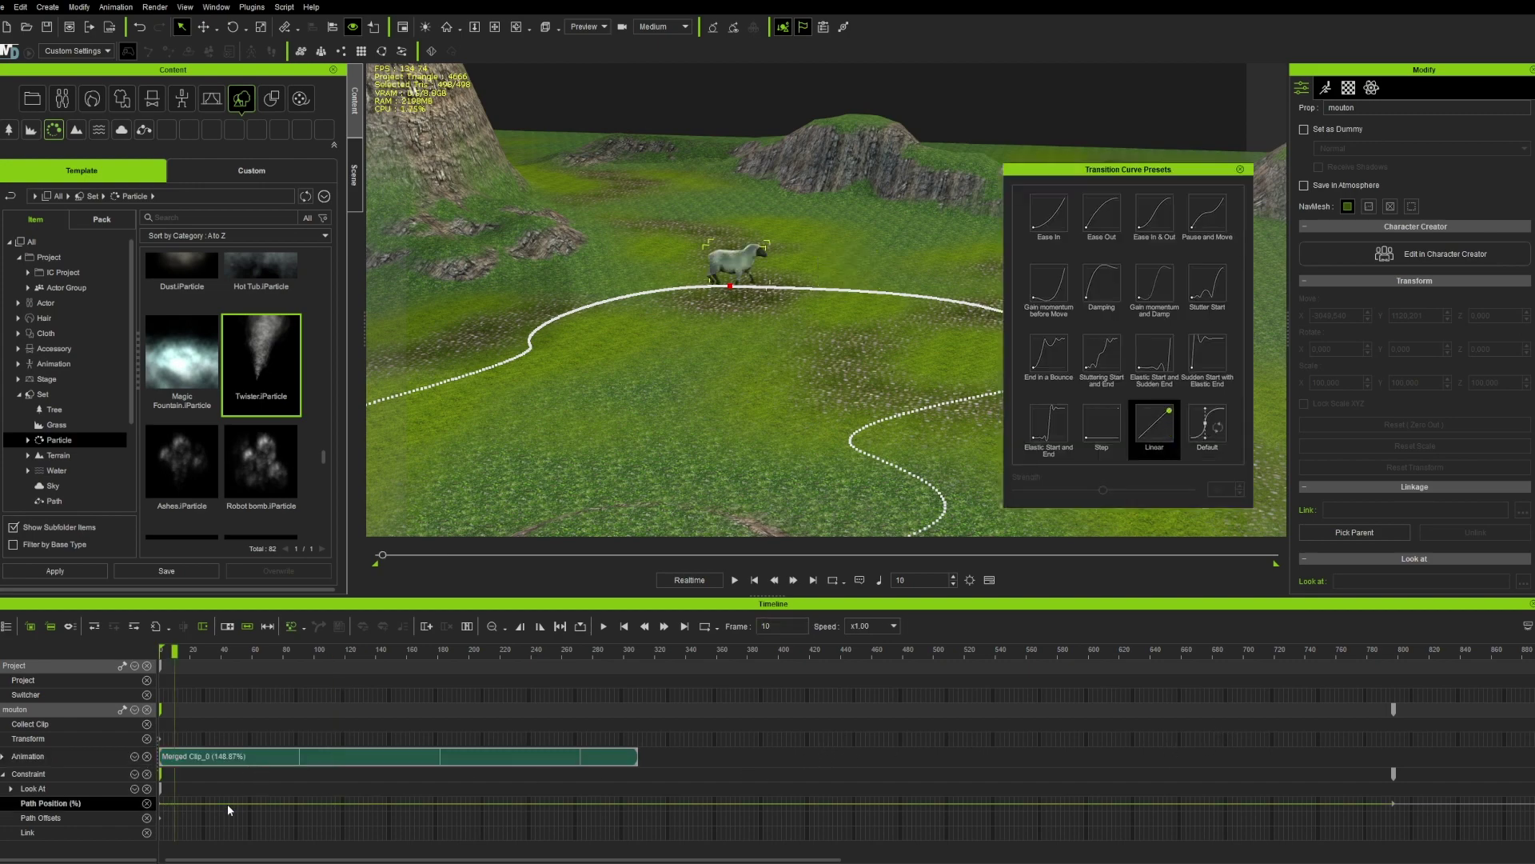
click(1424, 801)
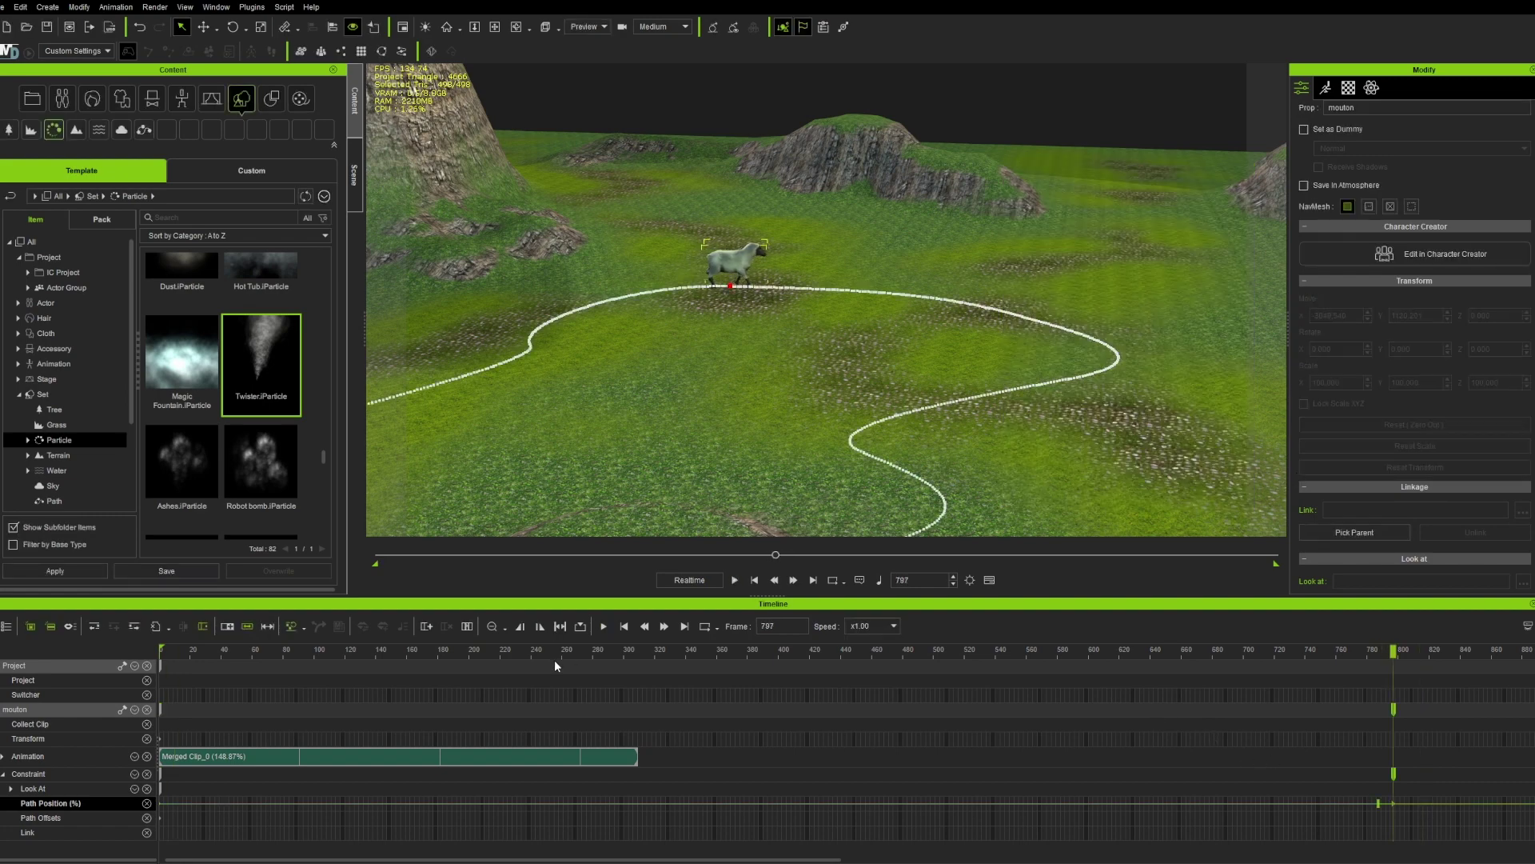
click(754, 580)
key(space)
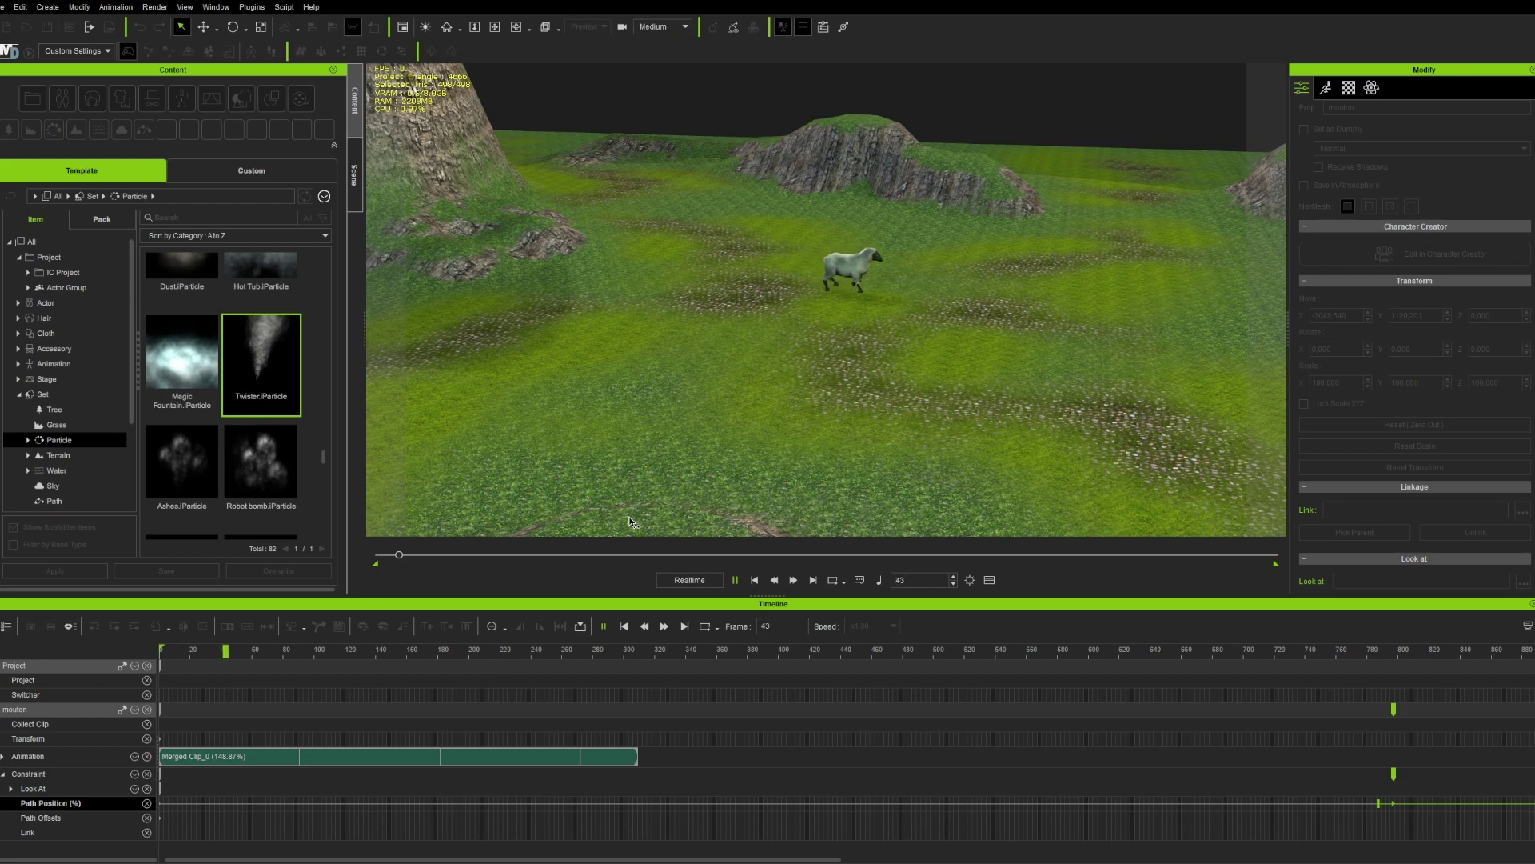
key(space)
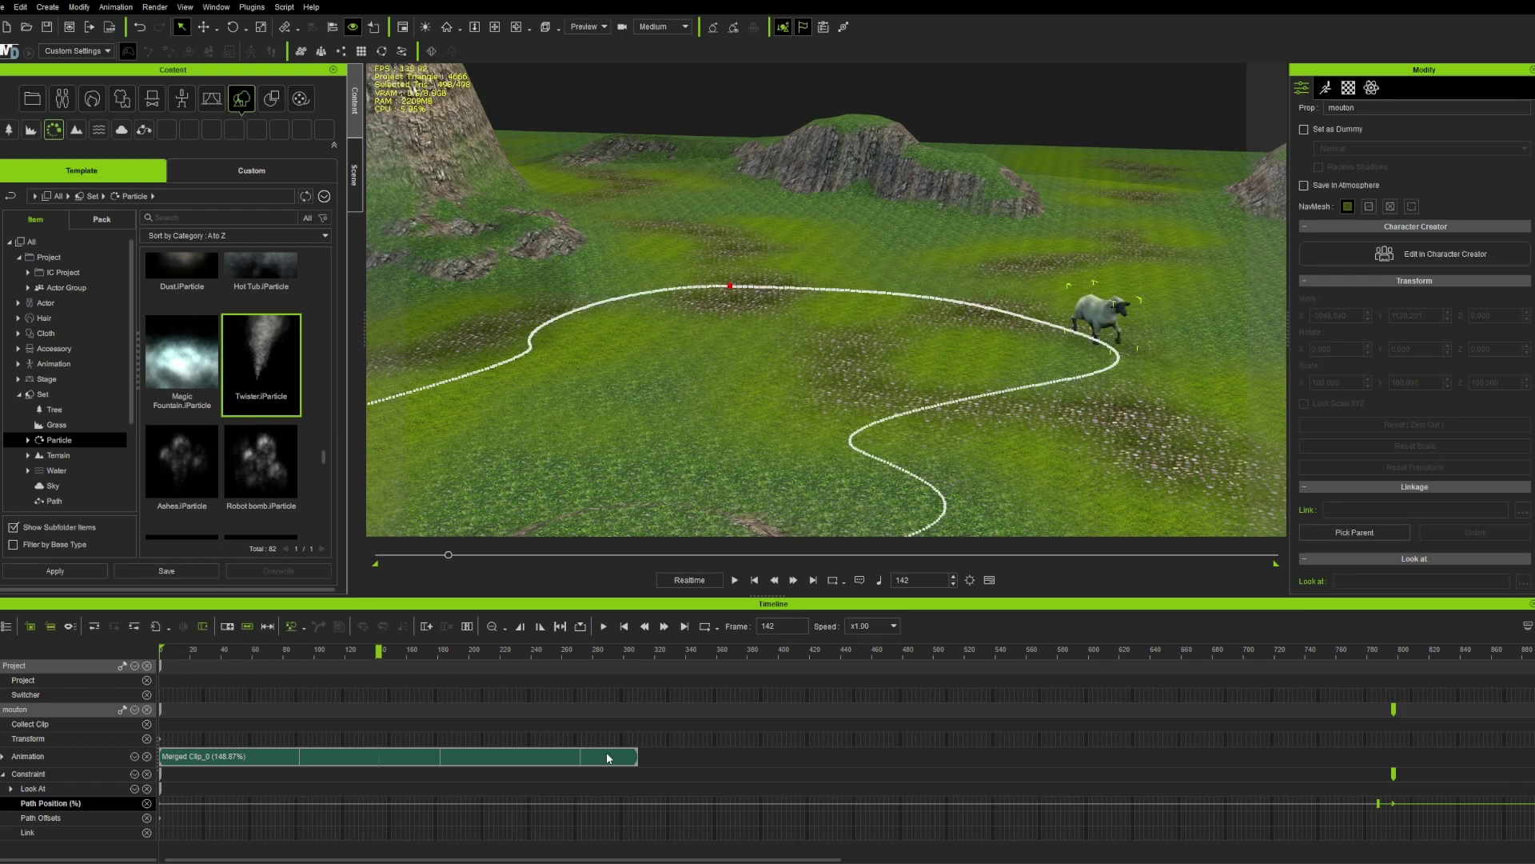
Compress the merged clip to end at frame 273, move the last path key to frame 1449, and check the playback.
click(606, 757)
drag(636, 757, 581, 758)
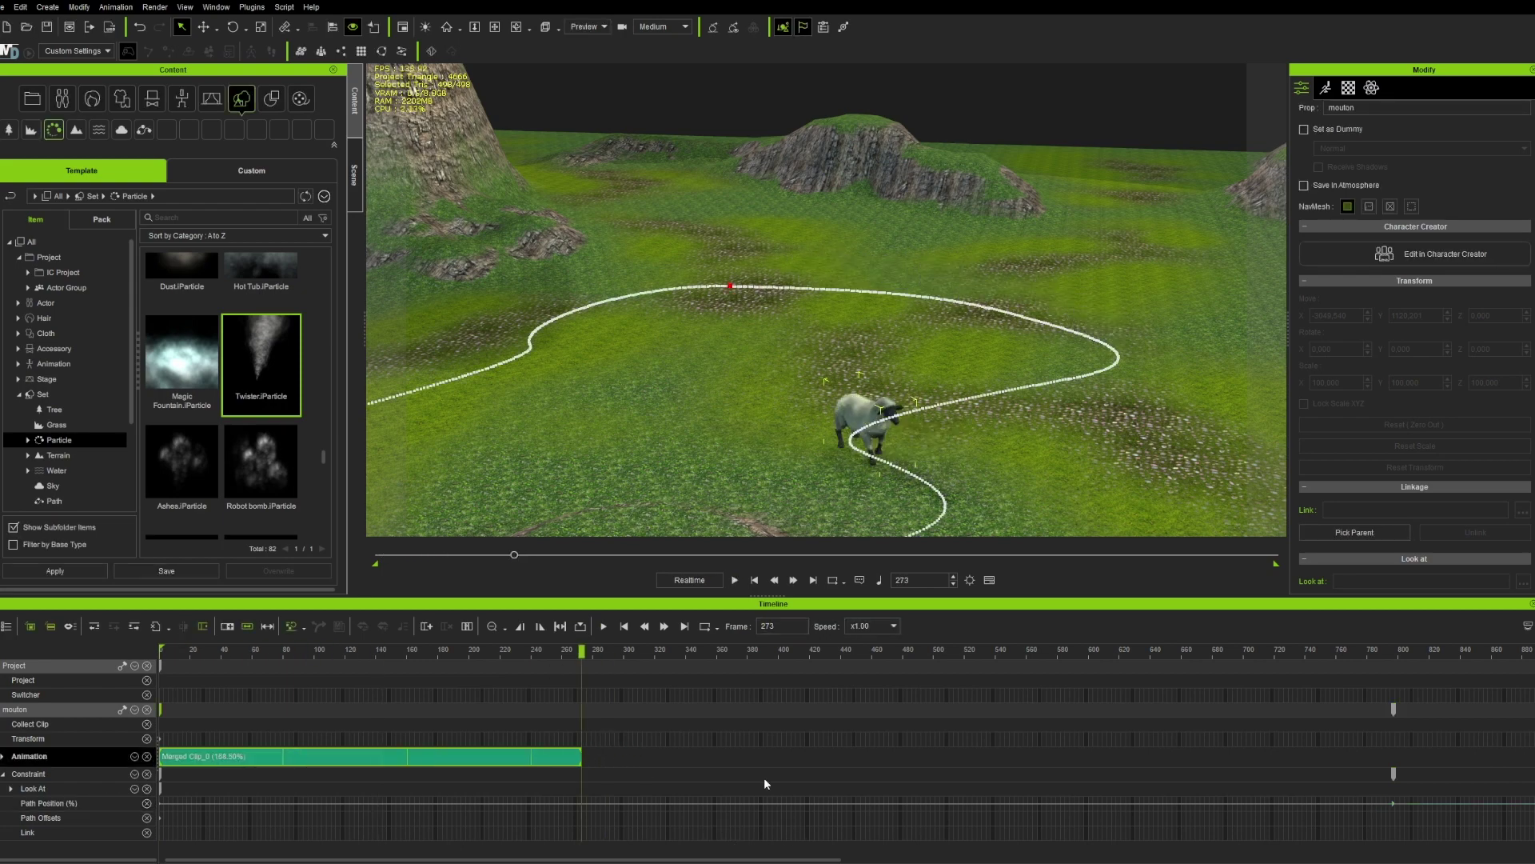
click(493, 626)
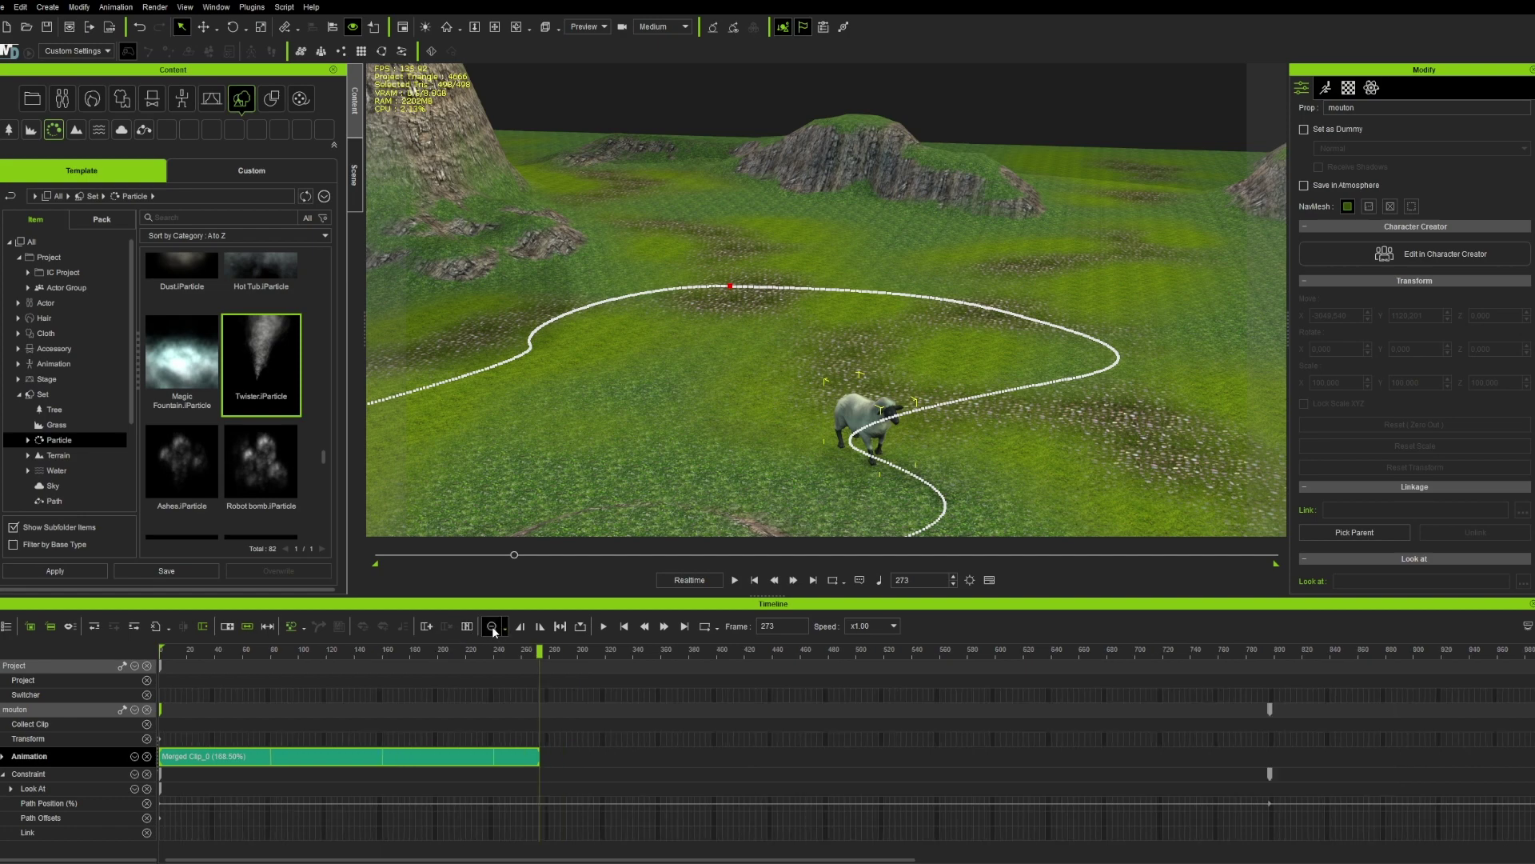
drag(889, 709, 893, 709)
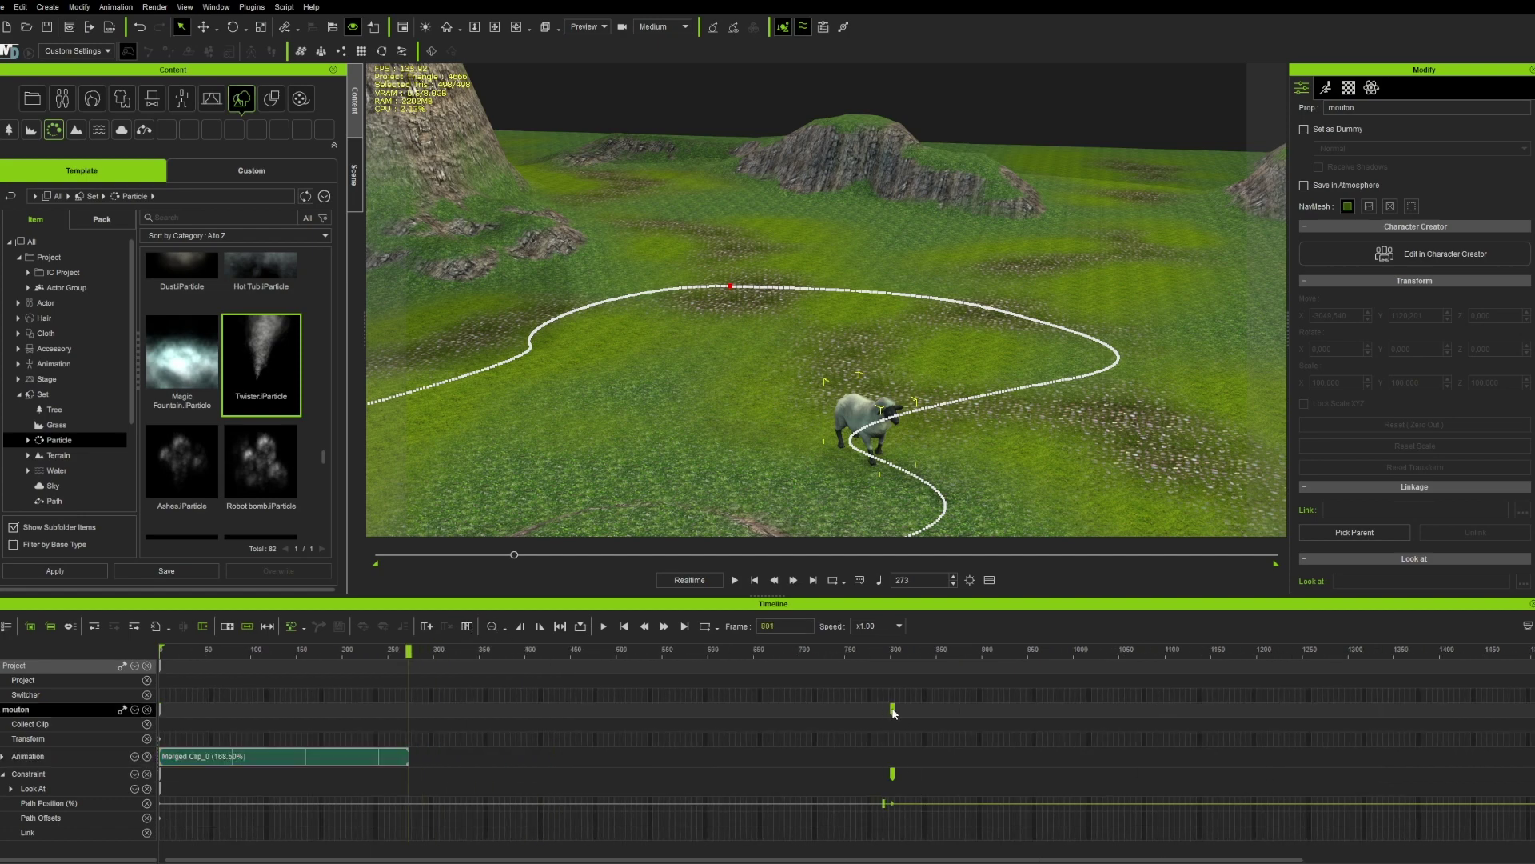
drag(1459, 691, 1484, 665)
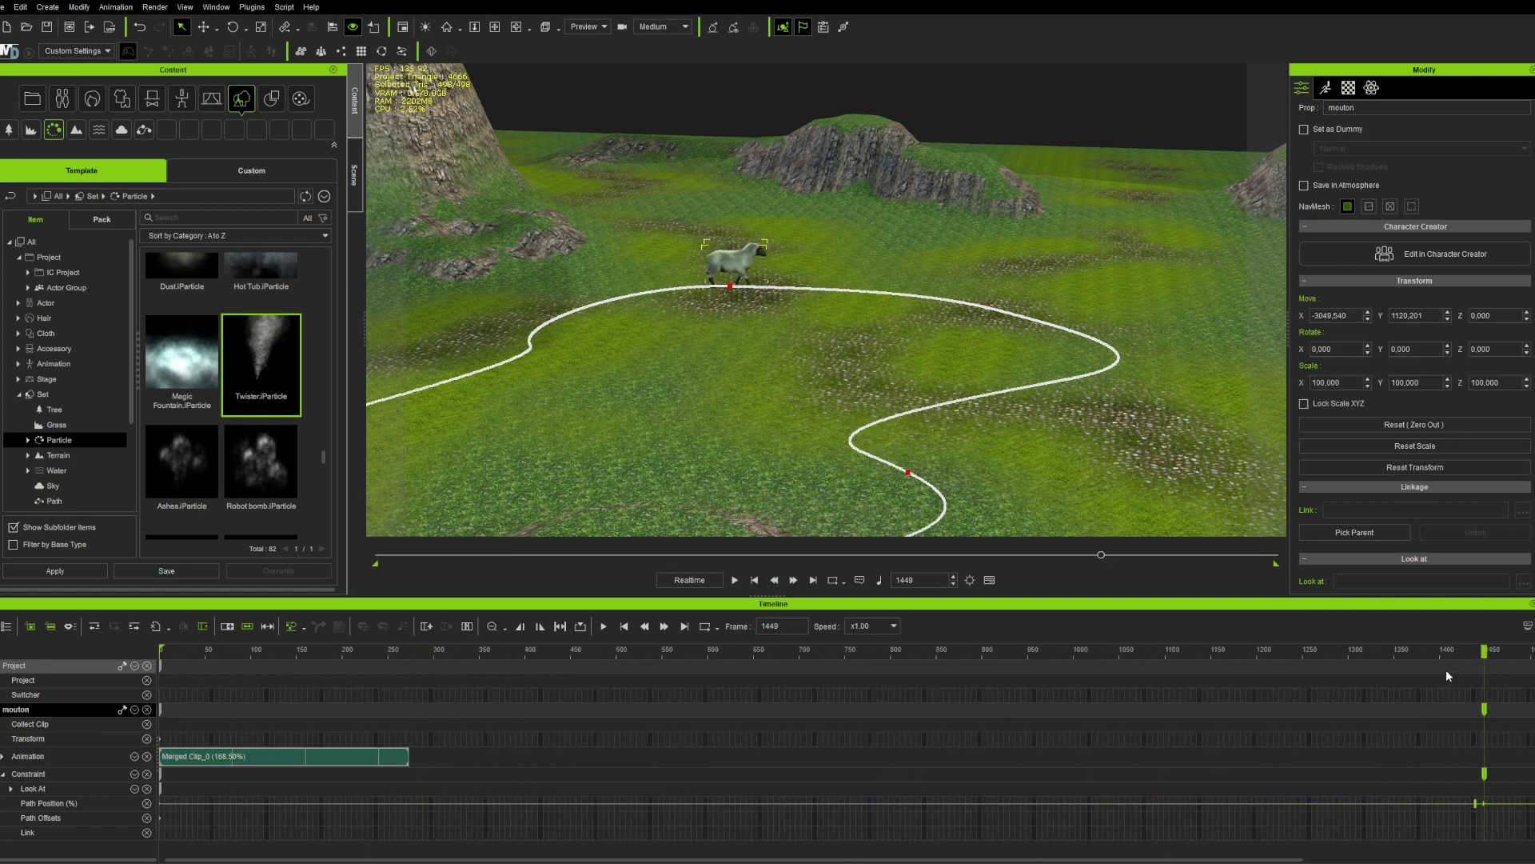
key(space)
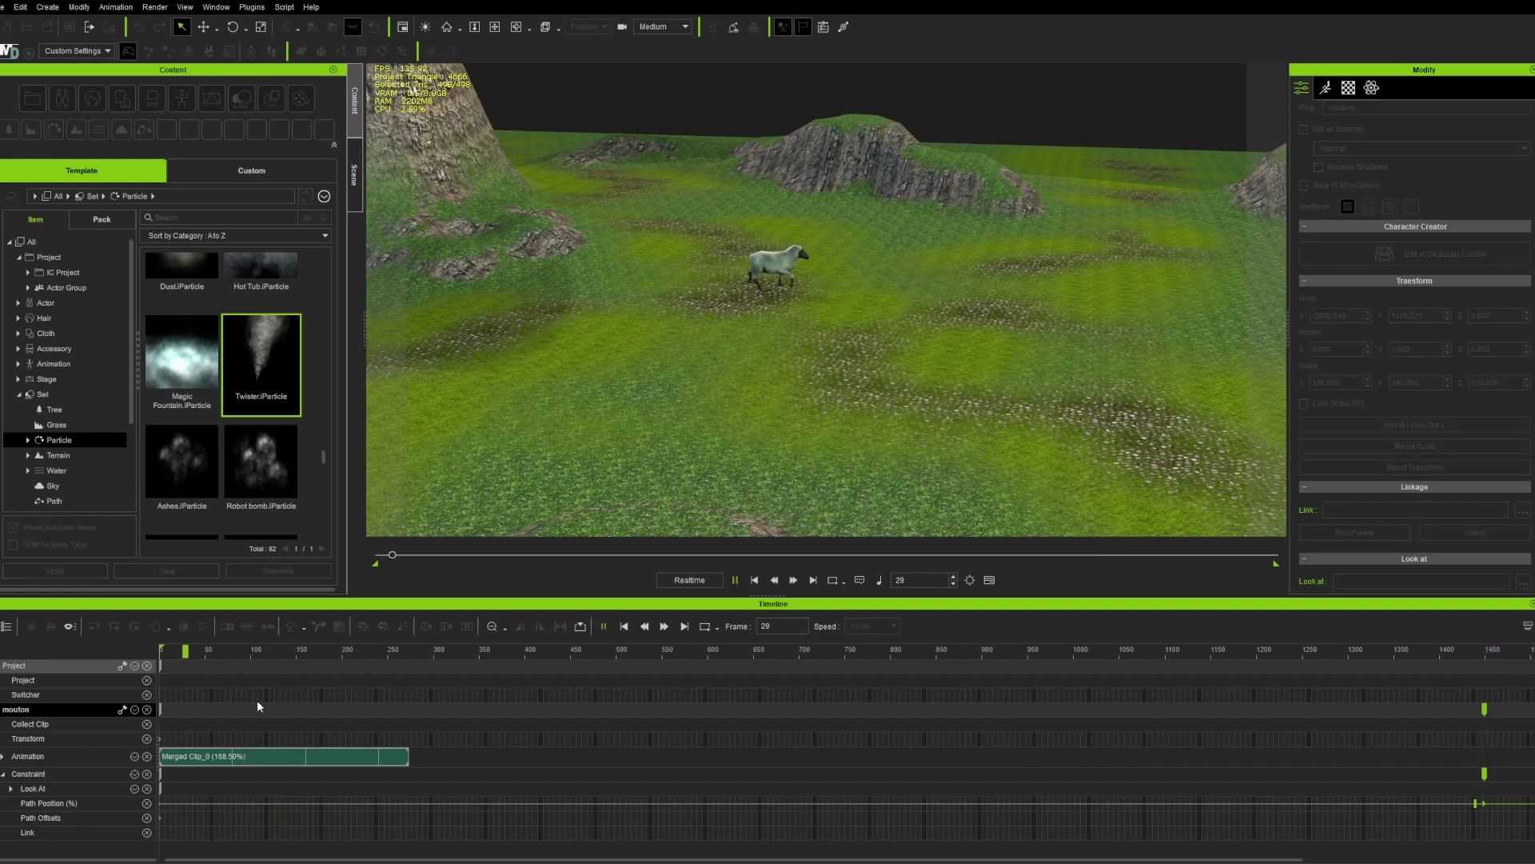
key(space)
Compress the merged clip further to end at frame 215, and loop it out to about frame 1456.
click(337, 755)
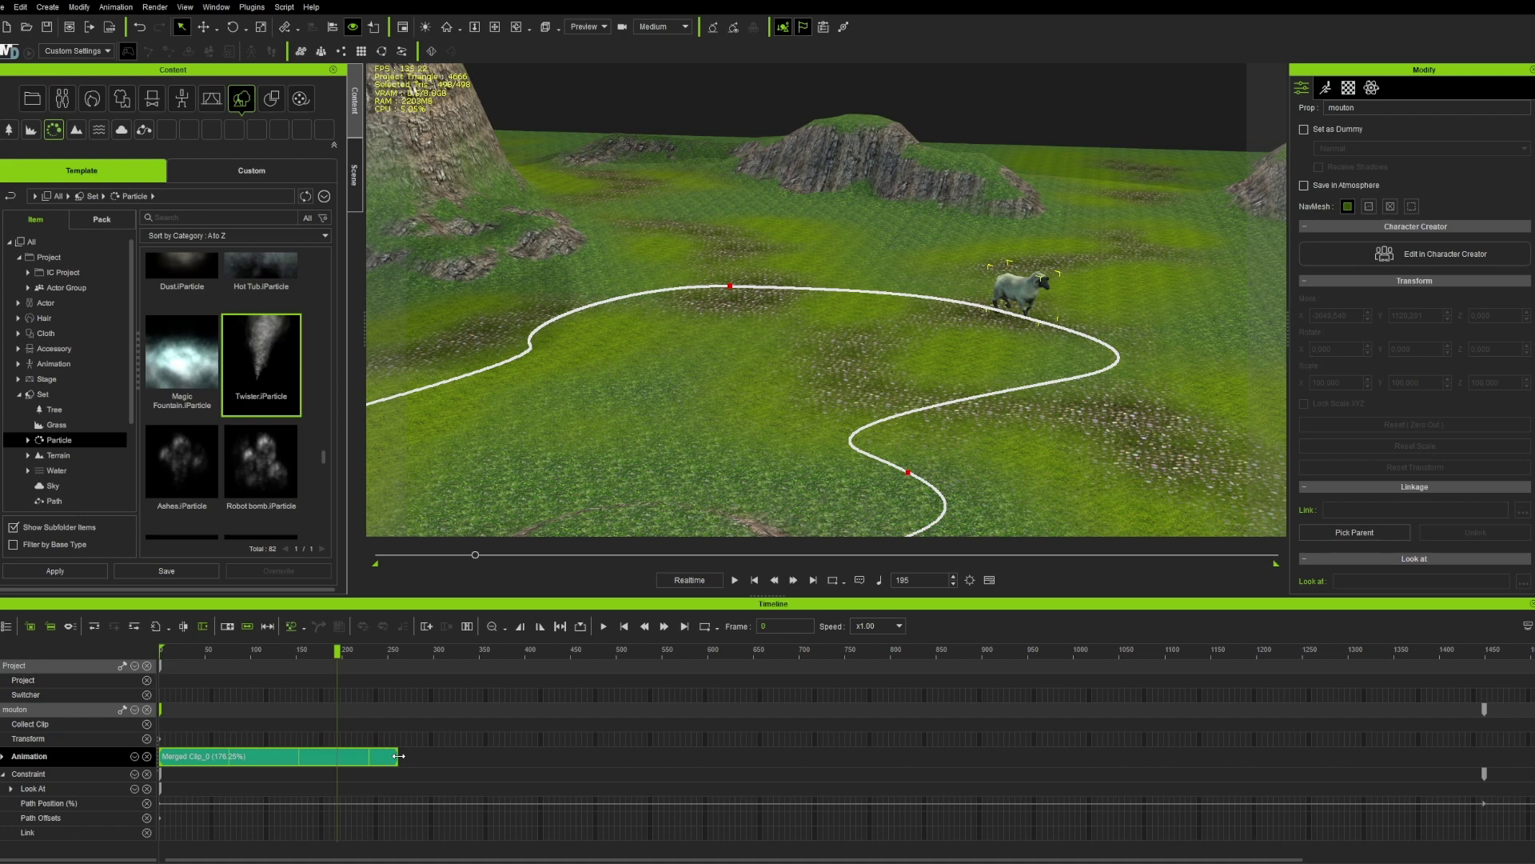
drag(389, 757, 357, 756)
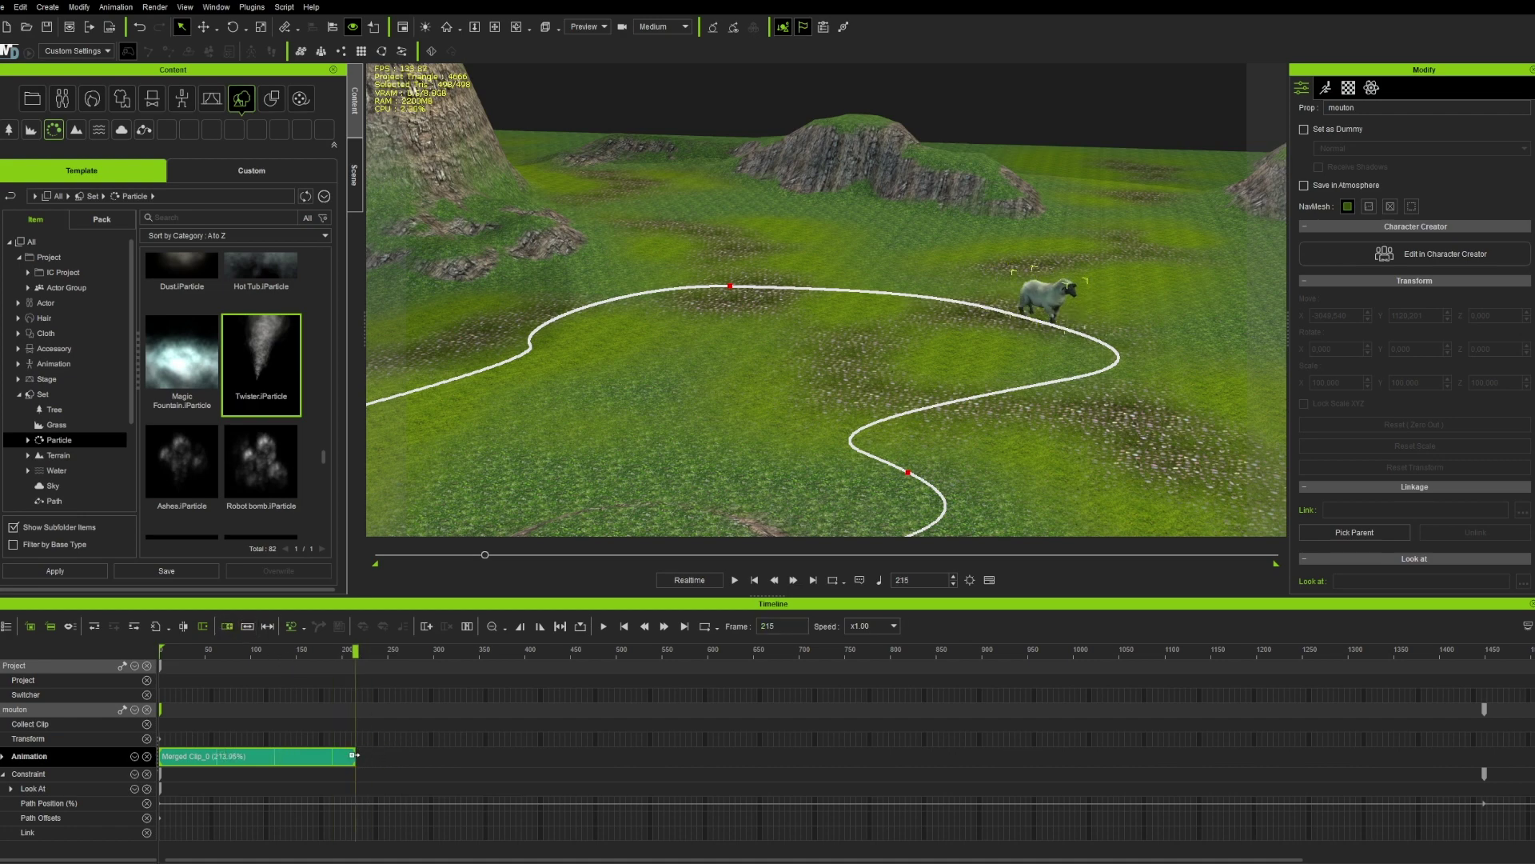
drag(354, 755, 1486, 756)
Deselect the mouton and play the full walk from frame 0, viewing it from different angles.
click(904, 514)
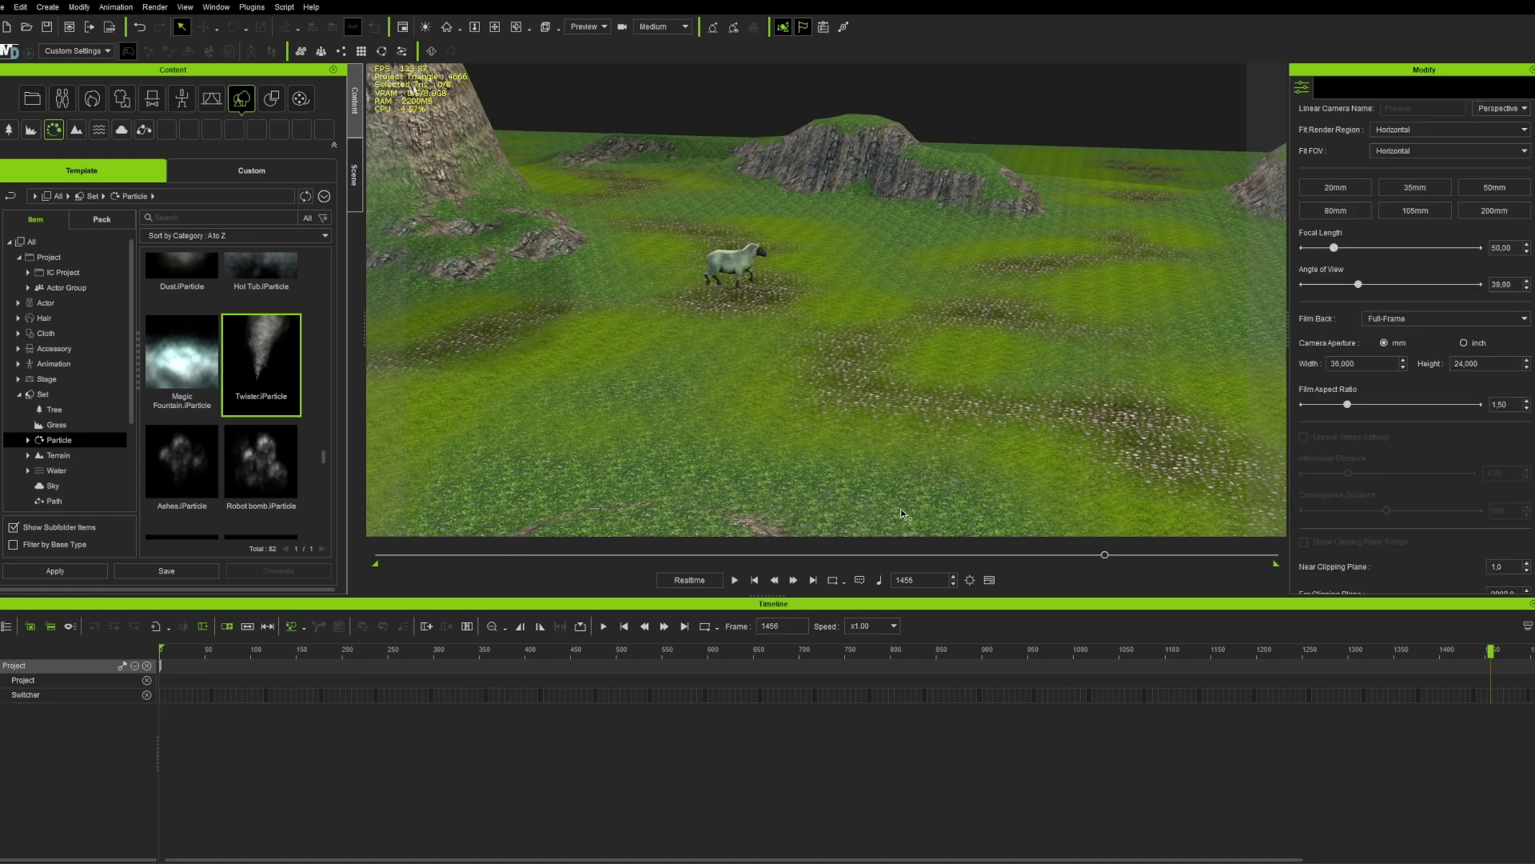
right_drag(924, 394, 847, 376)
key(space)
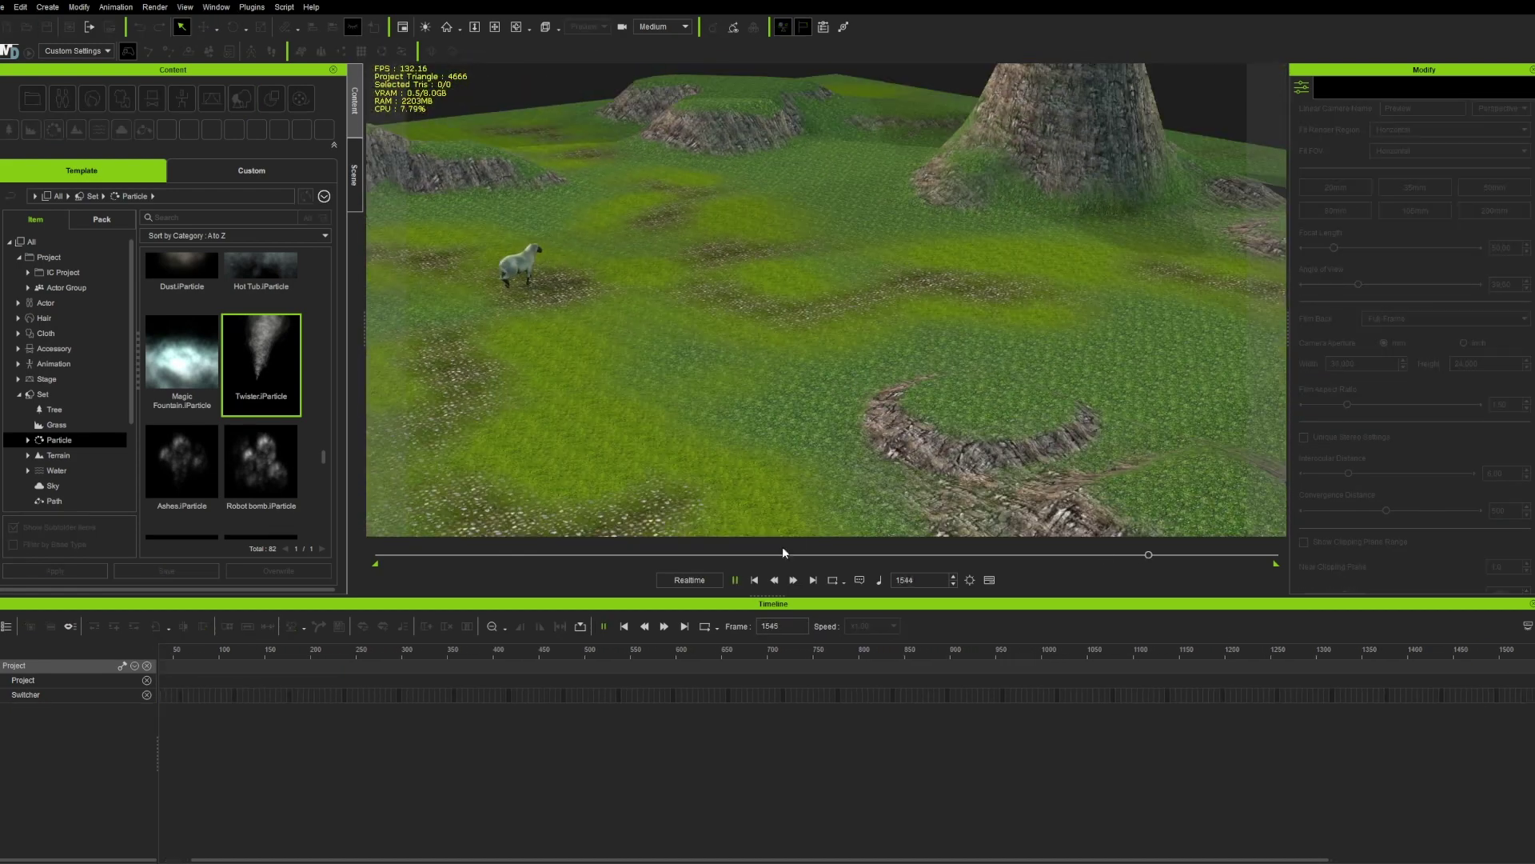
click(754, 580)
key(space)
right_drag(795, 475, 953, 387)
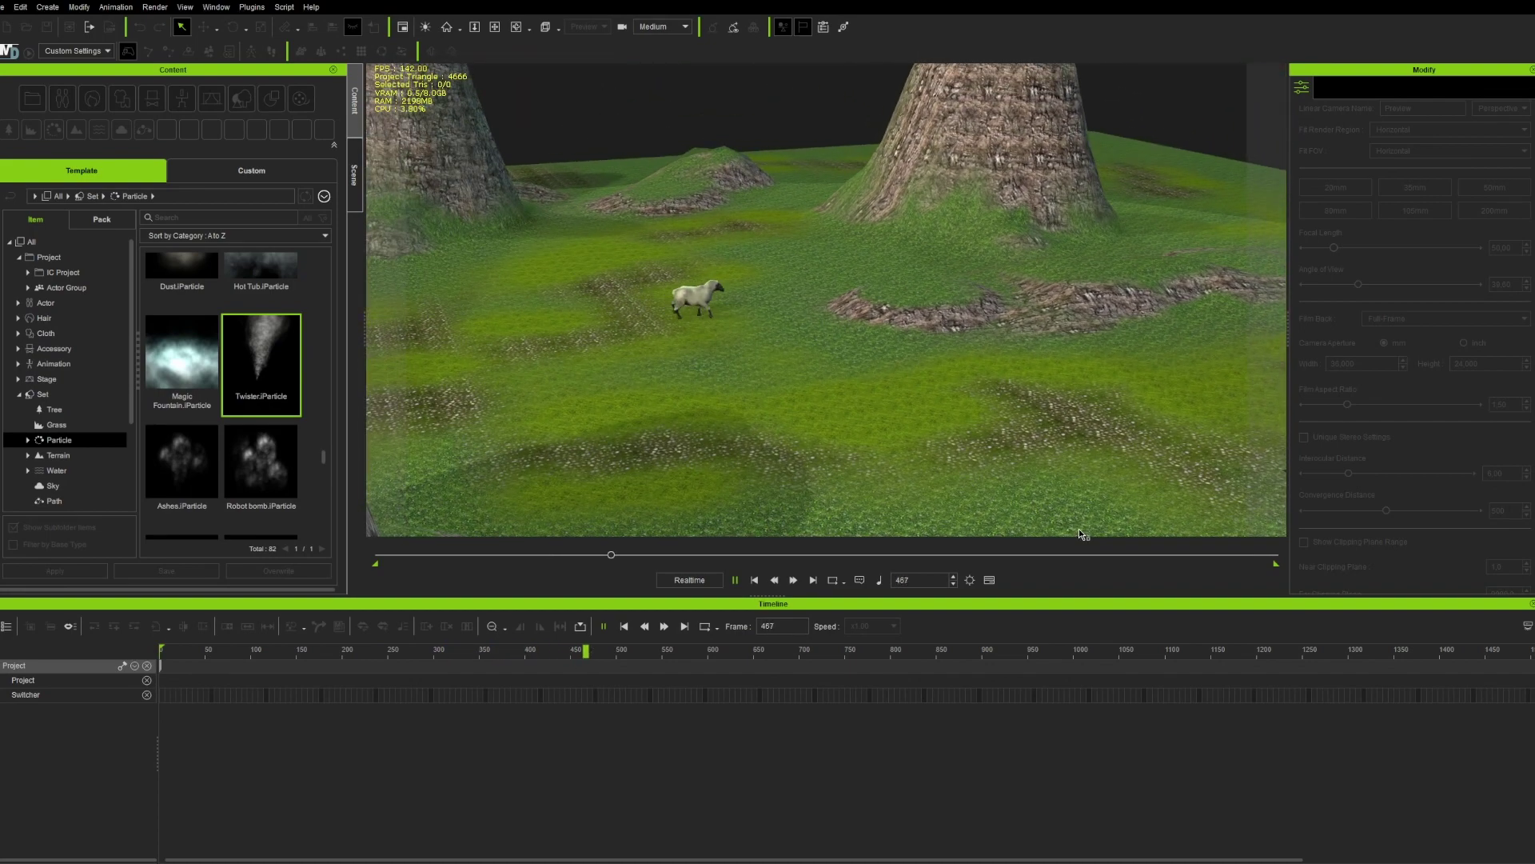